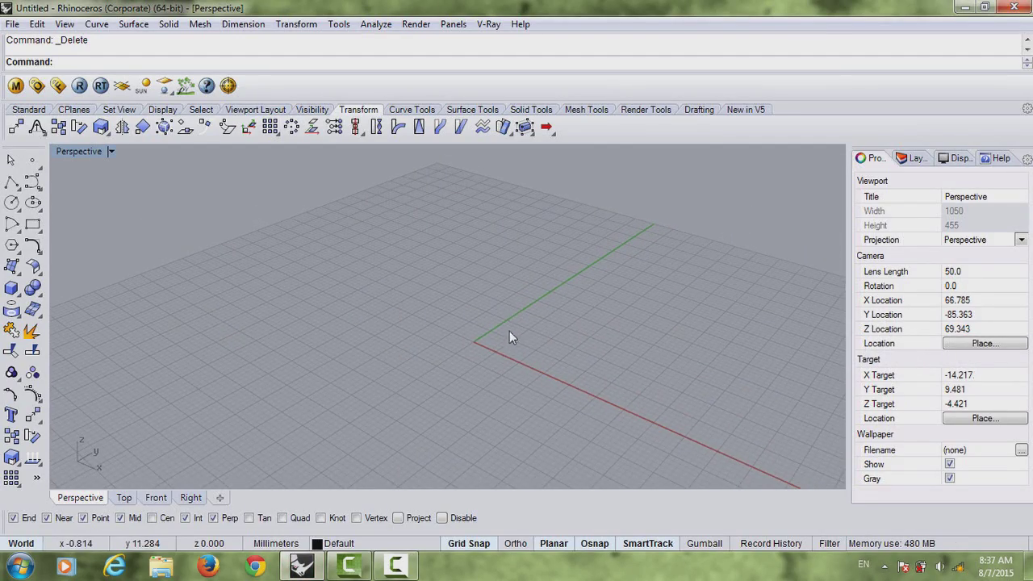
# Step: Create a thin box slab about 40 by 41 mm and about 1 mm high, spanning the origin
pyautogui.keyDown('shift'); pyautogui.moveTo(512, 334); pyautogui.dragTo(465, 332, button='right'); pyautogui.keyUp('shift')
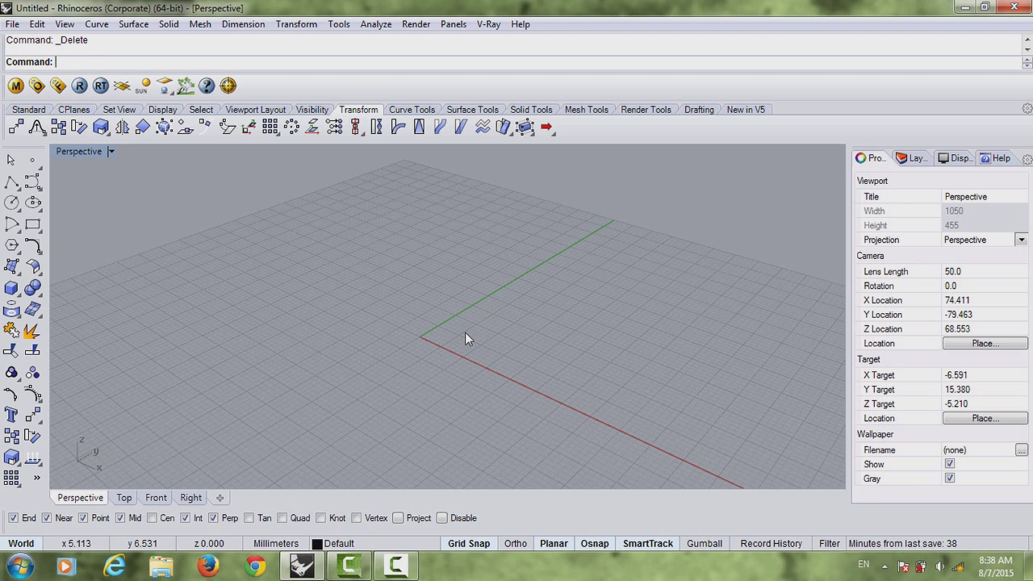
pyautogui.moveTo(501, 355); pyautogui.dragTo(459, 293, button='right')
pyautogui.scroll(2, 464, 332)
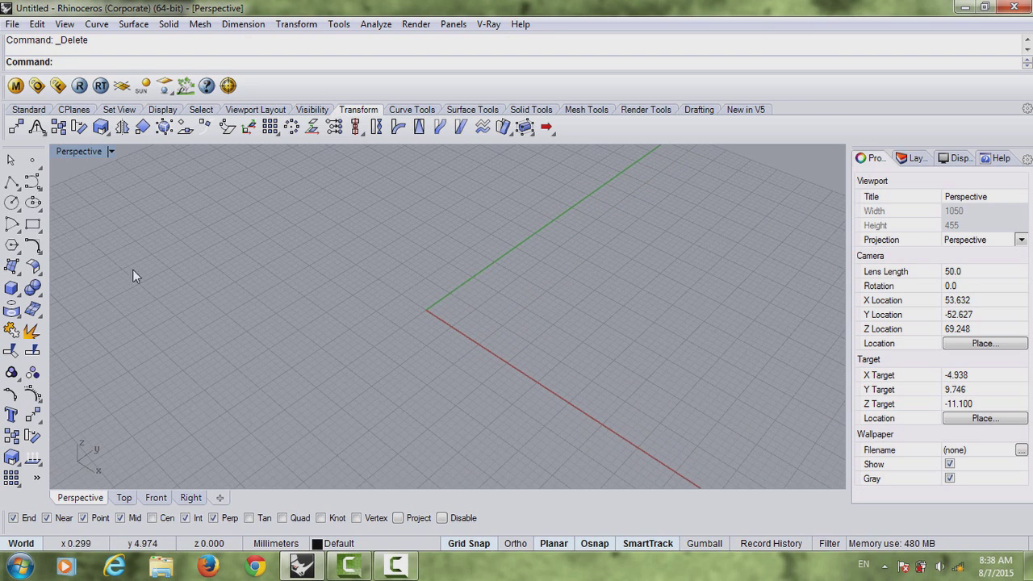
pyautogui.click(11, 288)
pyautogui.scroll(-3, 355, 267)
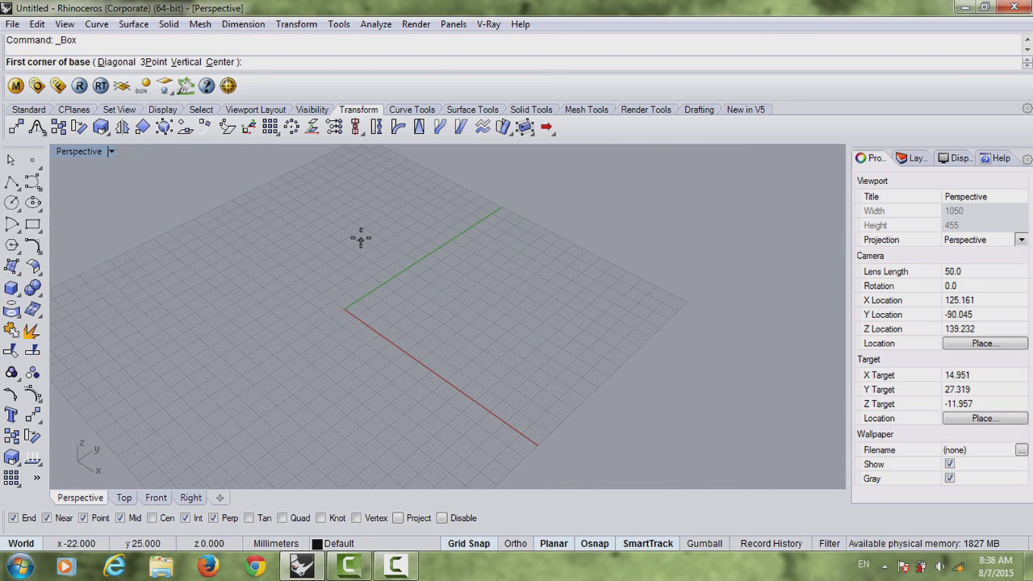
pyautogui.click(355, 235)
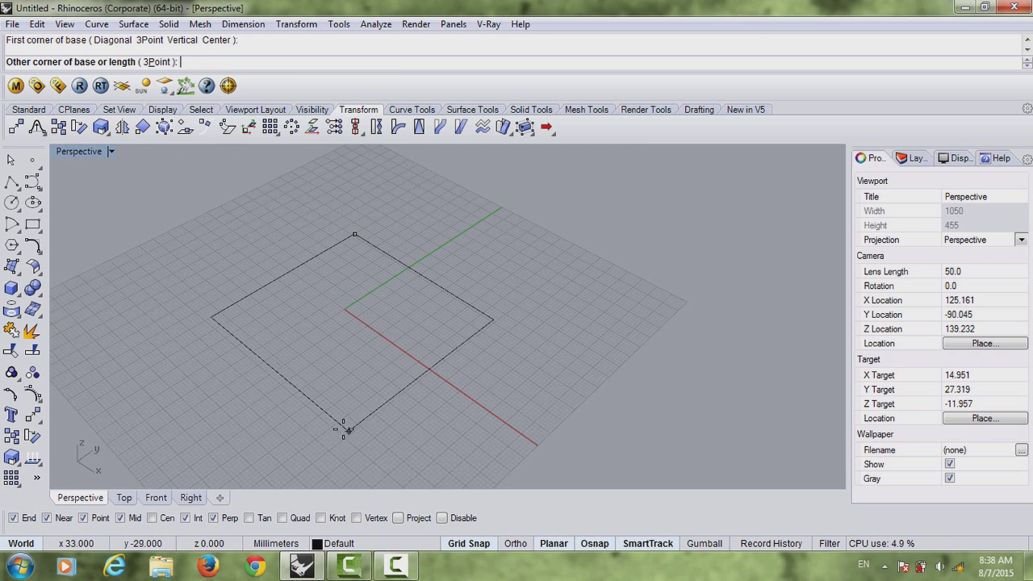
pyautogui.scroll(3, 336, 353)
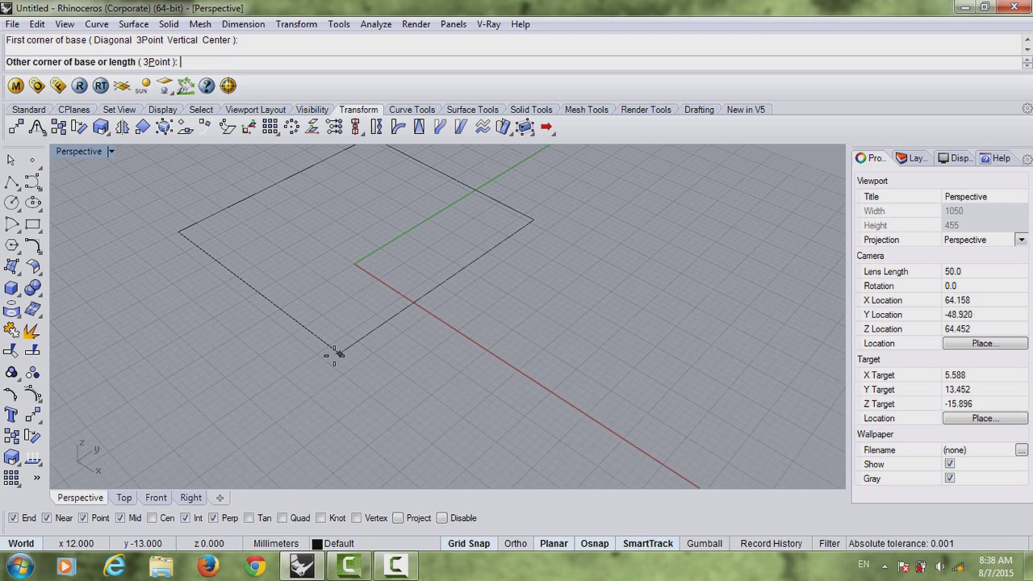
pyautogui.click(342, 372)
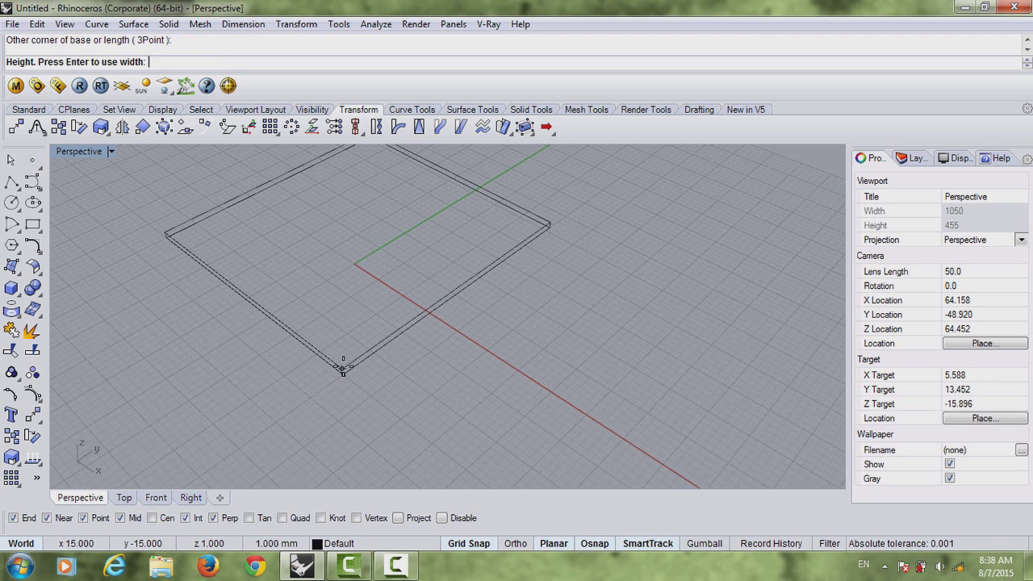
pyautogui.scroll(10, 343, 366)
pyautogui.scroll(-6, 346, 369)
pyautogui.moveTo(351, 370); pyautogui.dragTo(367, 346, button='right')
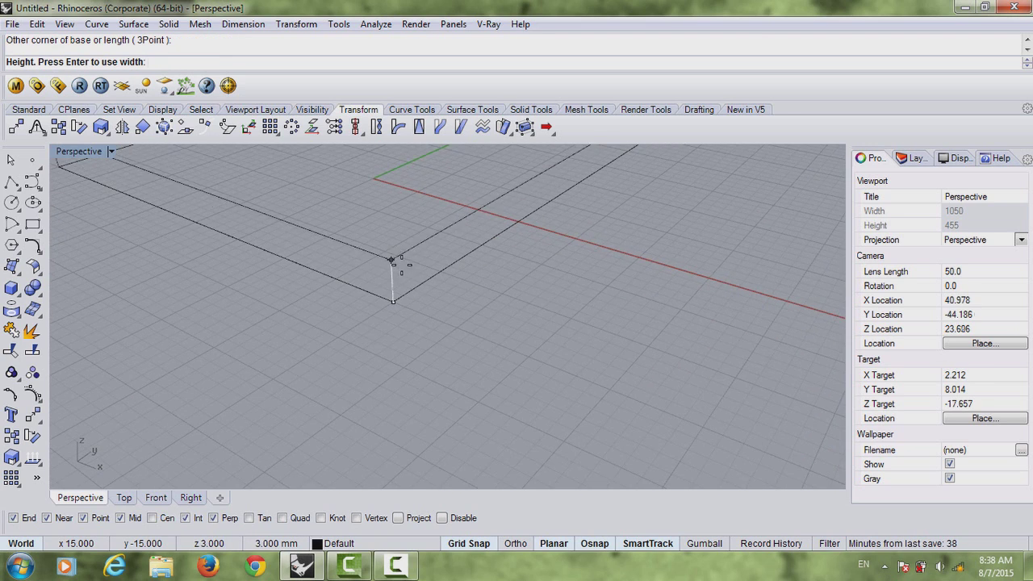
pyautogui.scroll(3, 393, 285)
pyautogui.click(390, 299)
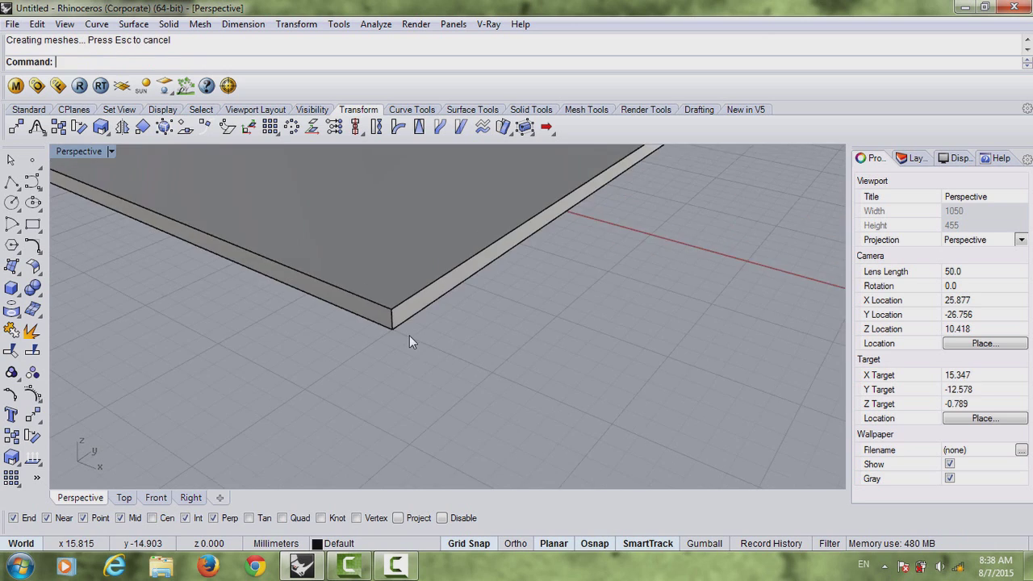
# Step: Select the slab and examine its shape and placement in the Top and Perspective views
pyautogui.scroll(-18, 409, 336)
pyautogui.moveTo(402, 340); pyautogui.dragTo(389, 354, button='right')
pyautogui.keyDown('shift'); pyautogui.moveTo(409, 276); pyautogui.dragTo(415, 349, button='right'); pyautogui.keyUp('shift')
pyautogui.click(374, 313)
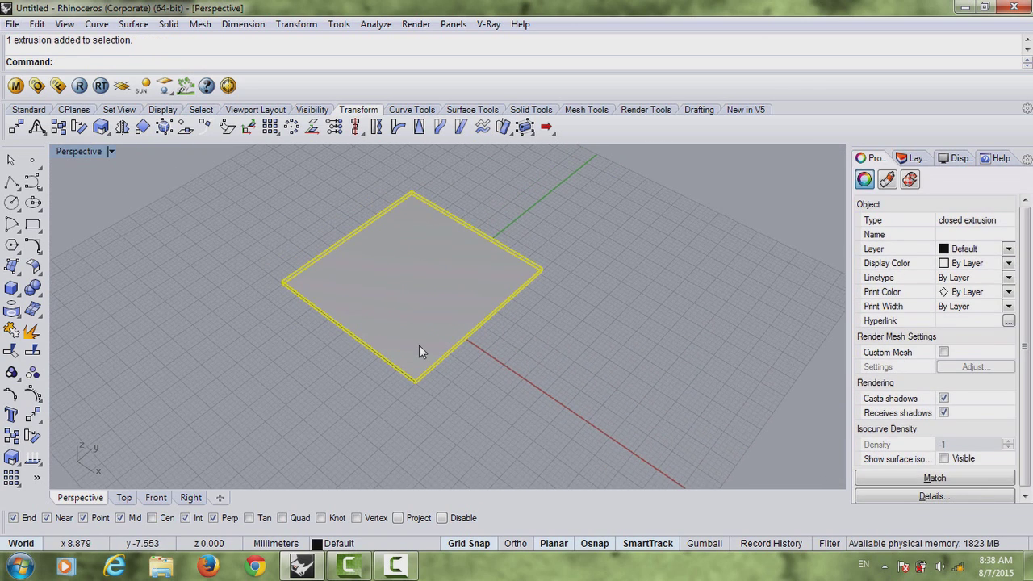
pyautogui.scroll(5, 416, 349)
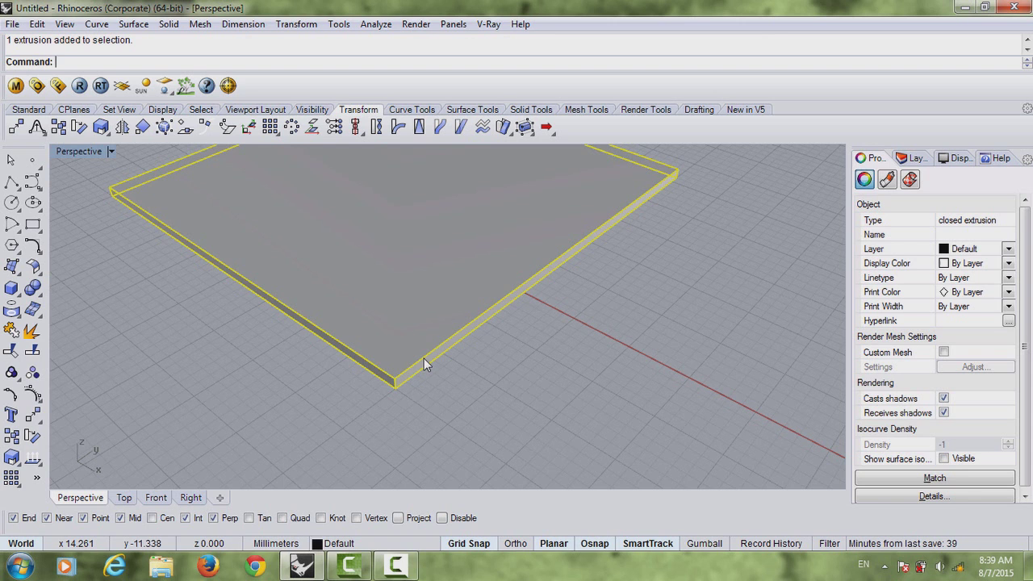
pyautogui.moveTo(323, 291); pyautogui.dragTo(299, 319, button='right')
pyautogui.click(124, 497)
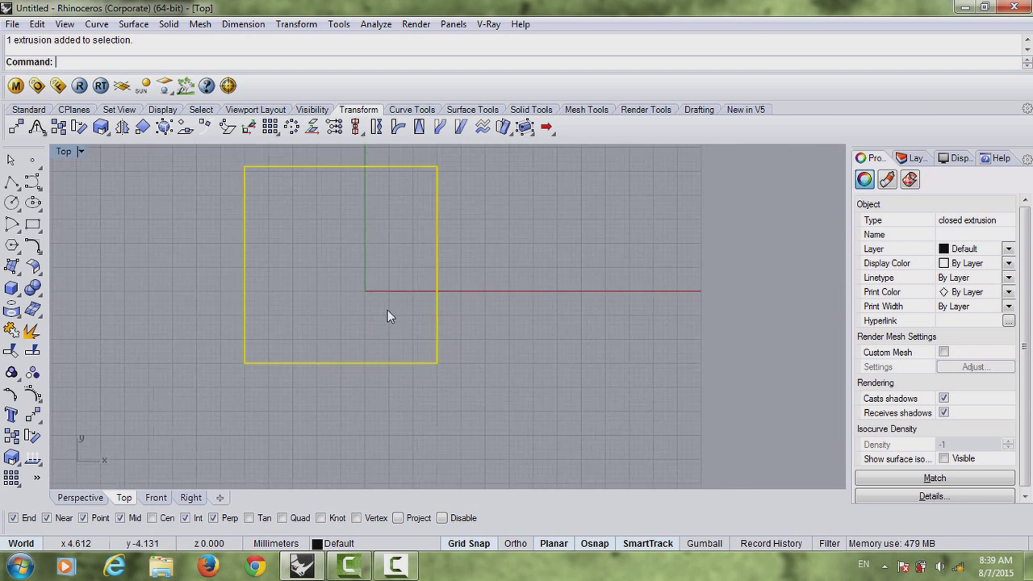
pyautogui.scroll(-2, 387, 310)
pyautogui.scroll(3, 406, 339)
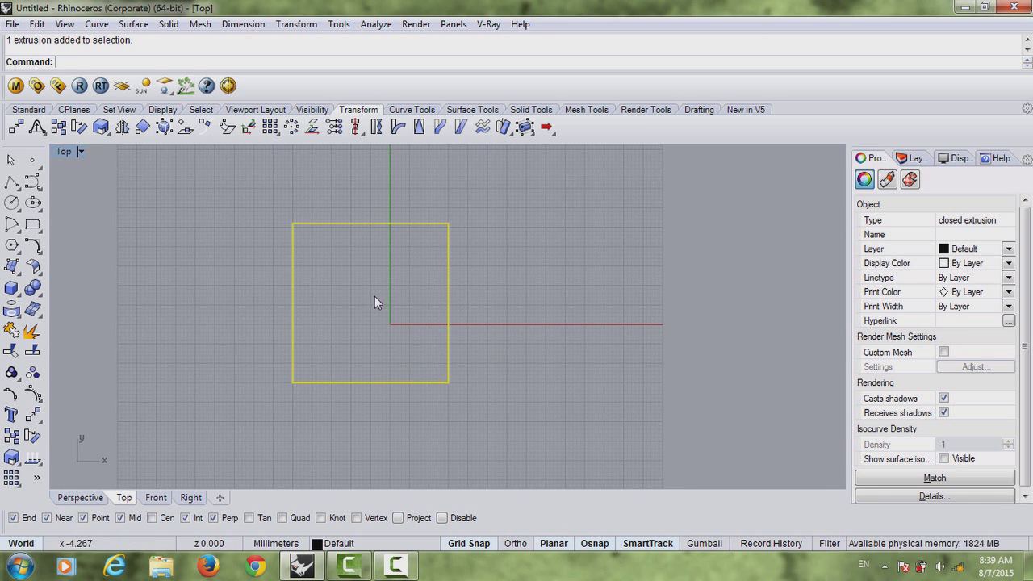
pyautogui.click(80, 497)
pyautogui.moveTo(304, 415); pyautogui.dragTo(358, 318, button='right')
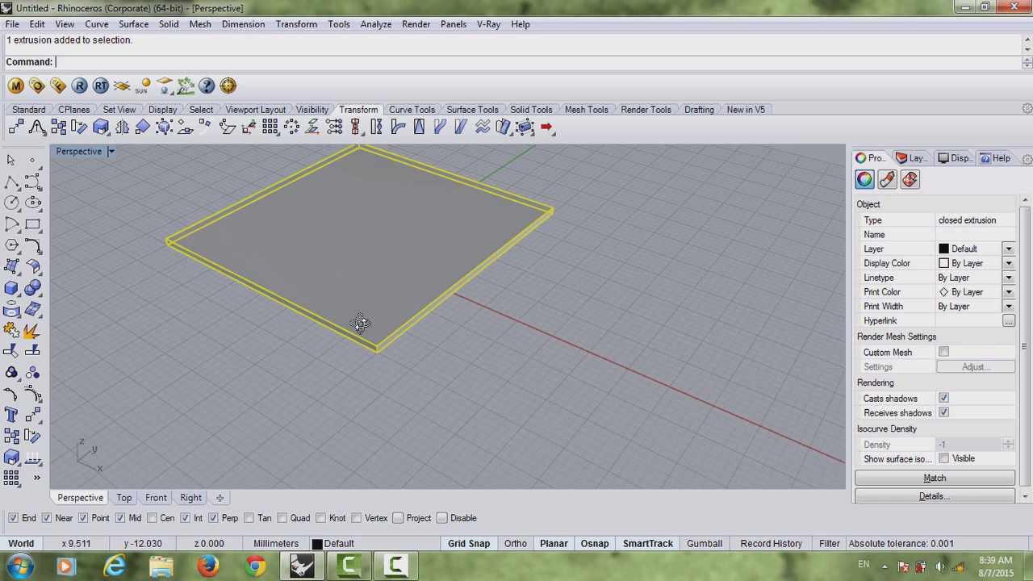
# Step: Draw a polyline across the slab's top face between the midpoints of the two edges parallel to the X axis
pyautogui.write('polyline')
pyautogui.press('Return')
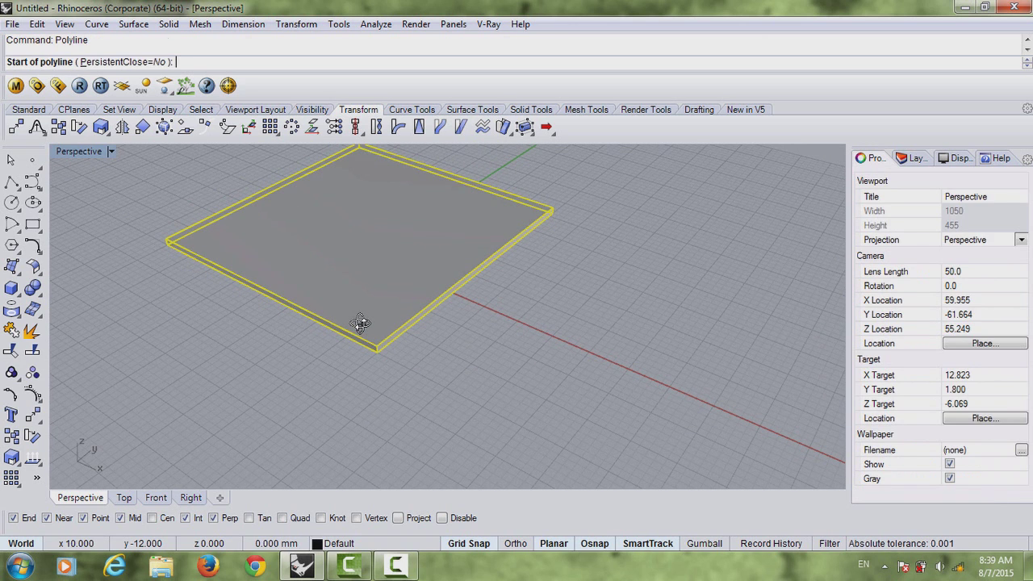
pyautogui.press('Escape')
pyautogui.moveTo(367, 310); pyautogui.dragTo(371, 326, button='right')
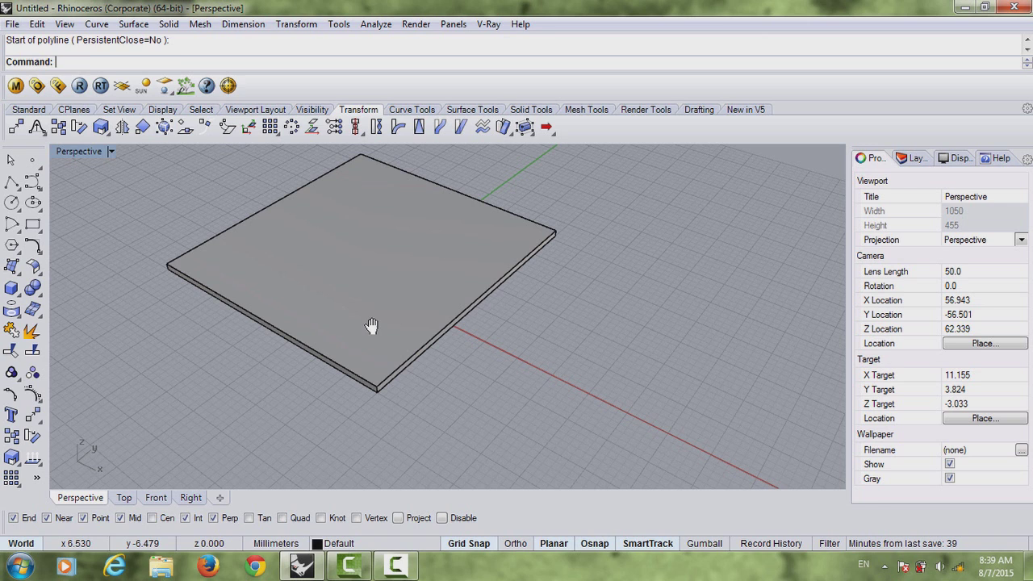
pyautogui.press('Return')
pyautogui.click(450, 190)
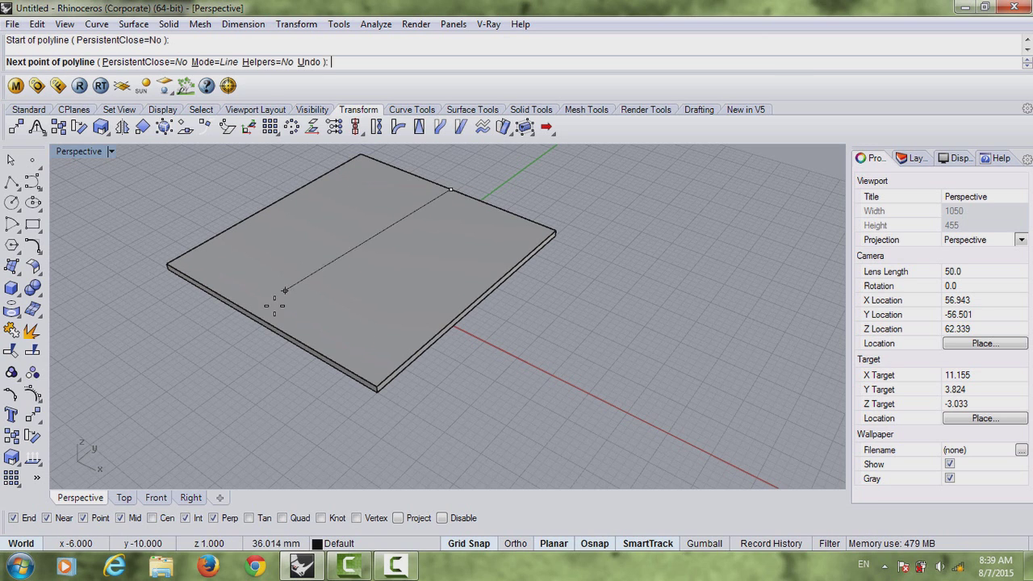
pyautogui.click(261, 318)
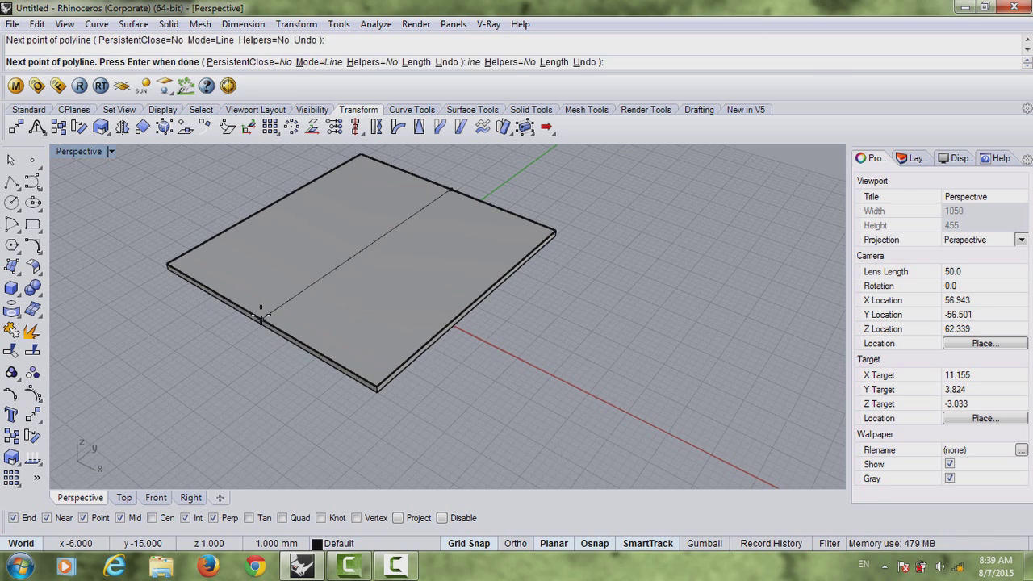
pyautogui.press('Return')
# Step: Draw a second polyline across the slab's top face between the midpoints of the other two edges
pyautogui.press('Return')
pyautogui.click(275, 204)
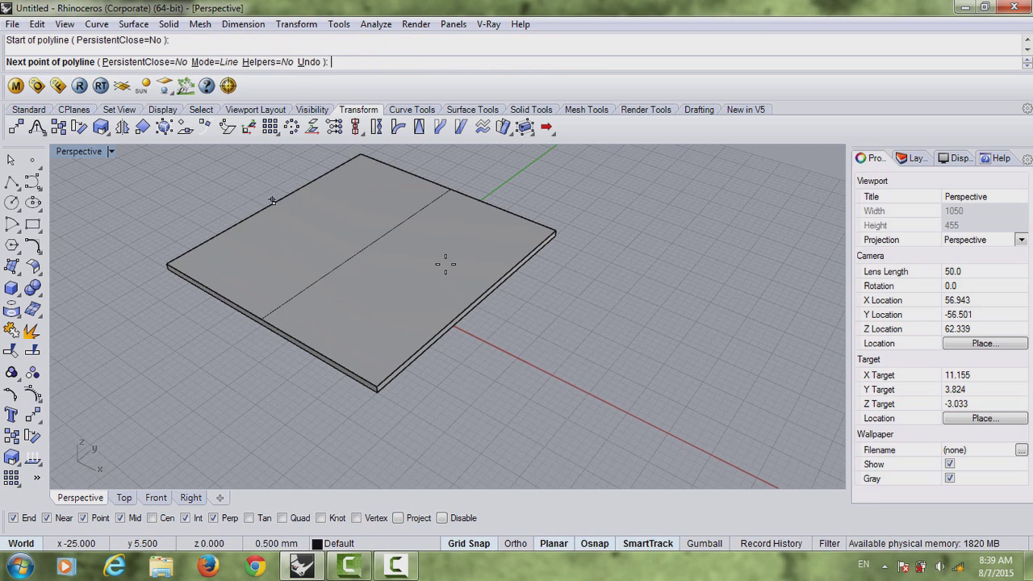
pyautogui.click(476, 297)
pyautogui.press('Return')
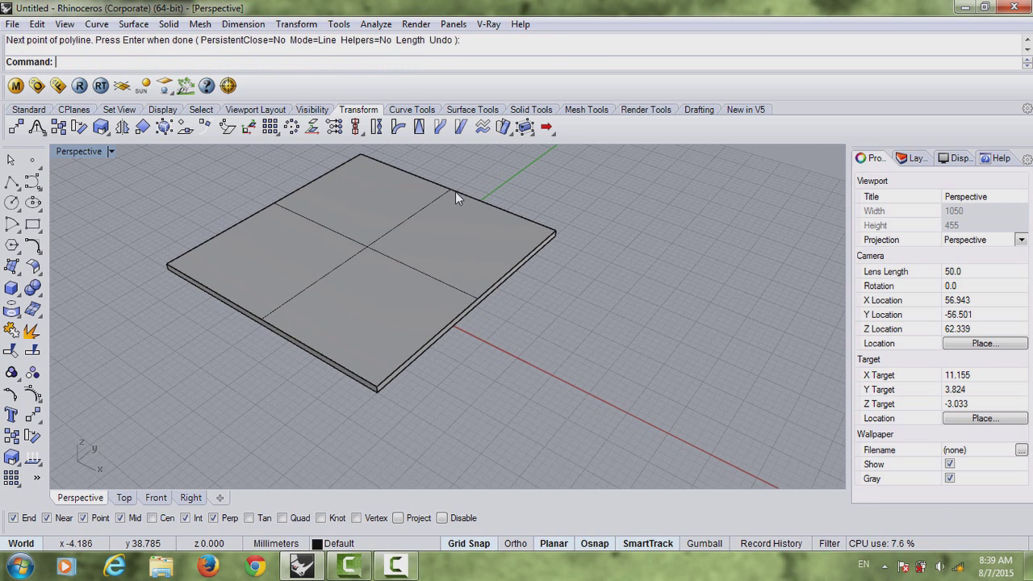
pyautogui.hotkey('ctrl', 'a')
pyautogui.write('M')
pyautogui.press('Return')
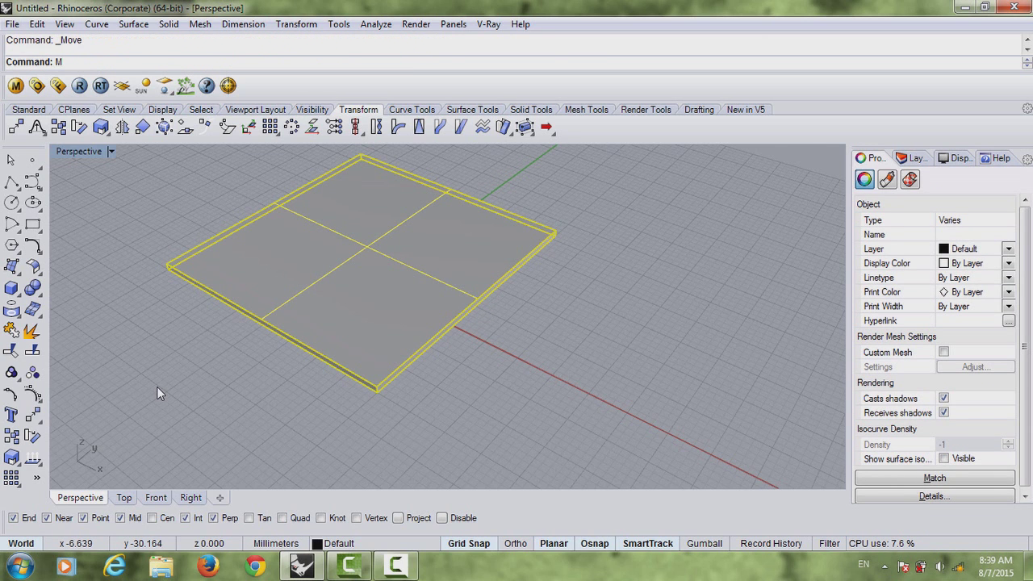
pyautogui.press('Escape')
pyautogui.press('Escape')
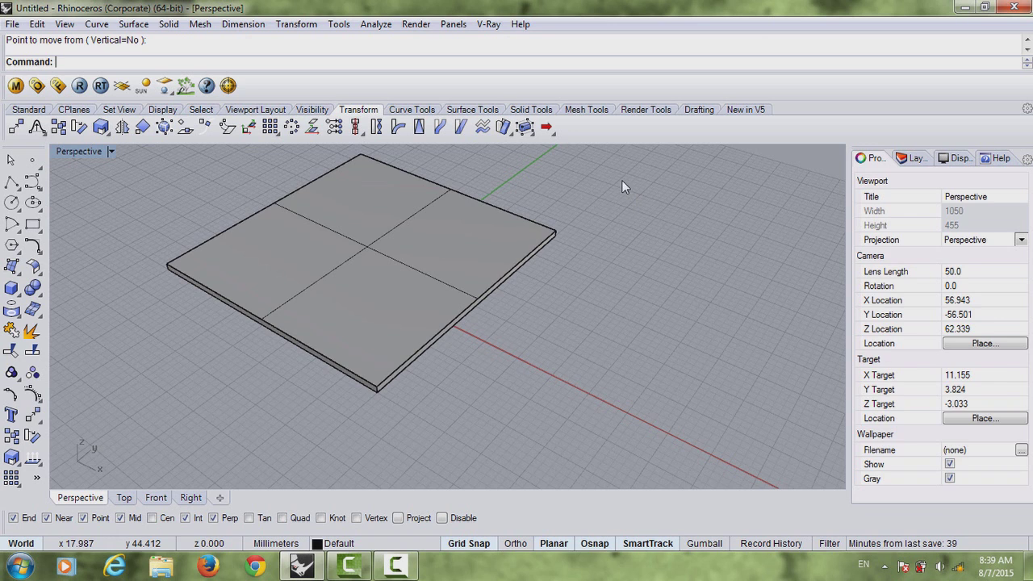
# Step: Move the slab and both polylines from the lines' intersection to the origin, placing the target point in the Top view
pyautogui.moveTo(621, 180); pyautogui.dragTo(118, 365)
pyautogui.write('m')
pyautogui.press('Return')
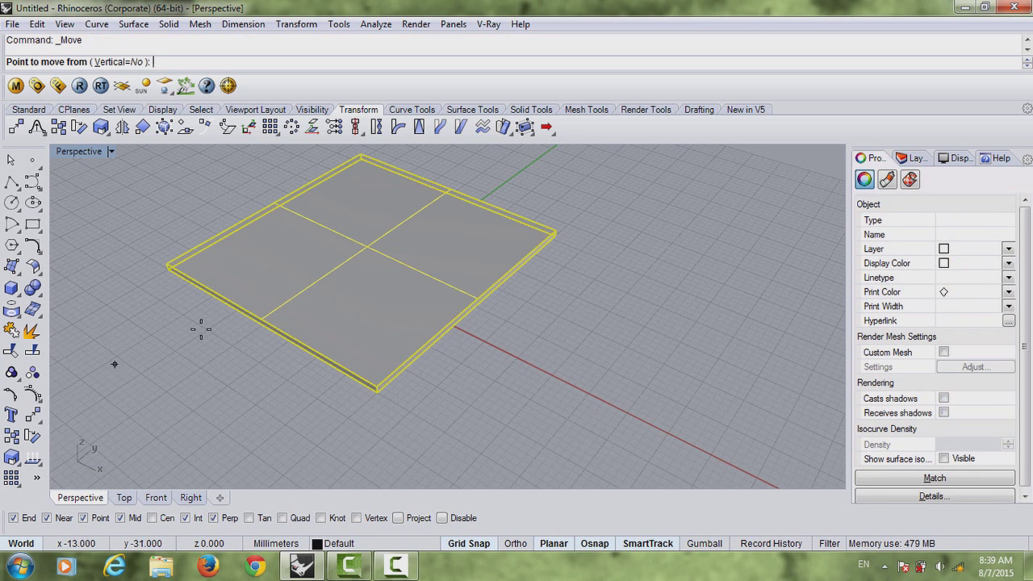
pyautogui.click(367, 246)
pyautogui.click(124, 497)
pyautogui.scroll(5, 415, 323)
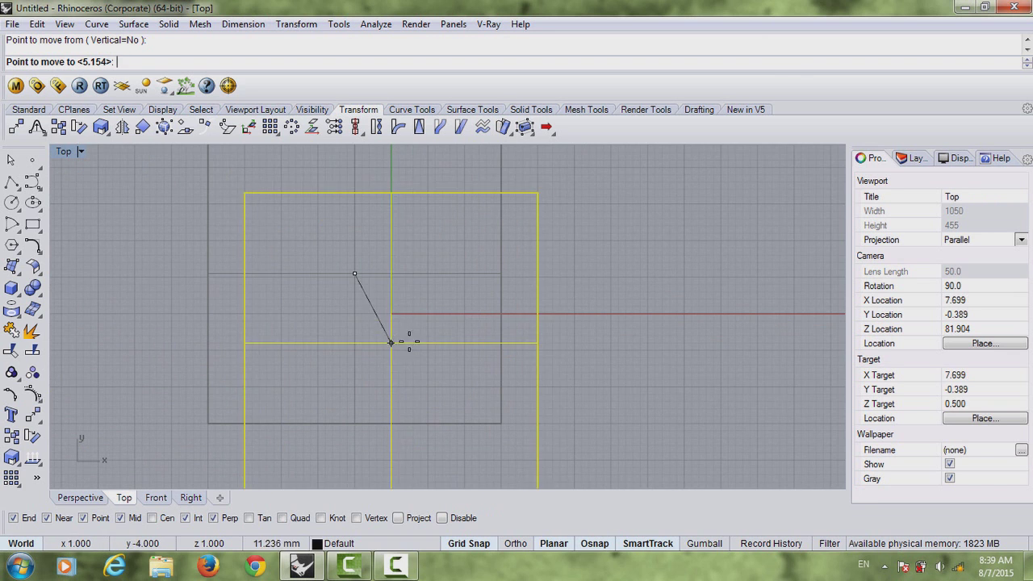
pyautogui.click(391, 314)
pyautogui.press('Escape')
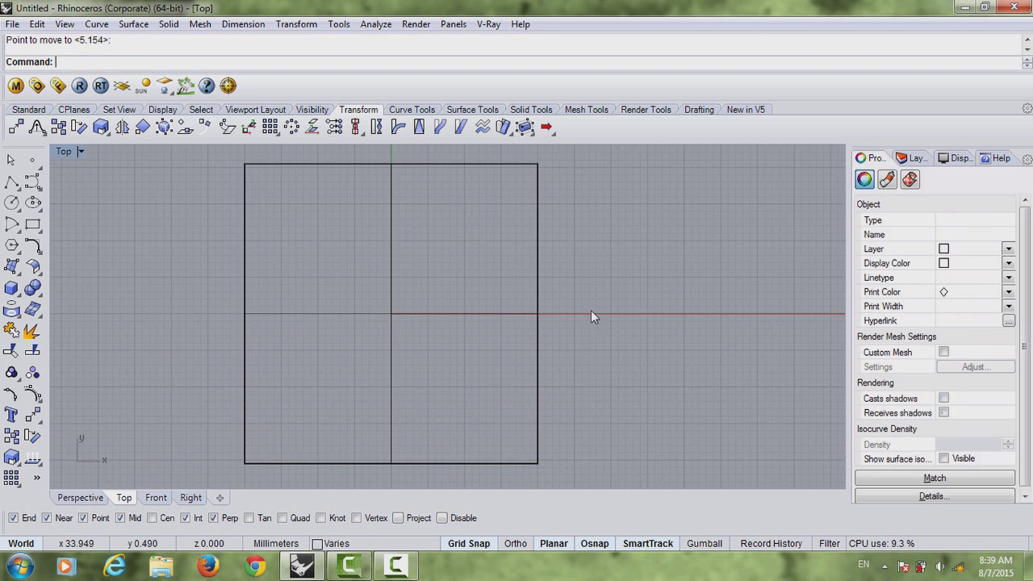
# Step: Return to the Perspective view and launch Grasshopper
pyautogui.scroll(-2, 413, 349)
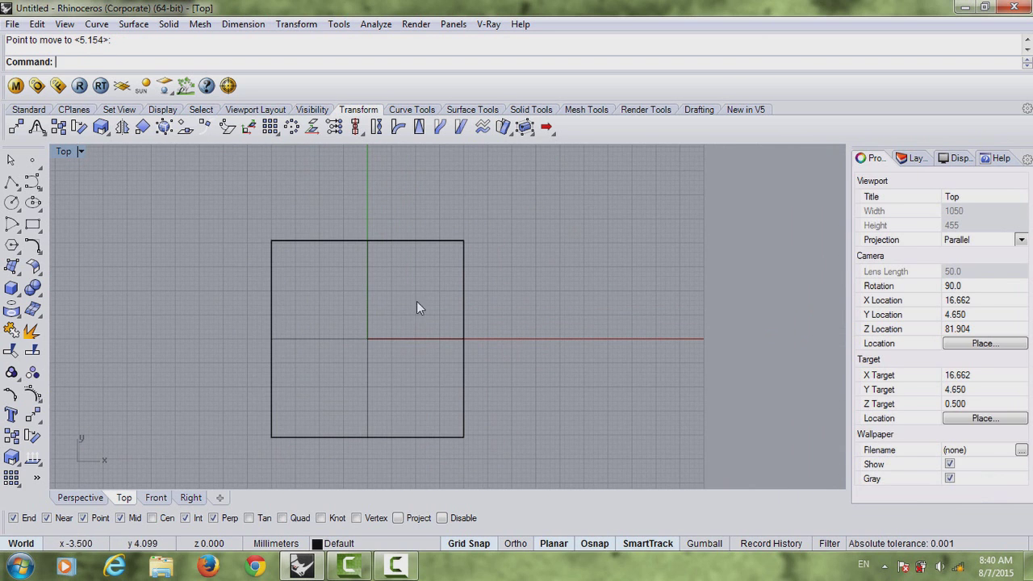
pyautogui.moveTo(465, 292); pyautogui.dragTo(487, 258, button='right')
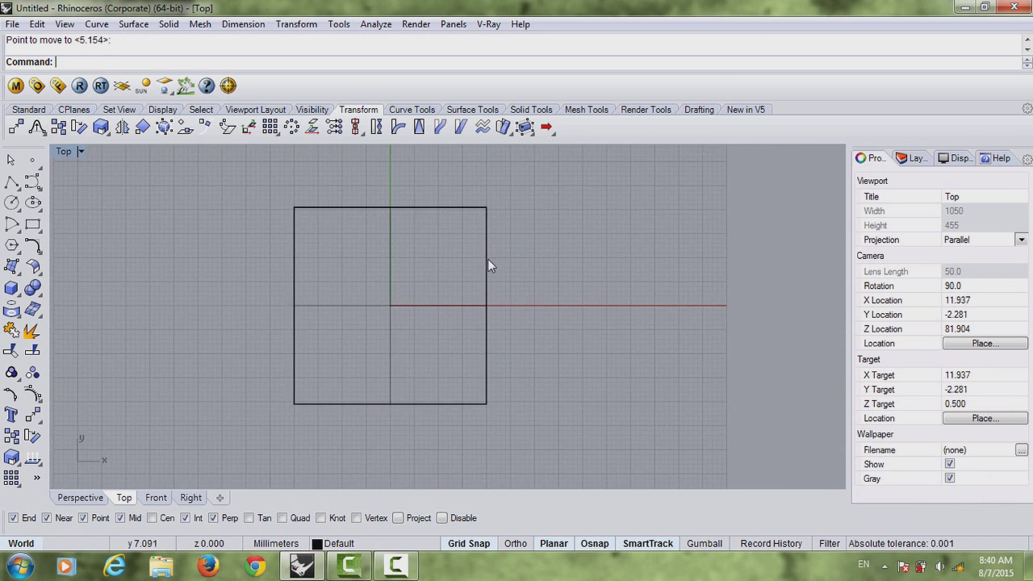
pyautogui.click(81, 497)
pyautogui.moveTo(404, 325); pyautogui.dragTo(476, 337, button='right')
pyautogui.scroll(-6, 402, 340)
pyautogui.moveTo(447, 397); pyautogui.dragTo(459, 378, button='right')
pyautogui.scroll(6, 446, 382)
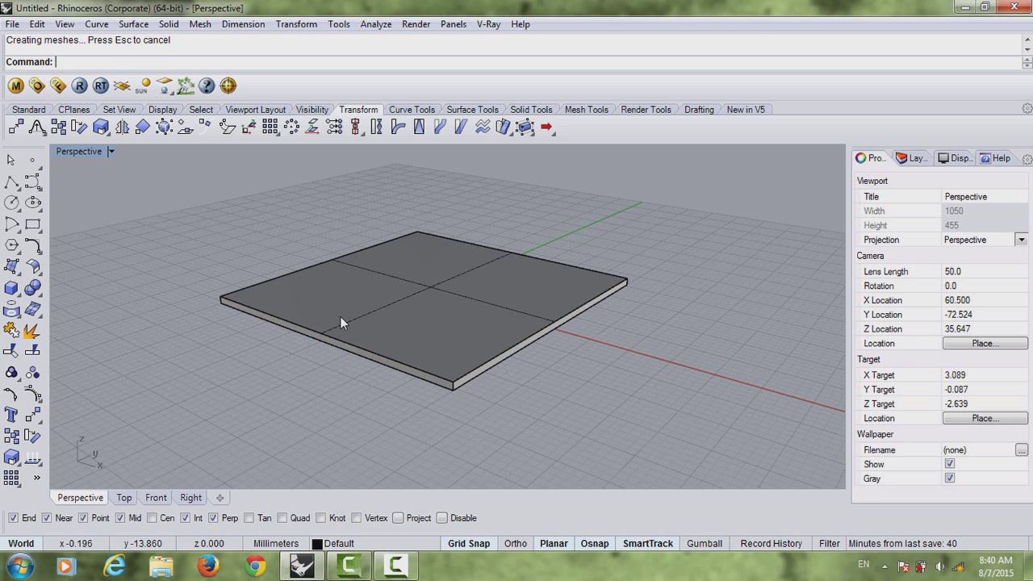
pyautogui.write('Grasshopper')
pyautogui.press('Return')
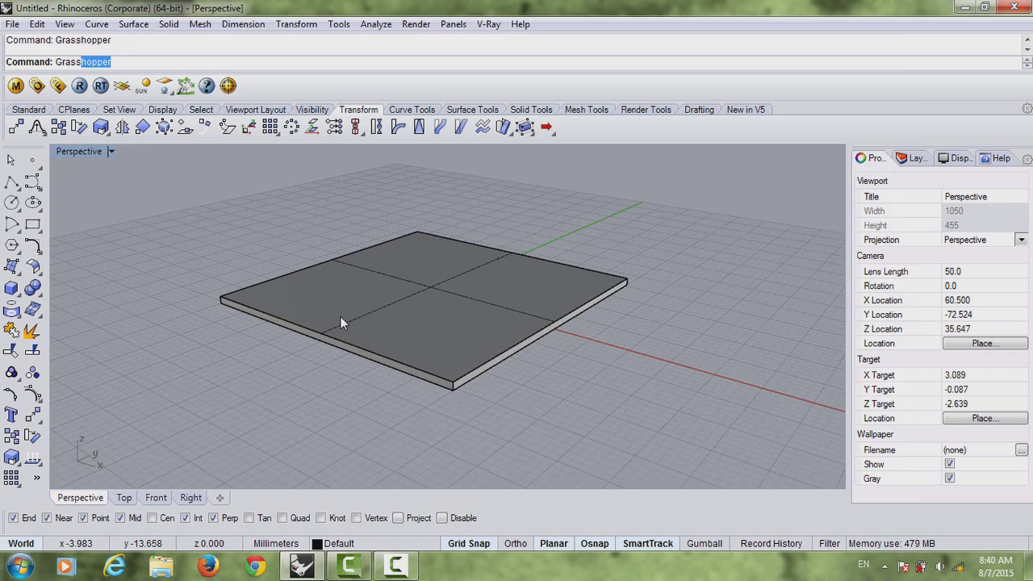
pyautogui.moveTo(340, 317); pyautogui.dragTo(350, 358, button='right')
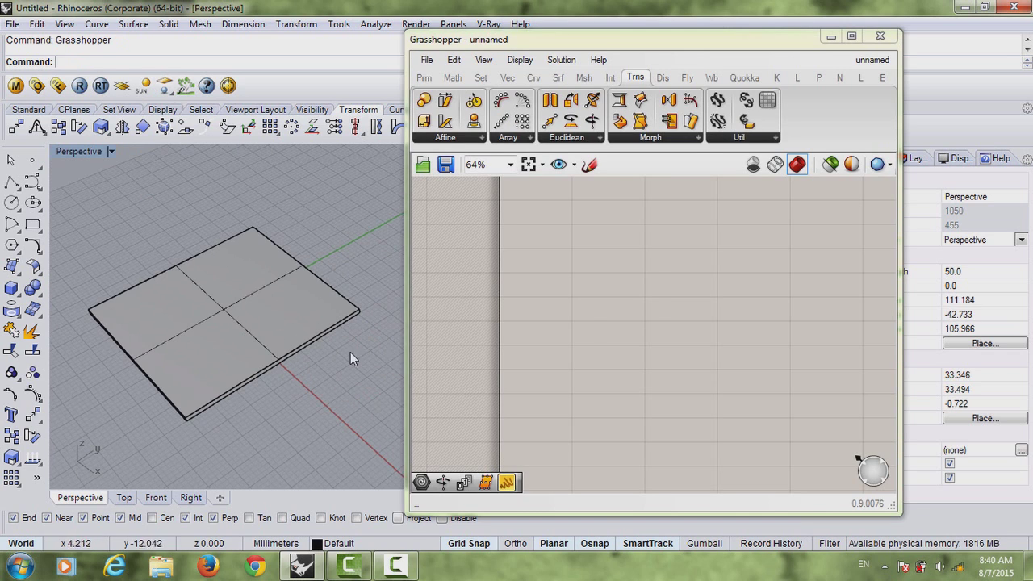
# Step: Add a Geometry parameter to the Grasshopper canvas and reference the slab as its single geometry
pyautogui.doubleClick(583, 308)
pyautogui.write('g')
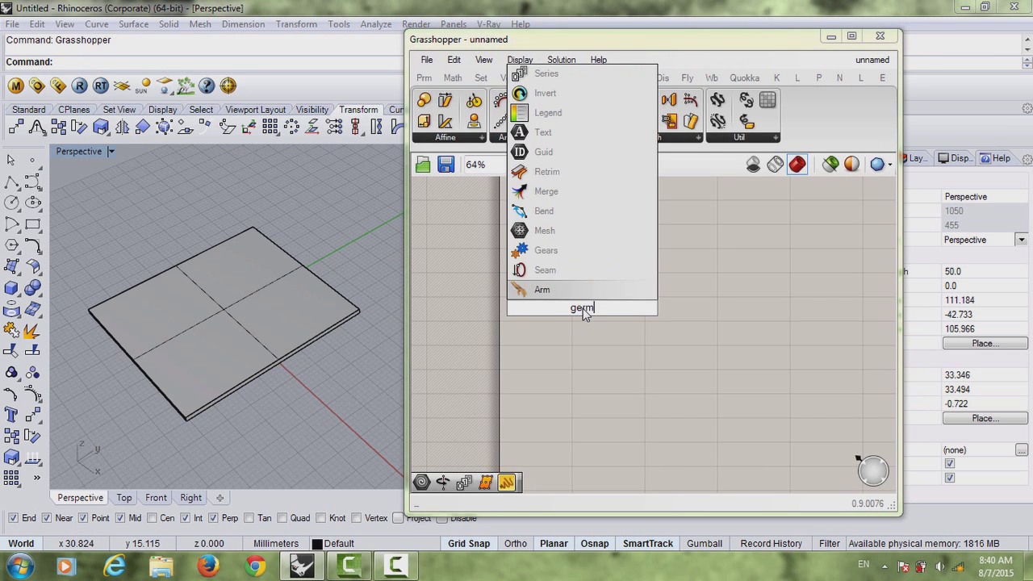
pyautogui.write('eo')
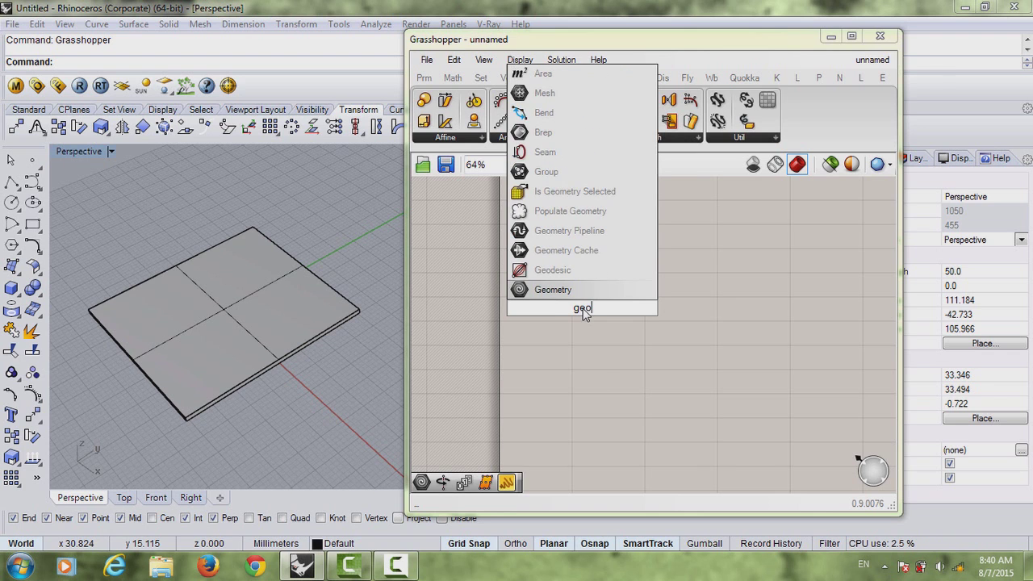
pyautogui.press('Return')
pyautogui.rightClick(582, 309)
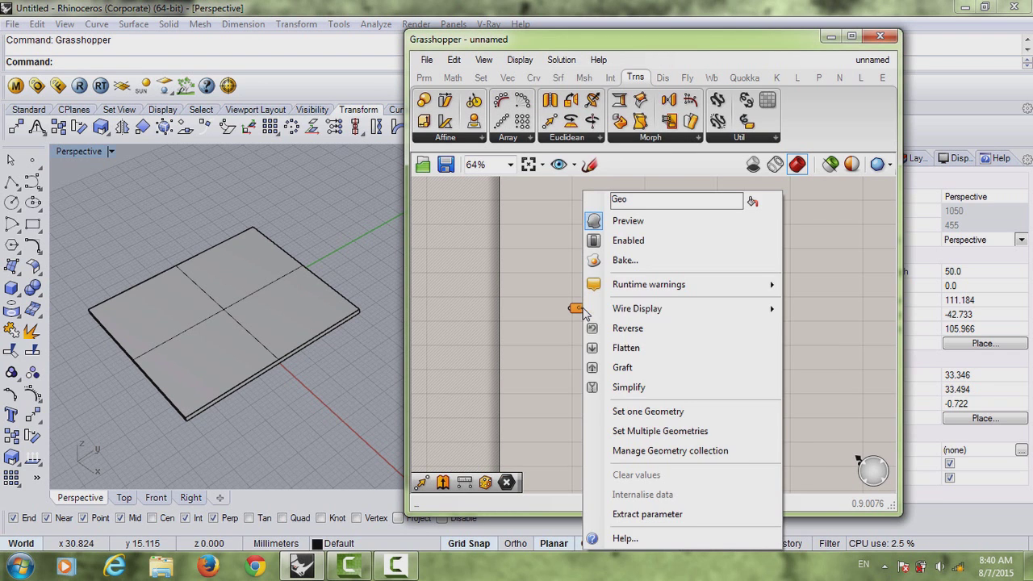
pyautogui.click(647, 412)
pyautogui.click(269, 303)
pyautogui.moveTo(242, 306); pyautogui.dragTo(299, 295, button='right')
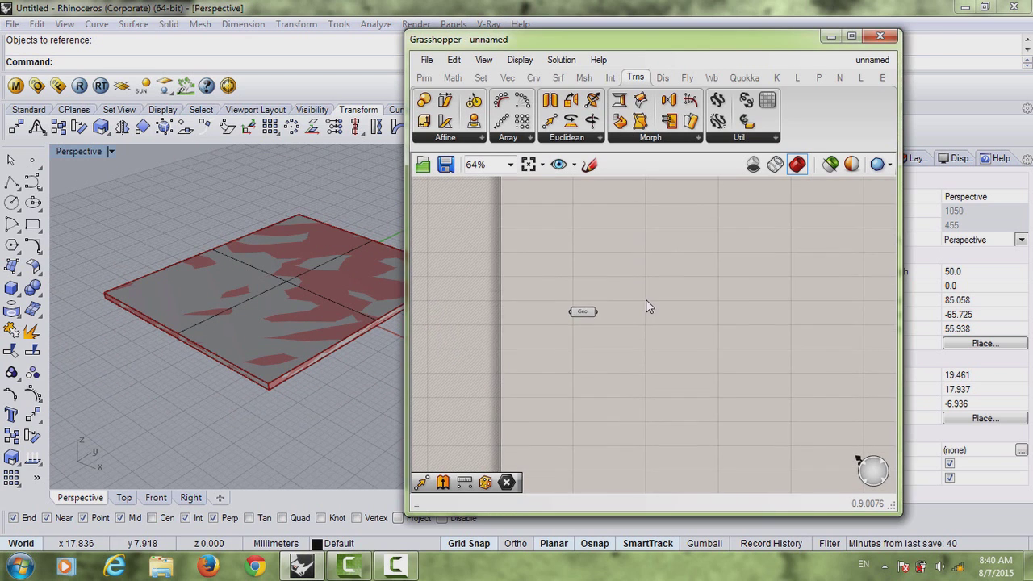
# Step: Add a Move component beside the Geometry parameter and connect the slab geometry to its G input
pyautogui.scroll(2, 648, 304)
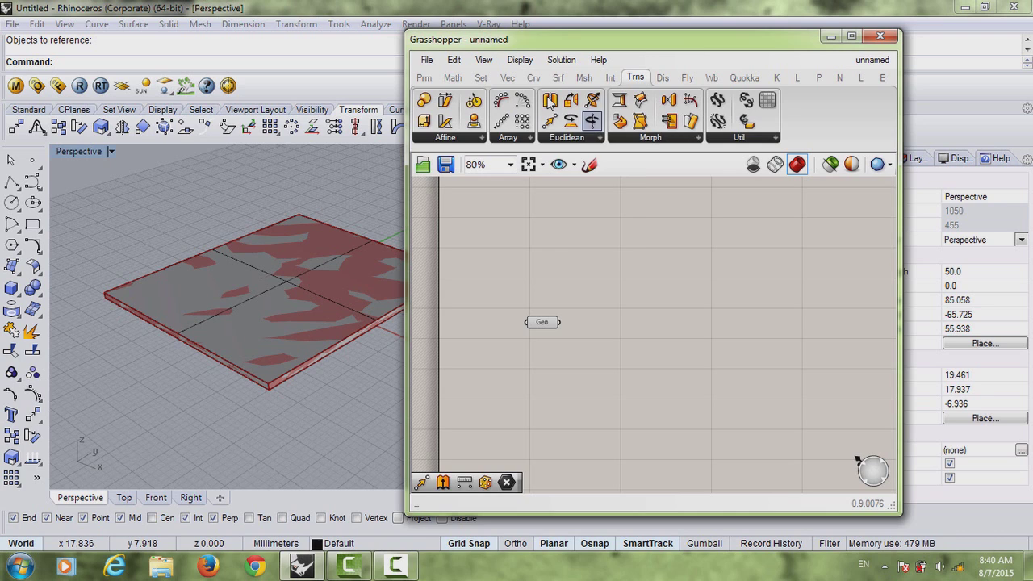
pyautogui.click(578, 137)
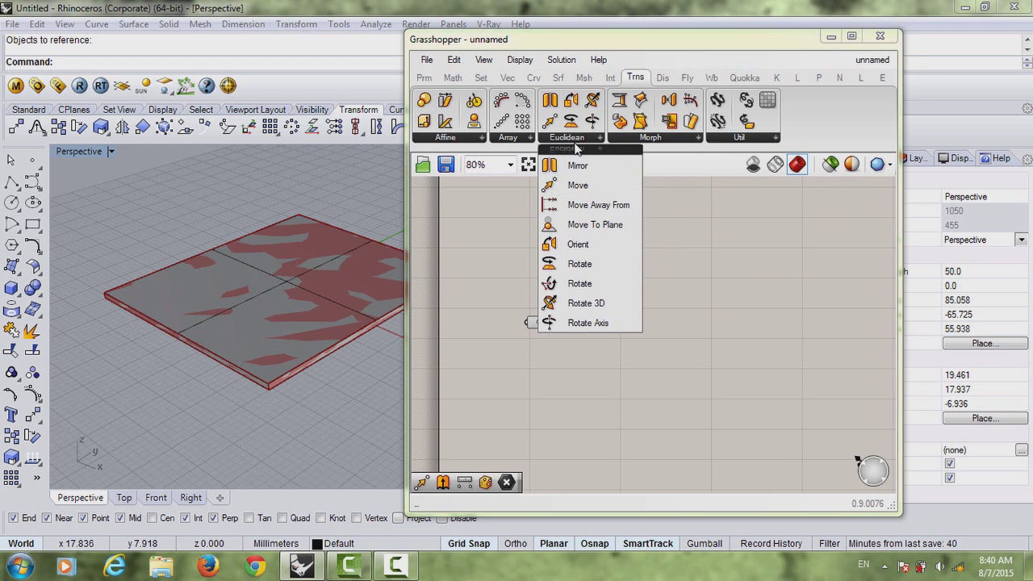
pyautogui.scroll(3, 613, 299)
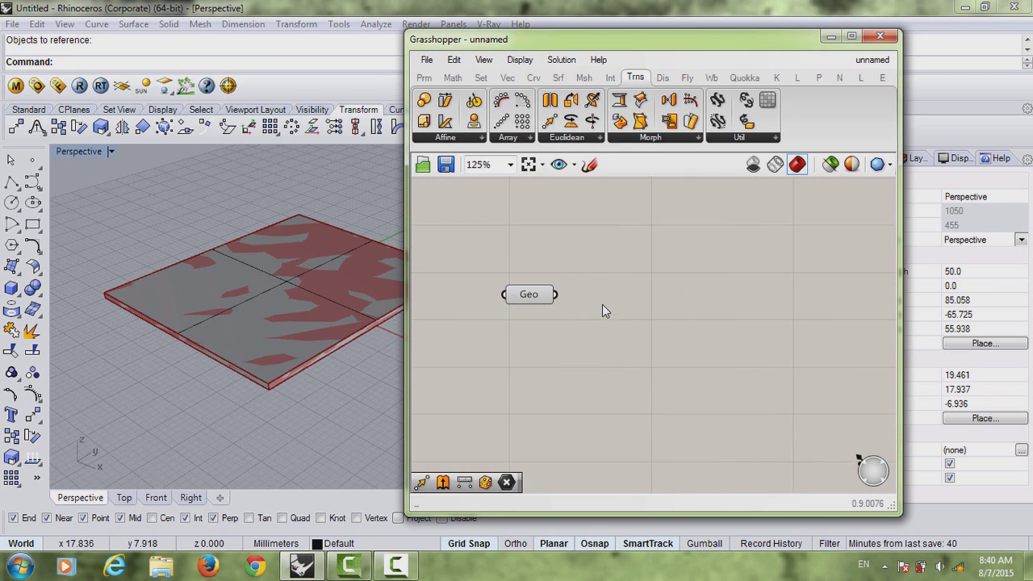
pyautogui.middleClick(609, 311)
pyautogui.doubleClick(755, 306)
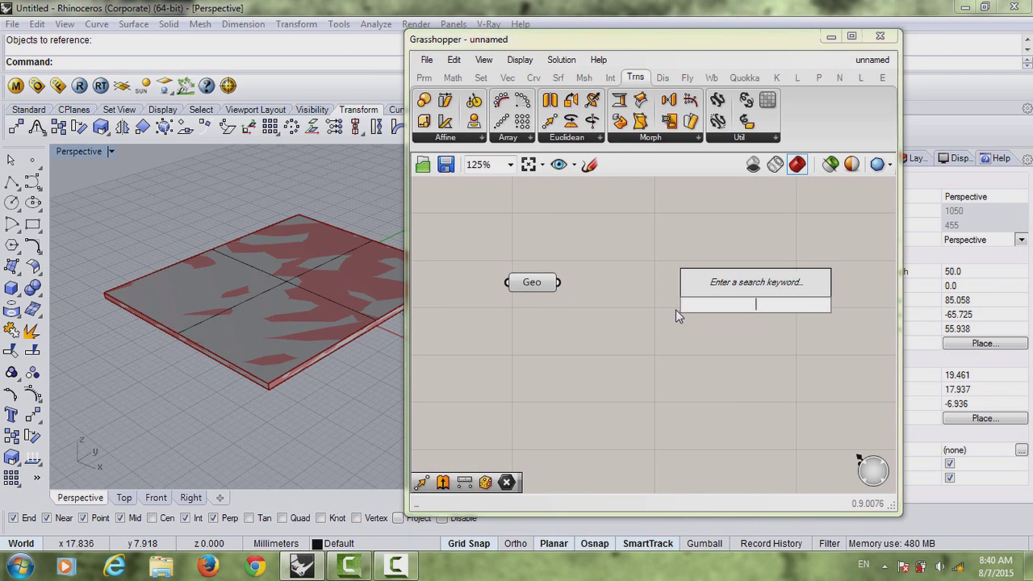
pyautogui.write('move')
pyautogui.press('Return')
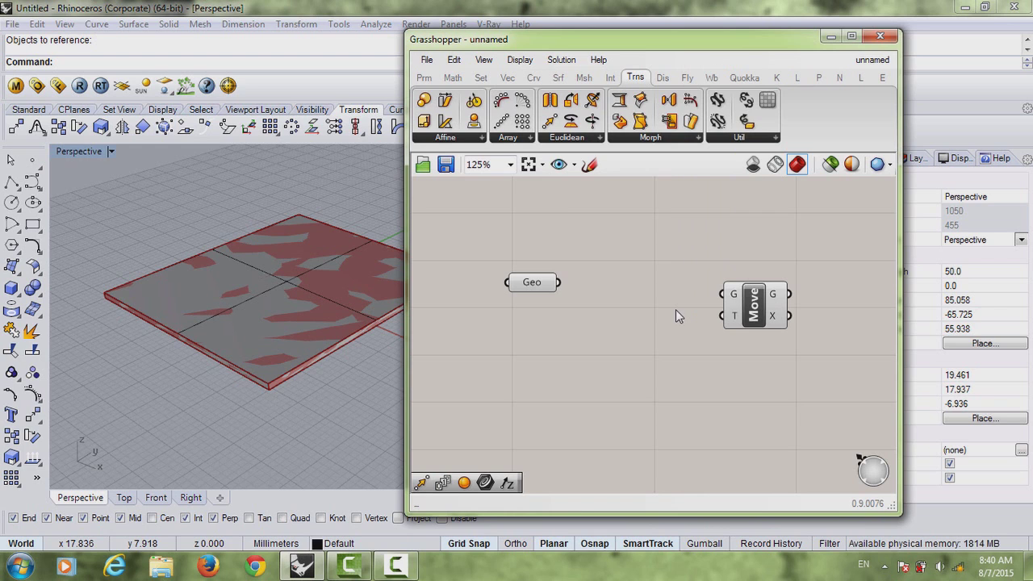
pyautogui.moveTo(737, 295); pyautogui.dragTo(684, 273)
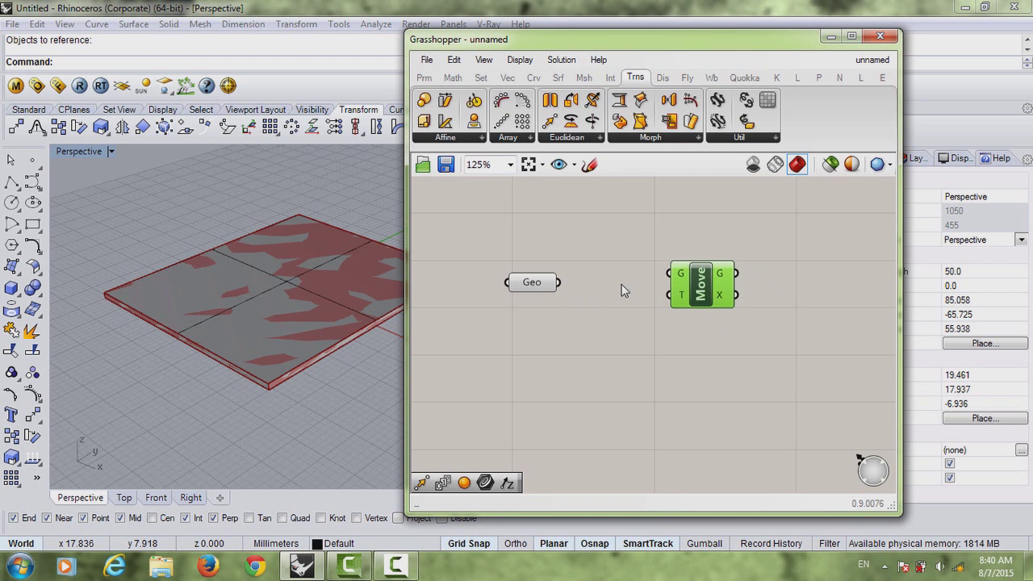
pyautogui.moveTo(565, 282); pyautogui.dragTo(709, 313)
# Step: Compare the referenced slab with its moved copy in the Perspective view by selecting the Geometry and Move components in turn
pyautogui.moveTo(251, 331); pyautogui.dragTo(300, 267, button='right')
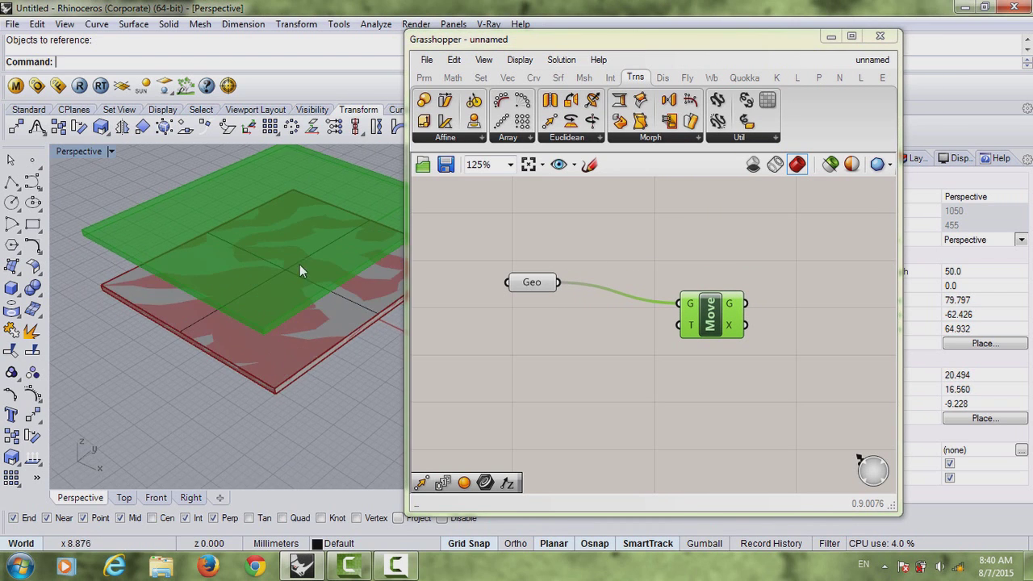
pyautogui.click(314, 367)
pyautogui.click(312, 166)
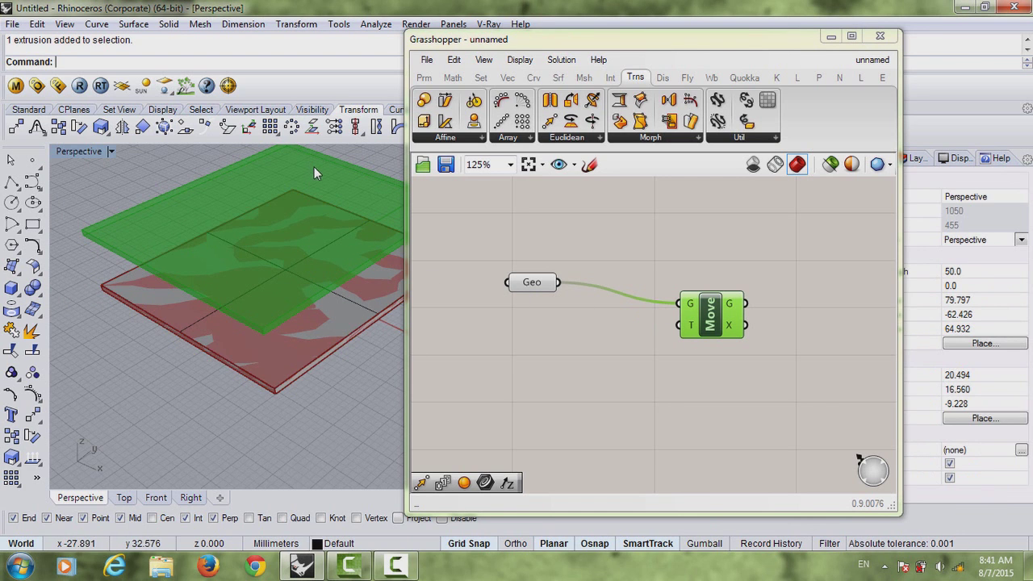
pyautogui.click(529, 284)
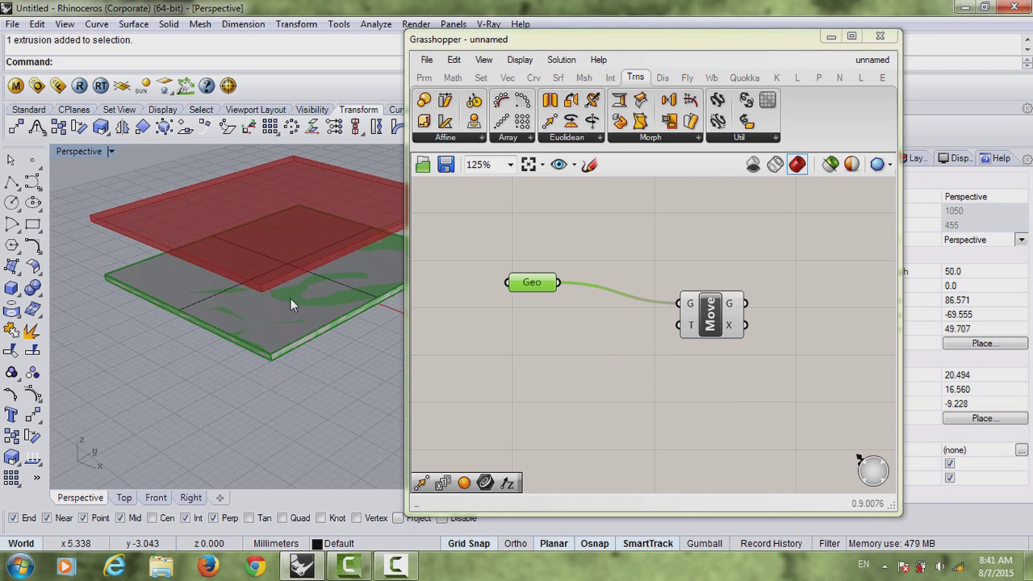
pyautogui.moveTo(531, 288); pyautogui.dragTo(538, 291)
pyautogui.moveTo(709, 307)
pyautogui.mouseDown()
pyautogui.moveTo(710, 291)
pyautogui.moveTo(710, 300)
pyautogui.mouseUp()
pyautogui.moveTo(322, 290)
pyautogui.mouseDown(button='right')
pyautogui.moveTo(306, 286)
pyautogui.moveTo(314, 304)
pyautogui.mouseUp(button='right')
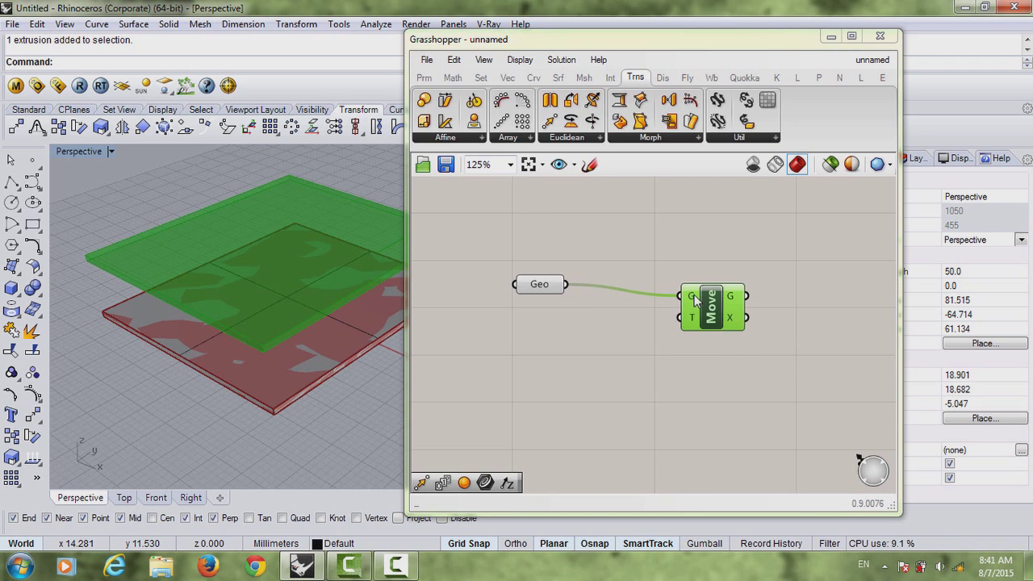
pyautogui.moveTo(695, 299)
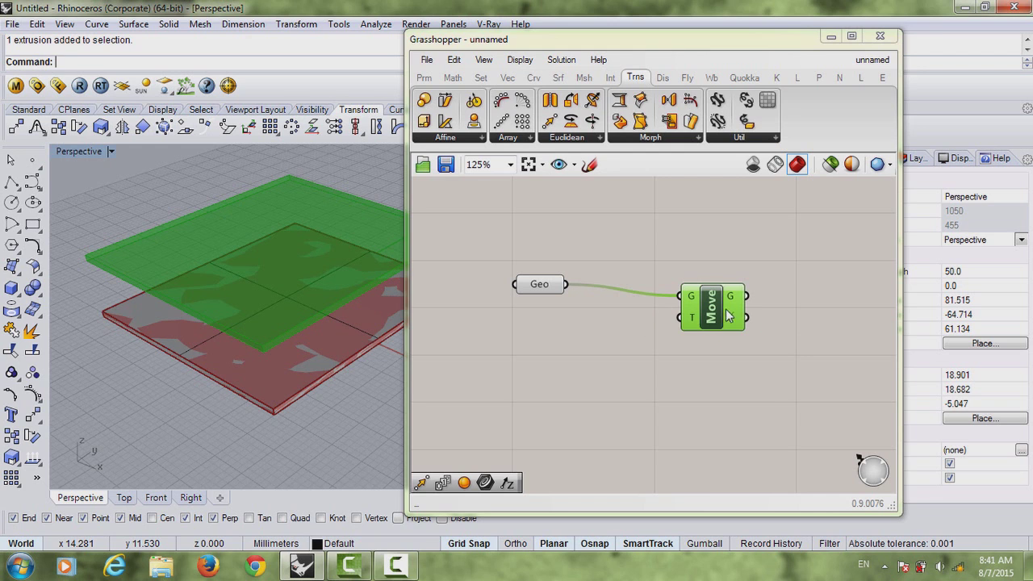
pyautogui.moveTo(729, 316); pyautogui.dragTo(730, 327)
pyautogui.moveTo(336, 319)
pyautogui.mouseDown(button='right')
pyautogui.moveTo(325, 289)
pyautogui.moveTo(343, 316)
pyautogui.mouseUp(button='right')
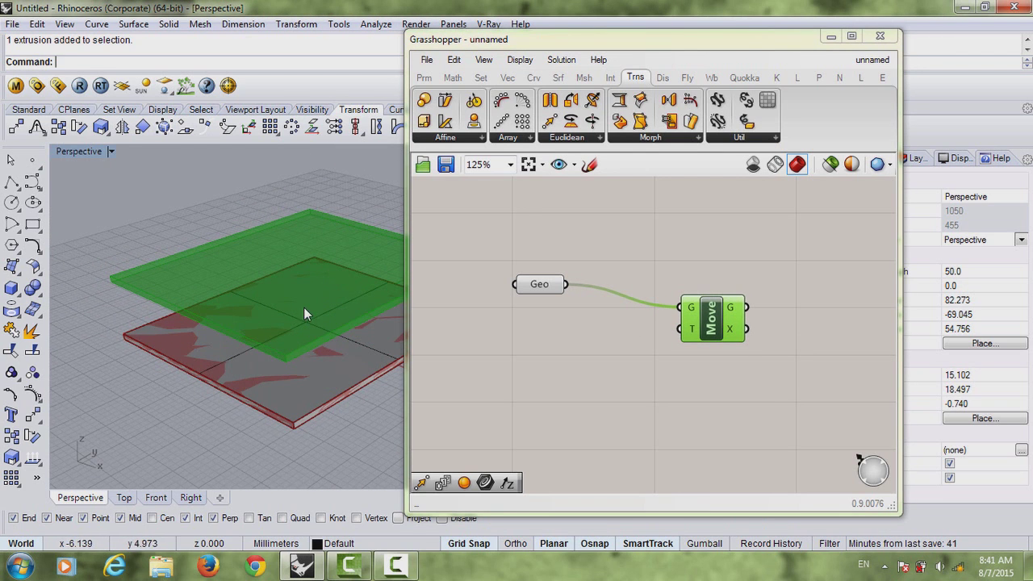
pyautogui.moveTo(328, 365); pyautogui.dragTo(260, 352, button='right')
pyautogui.moveTo(700, 337); pyautogui.dragTo(691, 326)
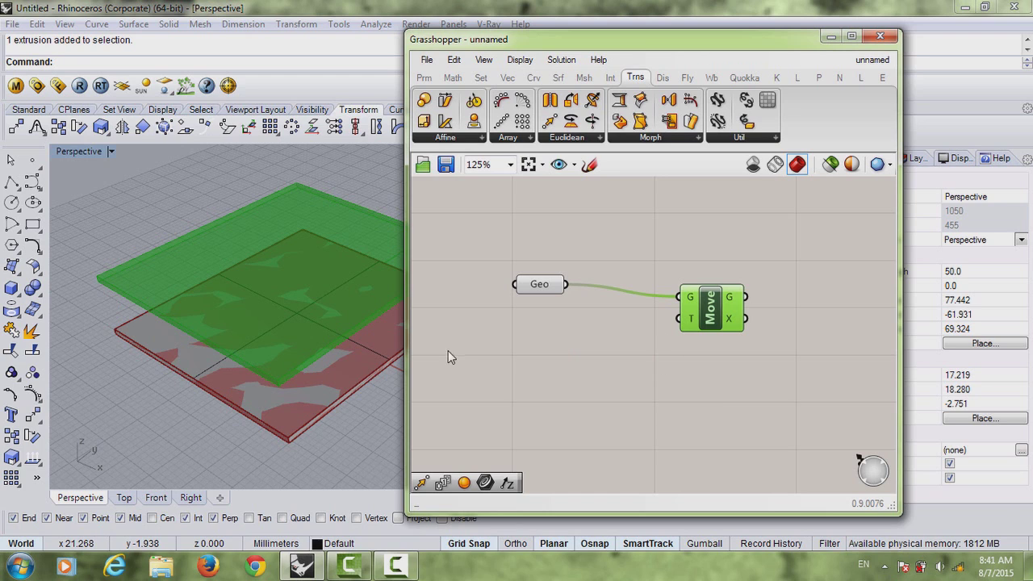
pyautogui.moveTo(695, 330); pyautogui.dragTo(693, 326)
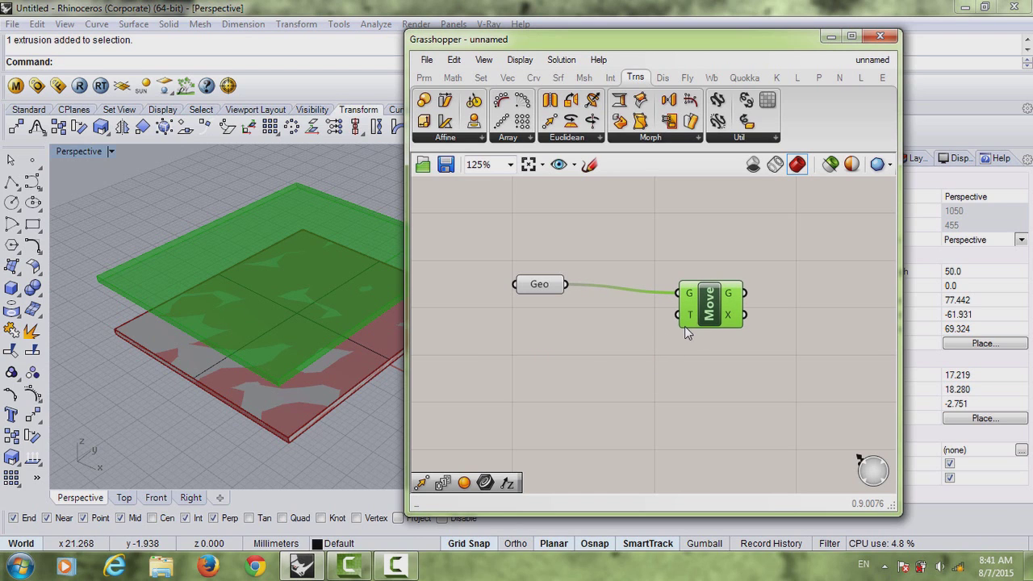
# Step: Add a Unit Z vector component and connect its output to the Move component's T input
pyautogui.doubleClick(552, 373)
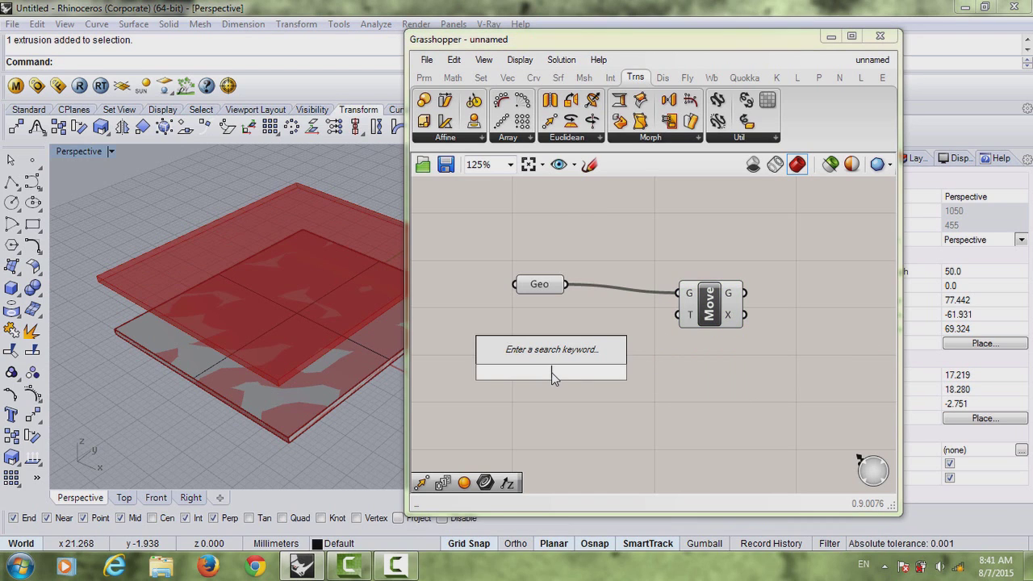
pyautogui.write('z')
pyautogui.press('Return')
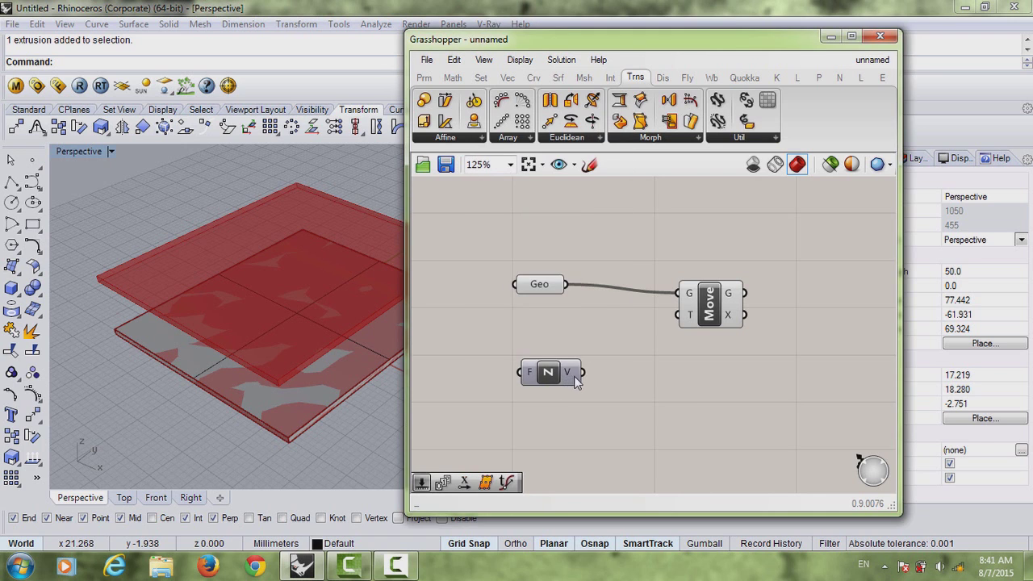
pyautogui.moveTo(582, 373); pyautogui.dragTo(676, 314)
pyautogui.moveTo(552, 372); pyautogui.dragTo(567, 372)
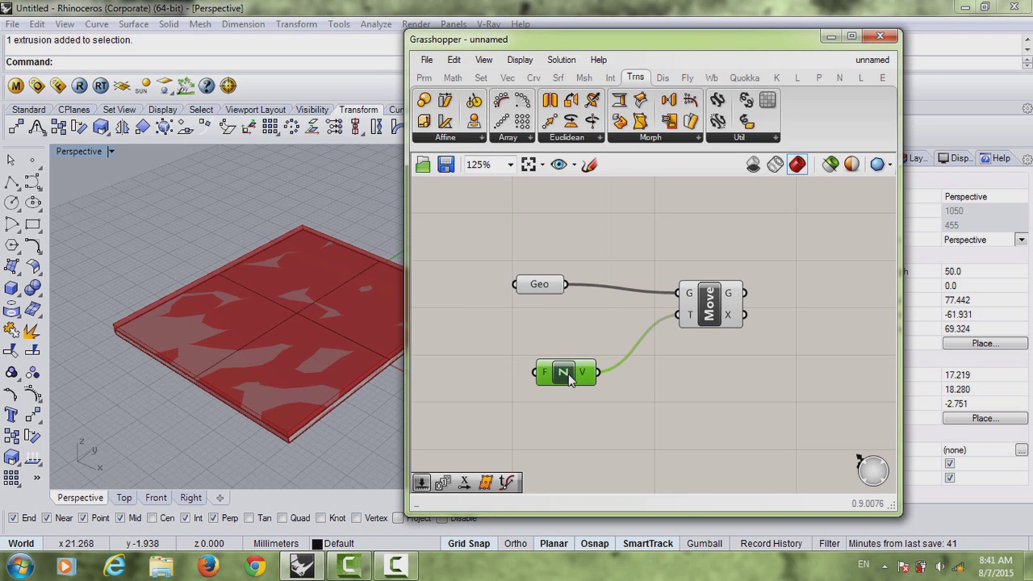
pyautogui.moveTo(278, 396); pyautogui.dragTo(309, 422, button='right')
pyautogui.scroll(4, 272, 365)
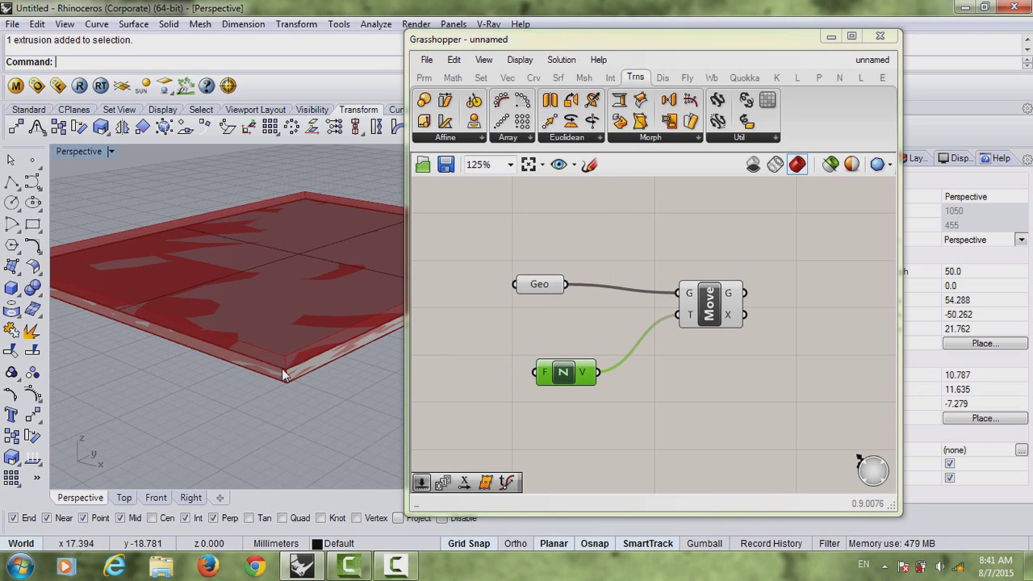
# Step: Add a Series component and feed its output into the Unit Z factor to stack multiple slab copies
pyautogui.moveTo(537, 377); pyautogui.dragTo(611, 369, button='right')
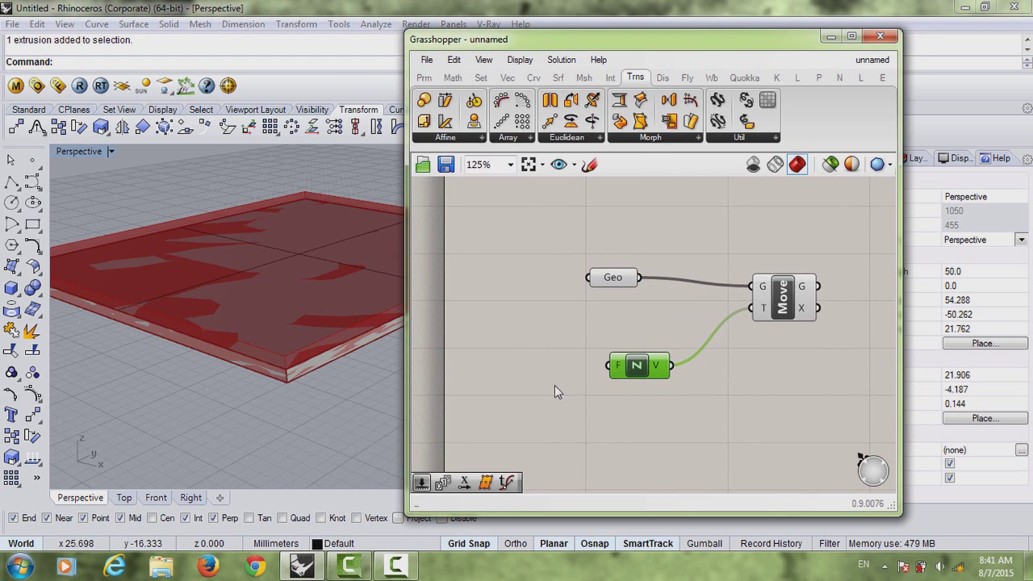
pyautogui.doubleClick(547, 382)
pyautogui.write('series')
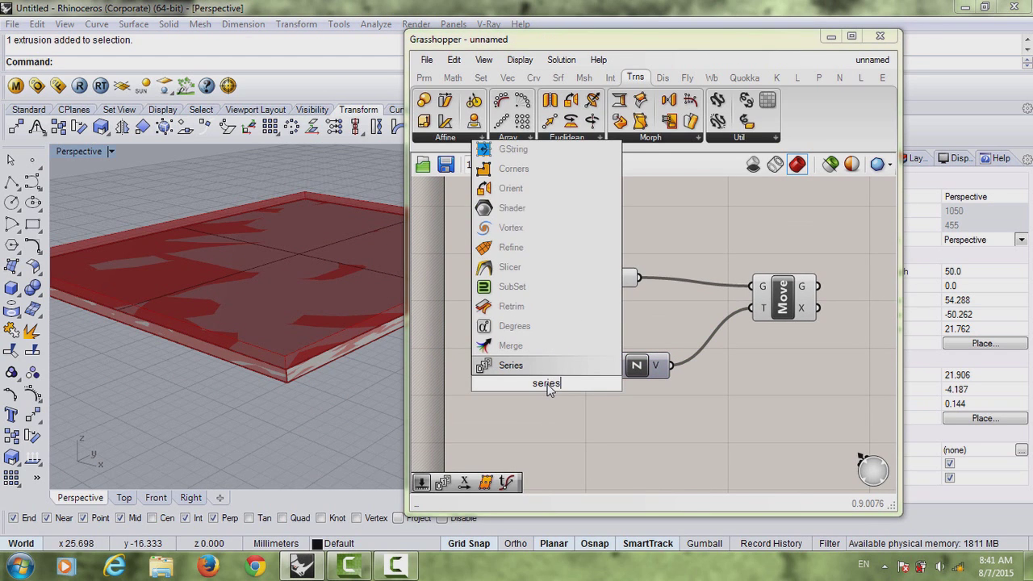
pyautogui.press('Return')
pyautogui.moveTo(579, 382); pyautogui.dragTo(608, 365)
pyautogui.scroll(-4, 311, 366)
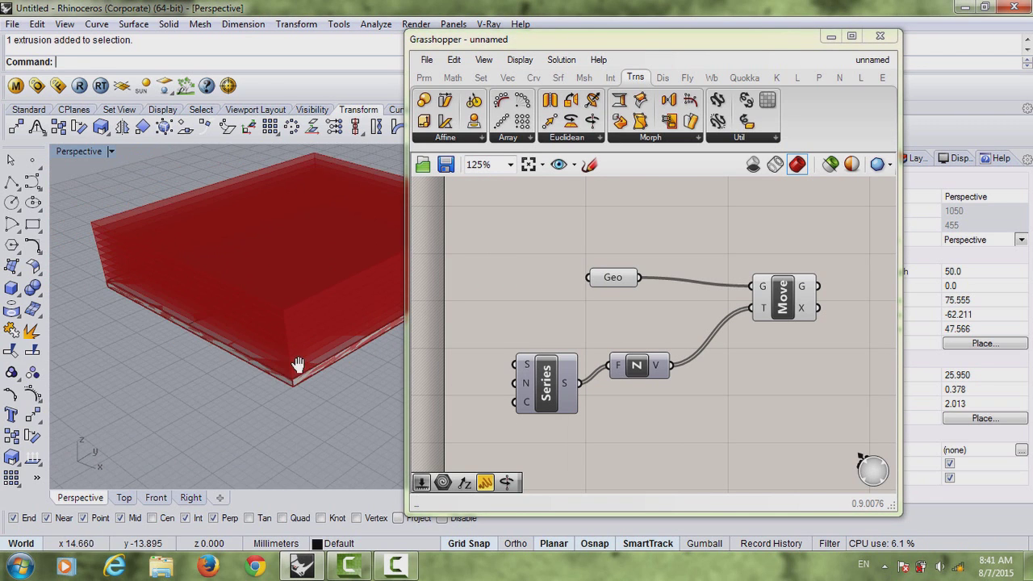
pyautogui.moveTo(300, 362); pyautogui.dragTo(284, 297, button='right')
pyautogui.moveTo(526, 374); pyautogui.dragTo(524, 383, button='right')
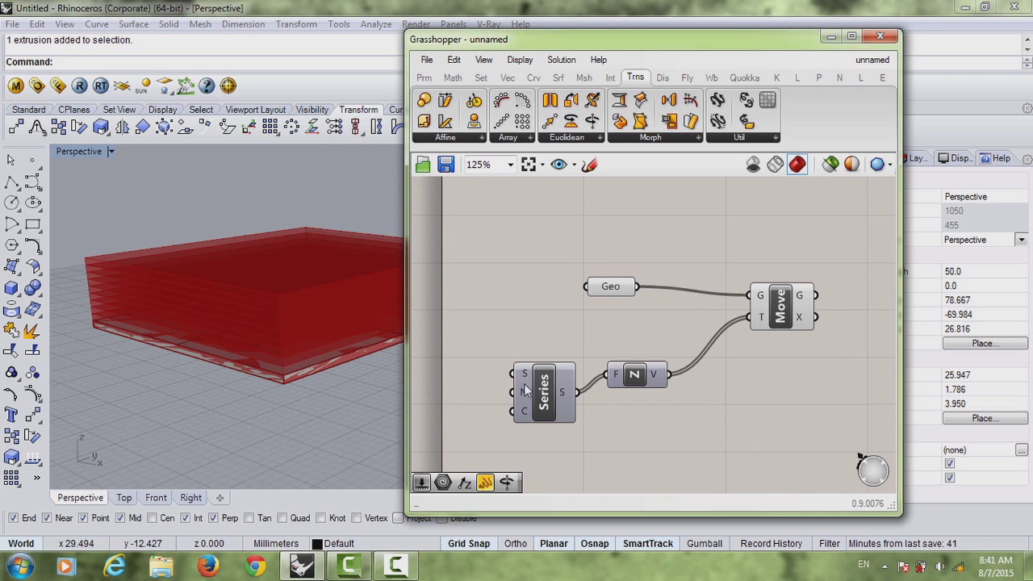
pyautogui.moveTo(267, 323); pyautogui.dragTo(86, 294, button='right')
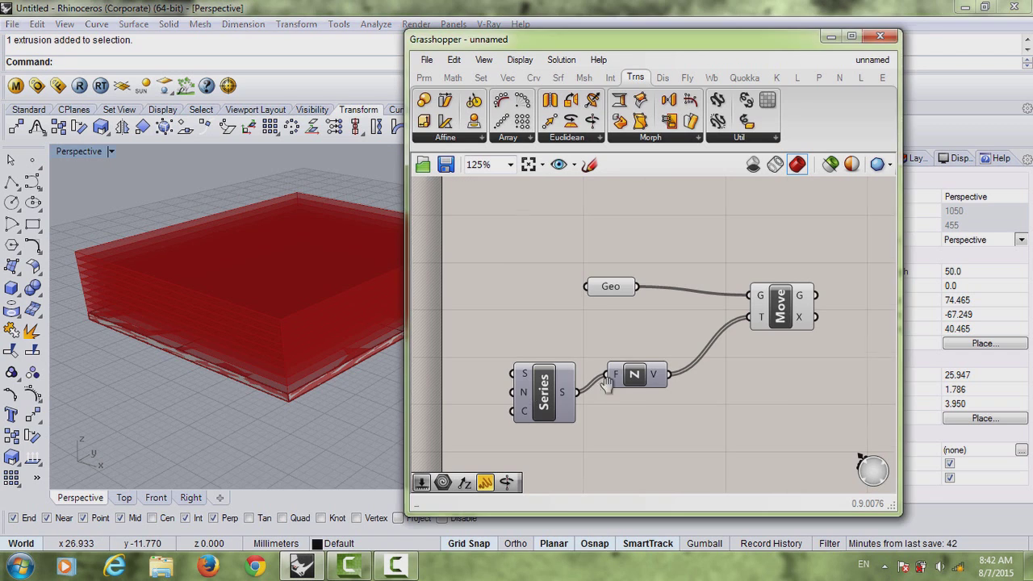
# Step: Add a number slider with zero decimal digits and a maximum of 30
pyautogui.moveTo(417, 395); pyautogui.dragTo(501, 388, button='right')
pyautogui.doubleClick(501, 388)
pyautogui.write('slider')
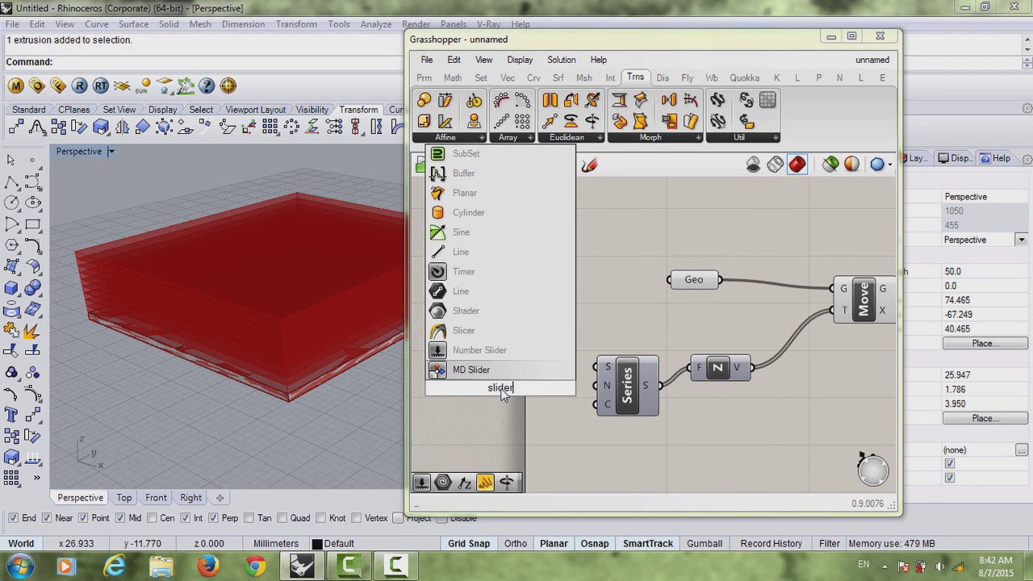
pyautogui.press('Return')
pyautogui.rightClick(508, 390)
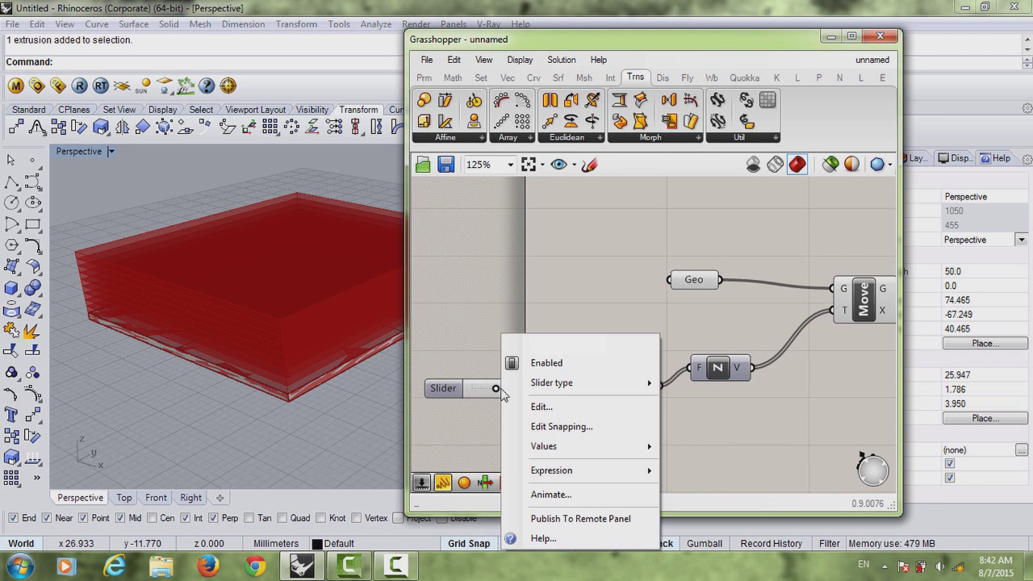
pyautogui.click(537, 406)
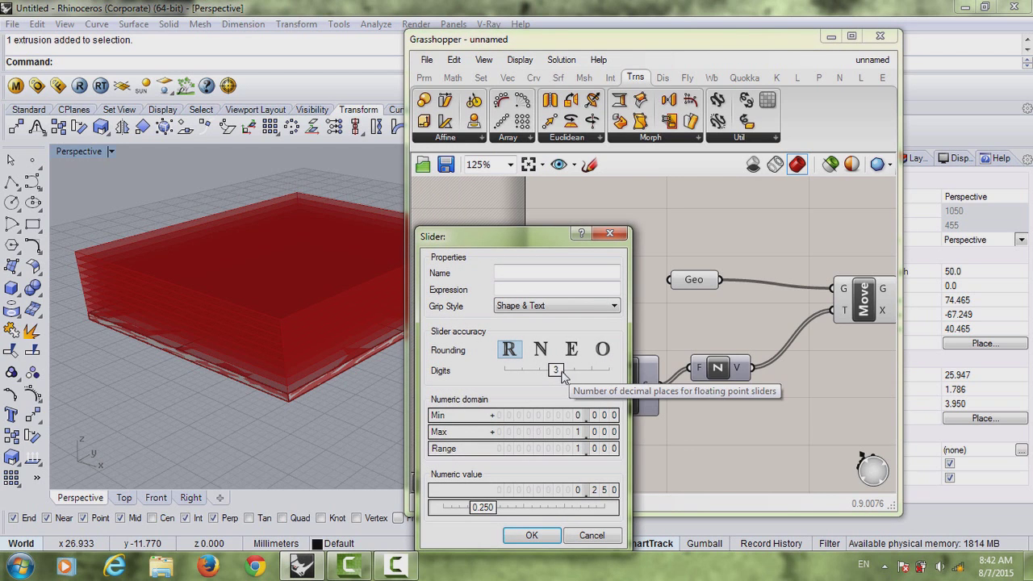
pyautogui.doubleClick(554, 433)
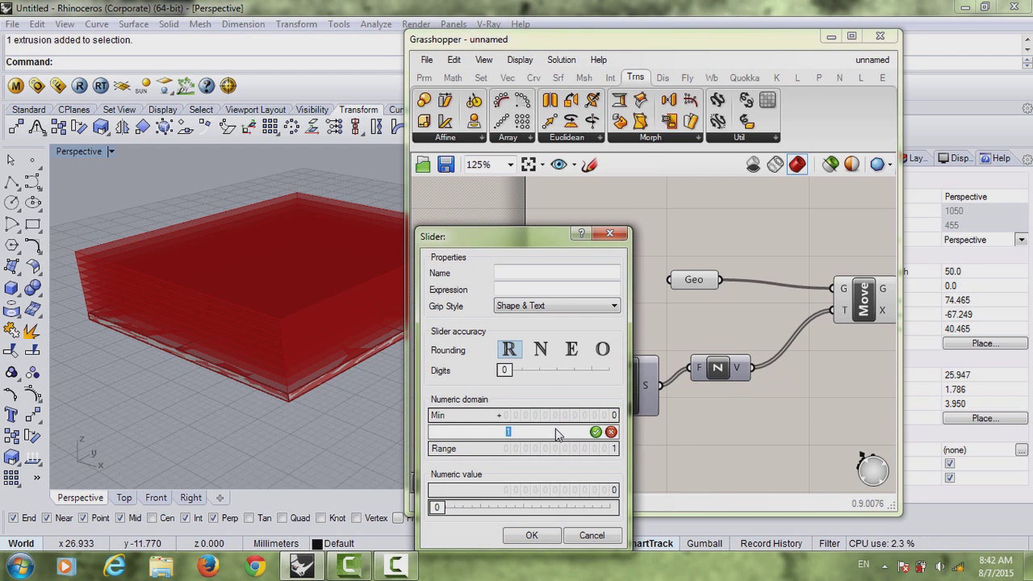
pyautogui.click(548, 536)
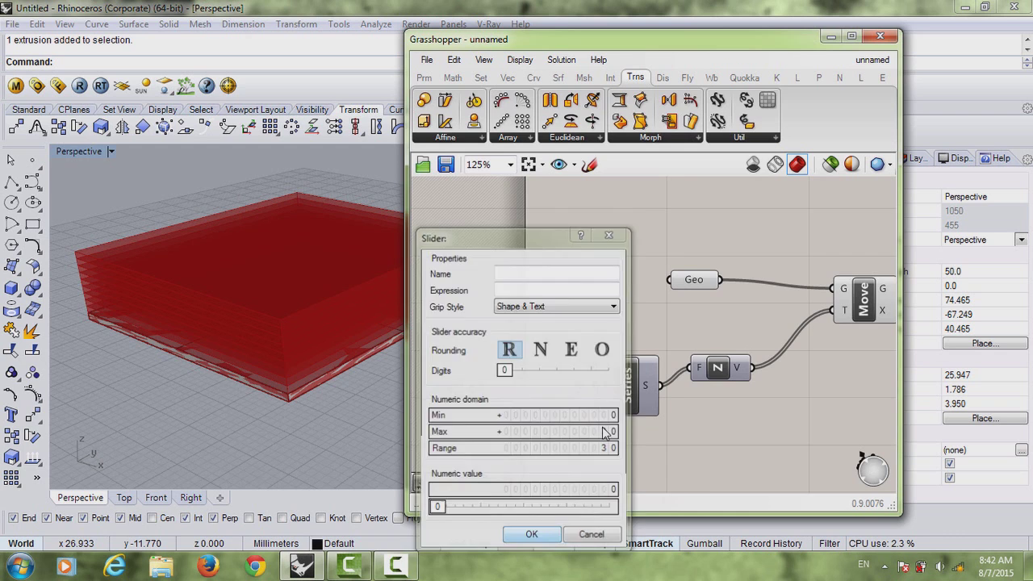
# Step: Connect the slider to the Series component's start input and set its value to 11
pyautogui.moveTo(642, 416); pyautogui.dragTo(730, 413, button='right')
pyautogui.moveTo(563, 385); pyautogui.dragTo(611, 366)
pyautogui.moveTo(625, 364); pyautogui.dragTo(691, 364)
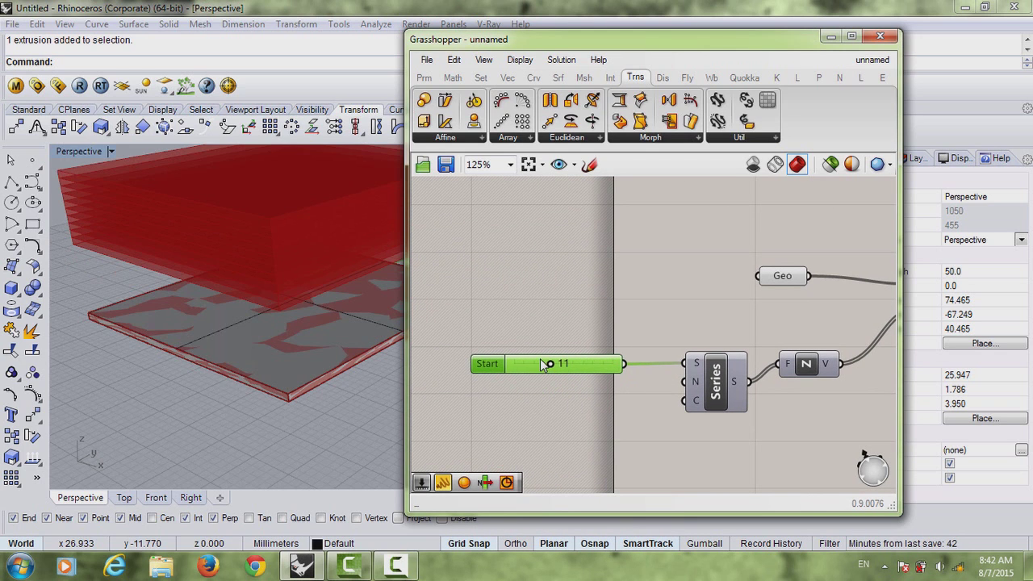
# Step: Duplicate the Start slider twice and connect the copies to the Series component's step and count inputs
pyautogui.hotkey('ctrl', 'c')
pyautogui.hotkey('ctrl', 'v')
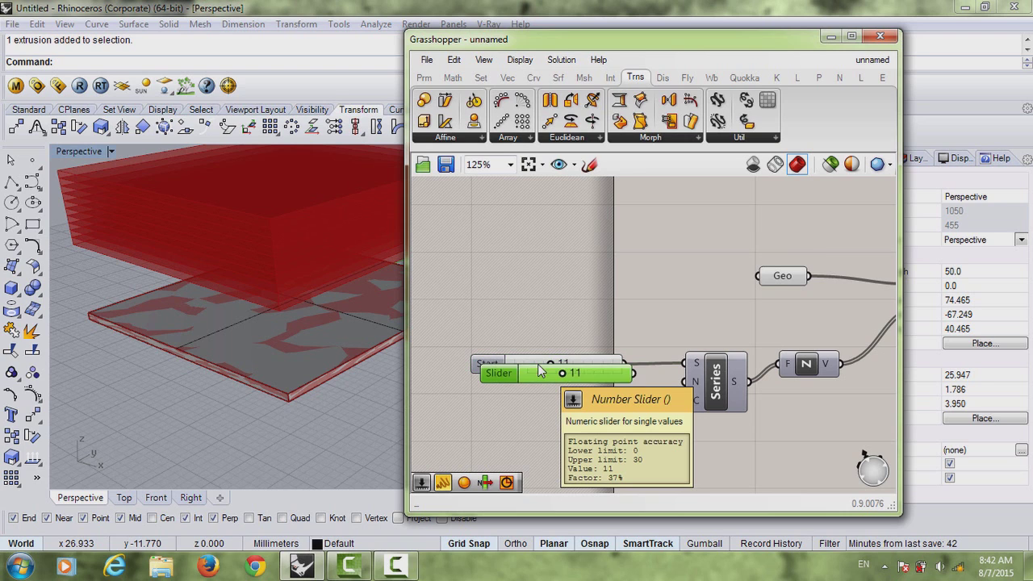
pyautogui.hotkey('ctrl', 'v')
pyautogui.moveTo(536, 391)
pyautogui.mouseDown()
pyautogui.moveTo(532, 433)
pyautogui.moveTo(540, 405)
pyautogui.mouseUp()
pyautogui.moveTo(628, 406); pyautogui.dragTo(684, 382)
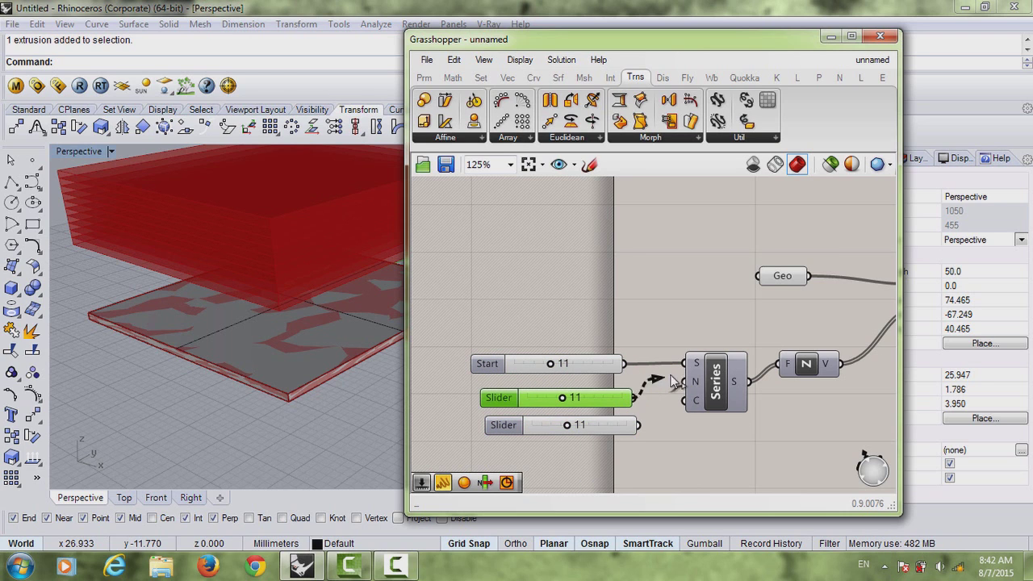
pyautogui.moveTo(638, 426); pyautogui.dragTo(684, 401)
# Step: Move the whole Geometry, Series, Unit Z and Move definition together up and to the right on the canvas, leaving it deselected
pyautogui.scroll(-5, 238, 336)
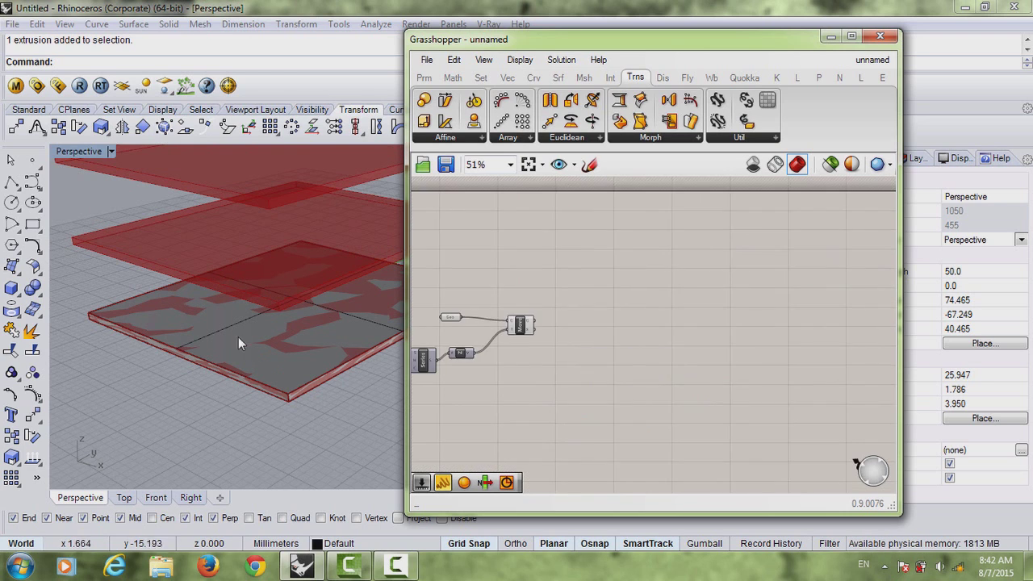
pyautogui.moveTo(482, 370); pyautogui.dragTo(647, 373, button='right')
pyautogui.scroll(2, 542, 328)
pyautogui.moveTo(740, 258); pyautogui.dragTo(419, 434)
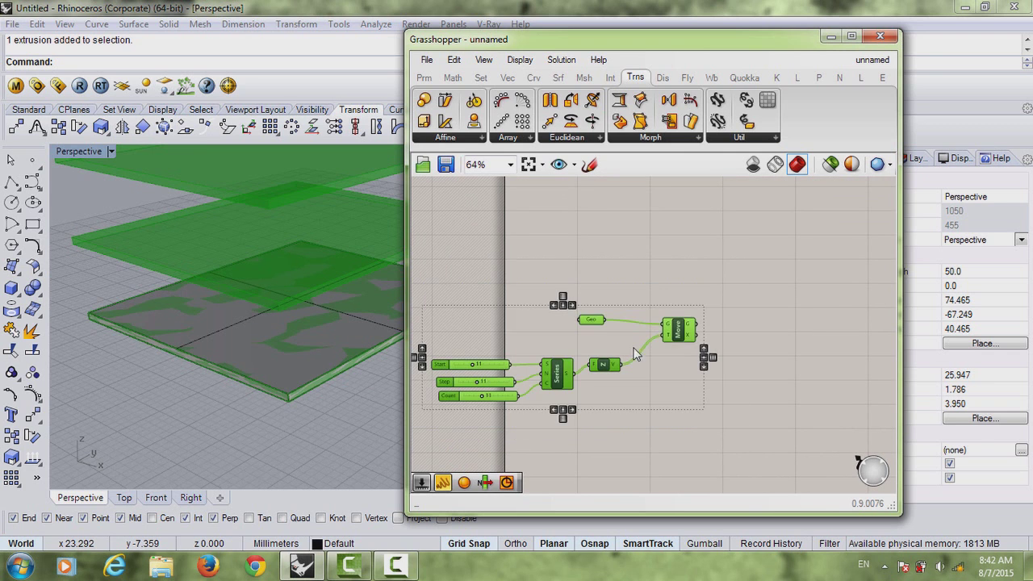
pyautogui.moveTo(664, 334); pyautogui.dragTo(802, 223)
pyautogui.moveTo(783, 235); pyautogui.dragTo(779, 304, button='right')
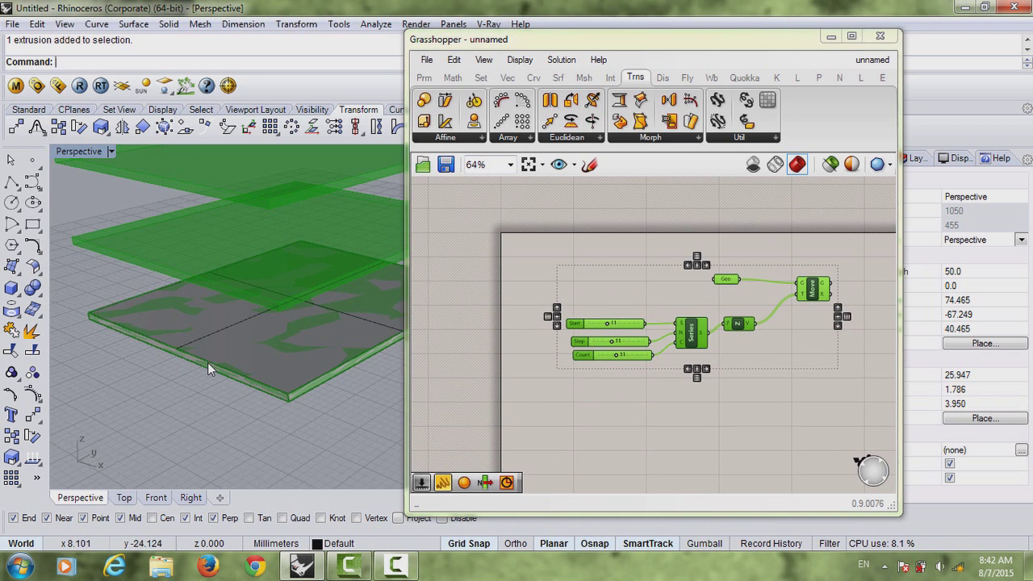
pyautogui.scroll(-4, 212, 362)
pyautogui.keyDown('shift'); pyautogui.moveTo(234, 310); pyautogui.dragTo(240, 354, button='right'); pyautogui.keyUp('shift')
pyautogui.click(582, 381)
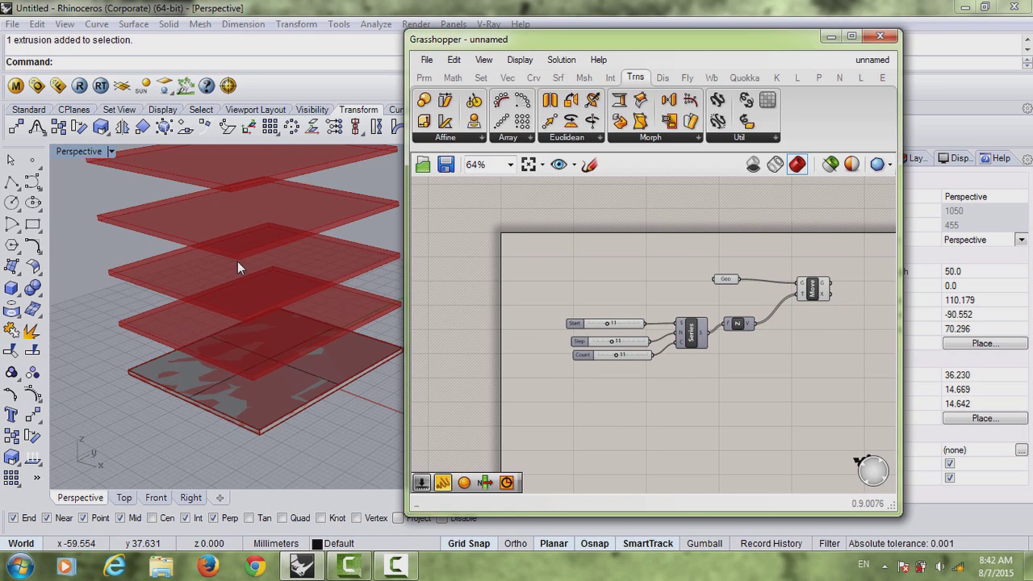
# Step: Set the Start slider to 12 and both the Step and Count sliders to 10
pyautogui.moveTo(237, 261); pyautogui.dragTo(289, 357, button='right')
pyautogui.scroll(-4, 258, 291)
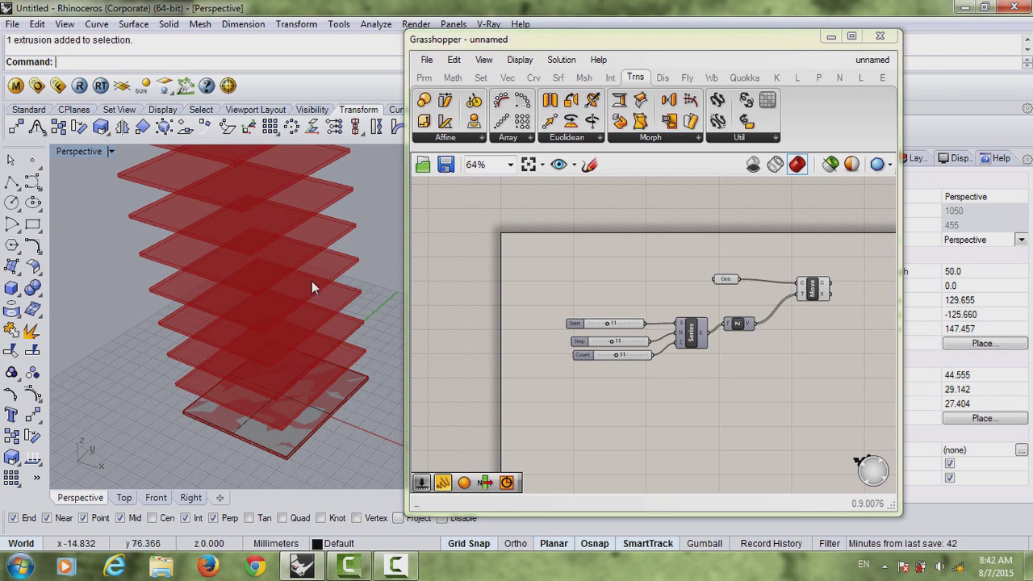
pyautogui.scroll(-3, 279, 325)
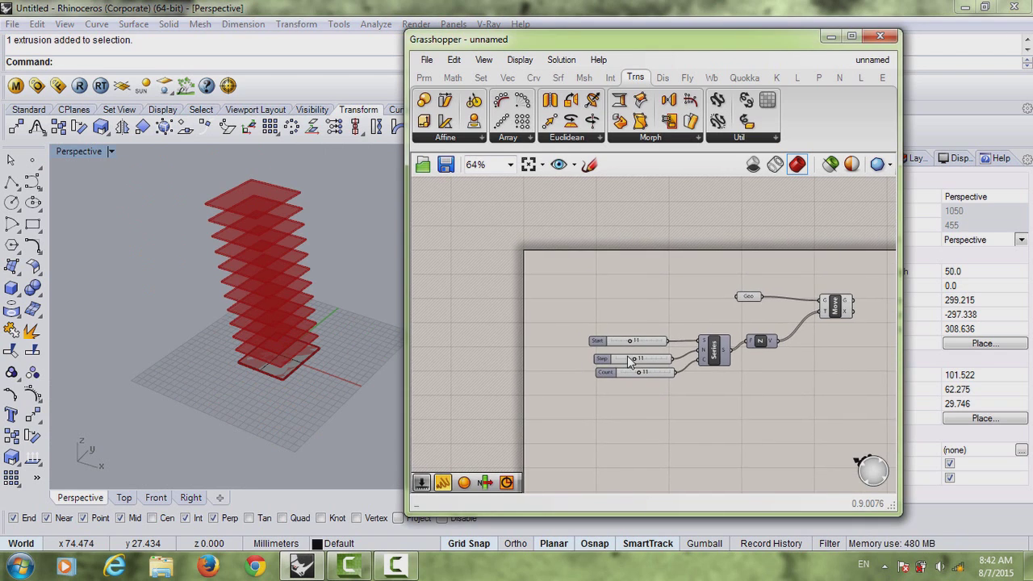
pyautogui.scroll(4, 610, 357)
pyautogui.moveTo(651, 309)
pyautogui.mouseDown()
pyautogui.moveTo(635, 309)
pyautogui.moveTo(652, 310)
pyautogui.mouseUp()
pyautogui.moveTo(660, 351); pyautogui.dragTo(666, 386)
pyautogui.moveTo(624, 373); pyautogui.dragTo(623, 355, button='right')
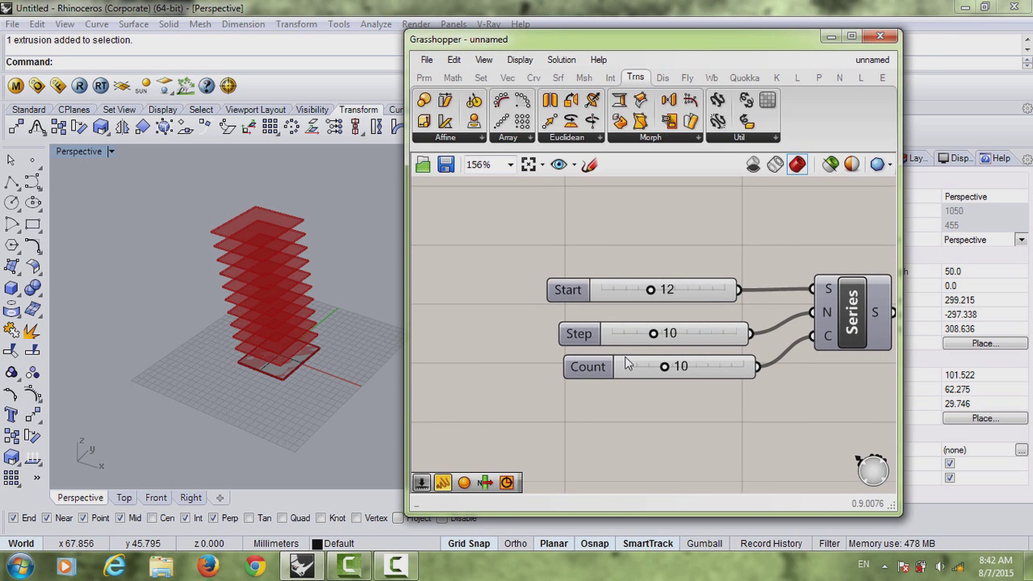
# Step: Rename the Step slider as "Height of floors", move it further away from the Series component and set its value to 7
pyautogui.moveTo(257, 336); pyautogui.dragTo(262, 324, button='right')
pyautogui.scroll(3, 262, 329)
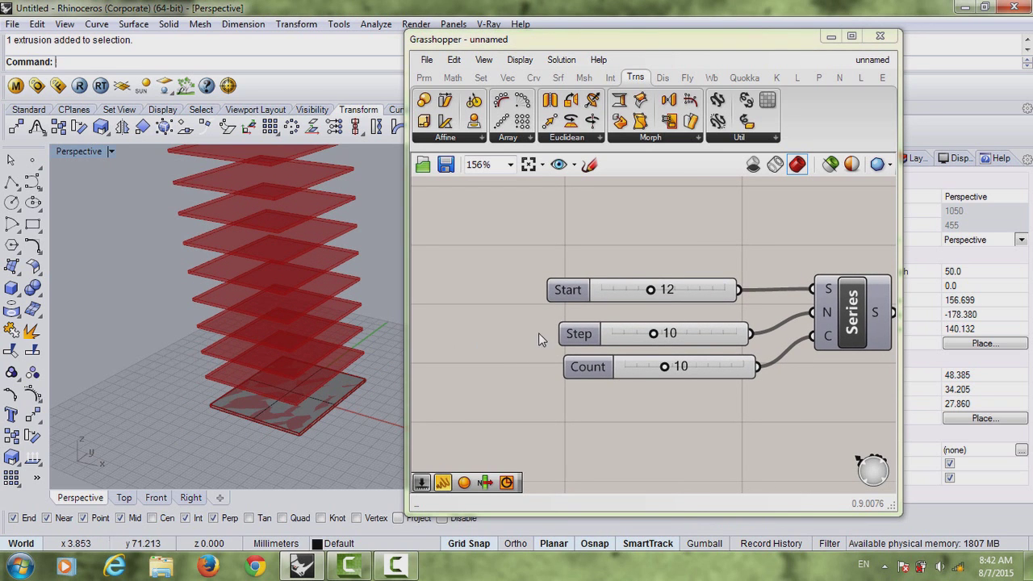
pyautogui.doubleClick(578, 335)
pyautogui.click(563, 215)
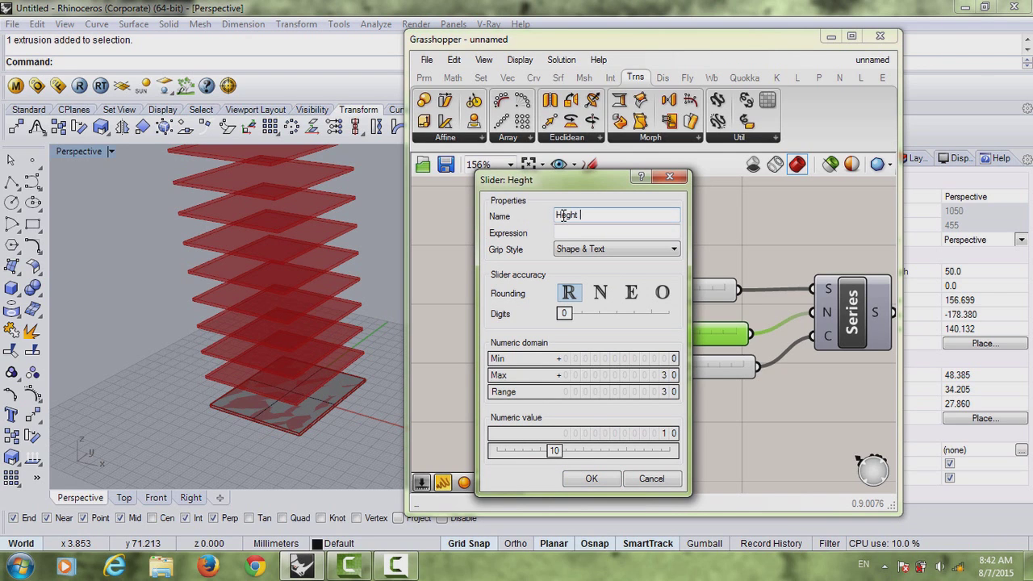
pyautogui.press('BackSpace')
pyautogui.press('BackSpace')
pyautogui.press('BackSpace')
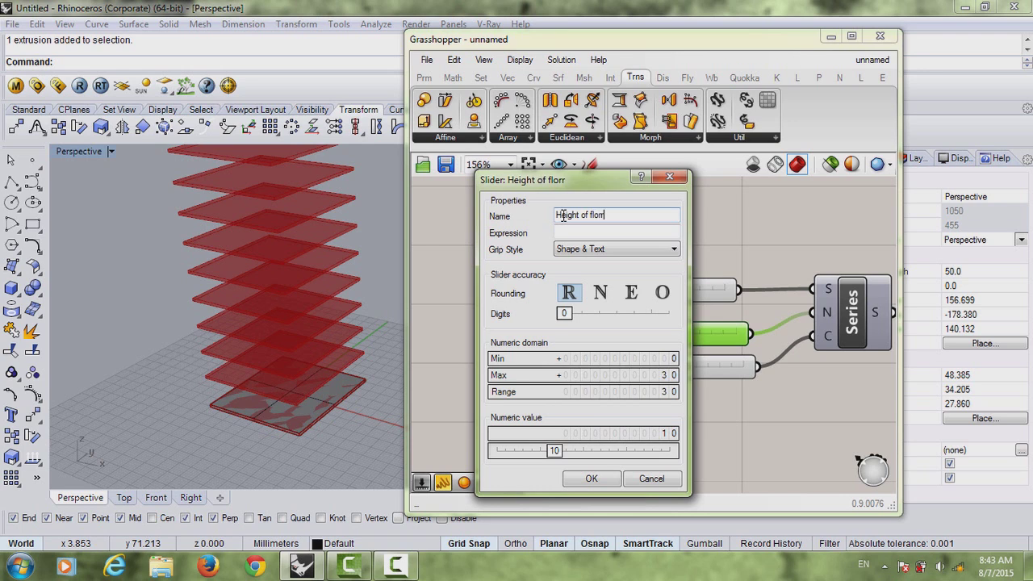
pyautogui.press('BackSpace')
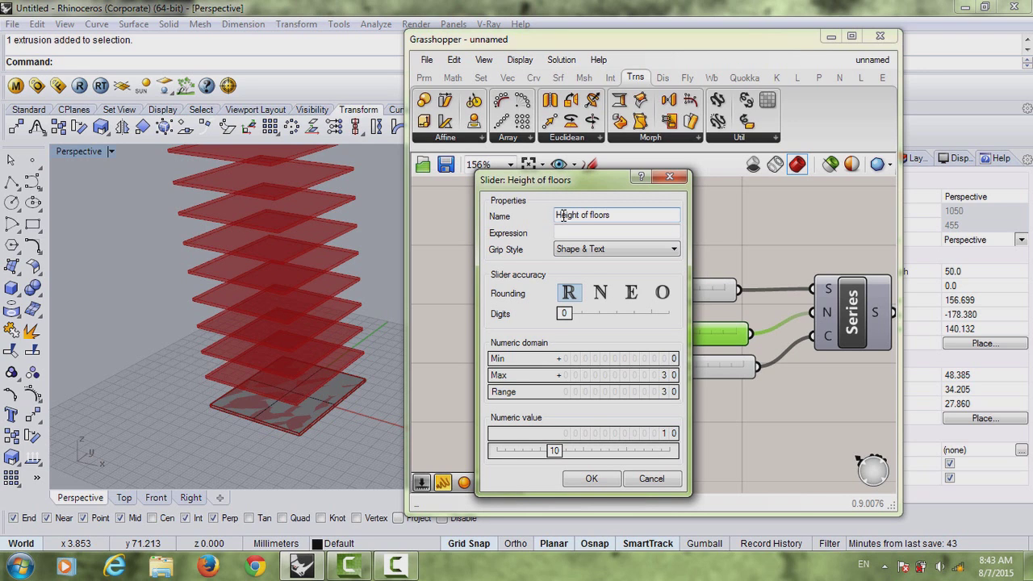
pyautogui.click(589, 480)
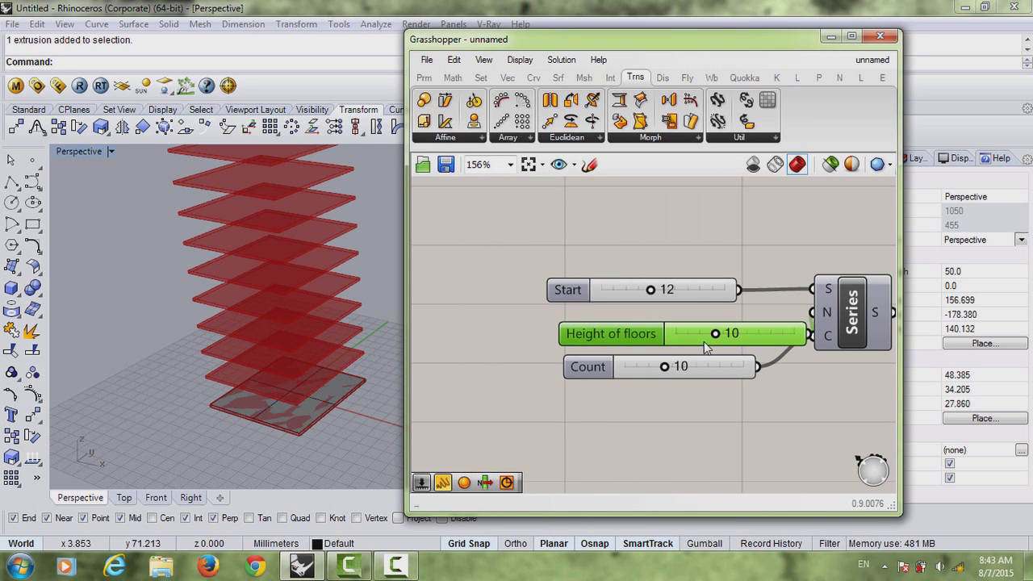
pyautogui.moveTo(704, 341); pyautogui.dragTo(575, 334)
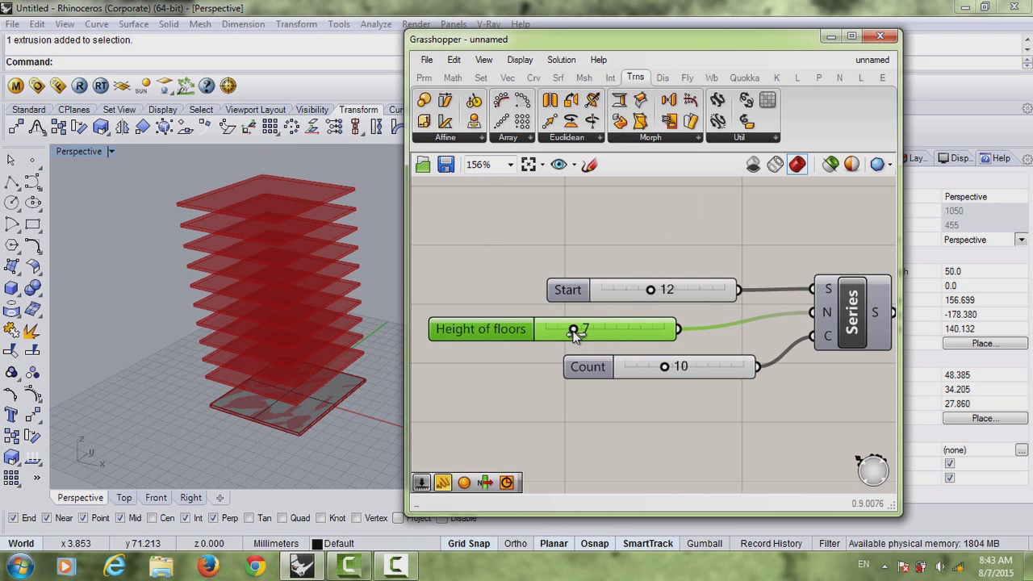
# Step: Rename the Count slider as "Number of floors" and move it further away from the Series component
pyautogui.moveTo(607, 369); pyautogui.dragTo(591, 374)
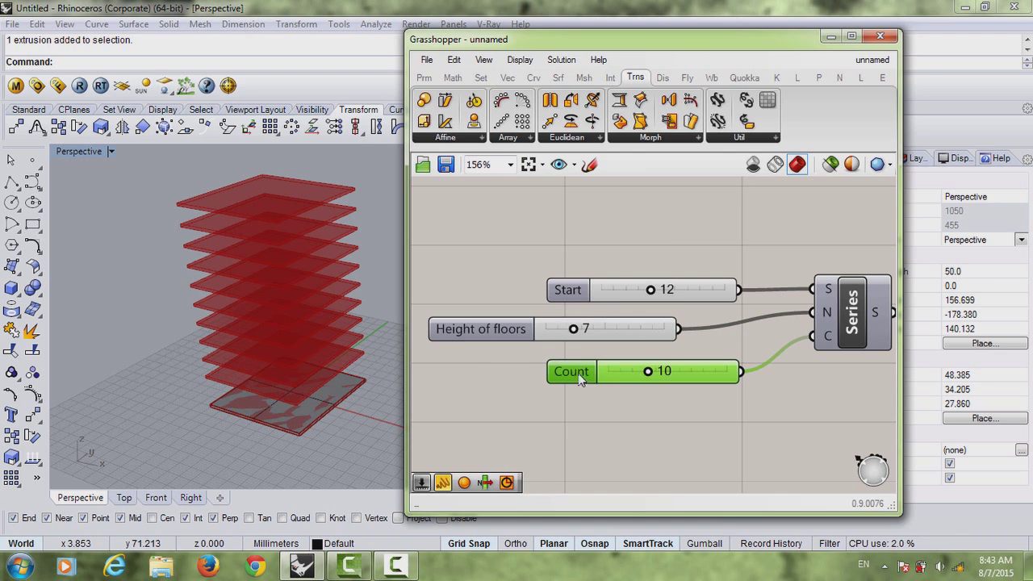
pyautogui.doubleClick(573, 372)
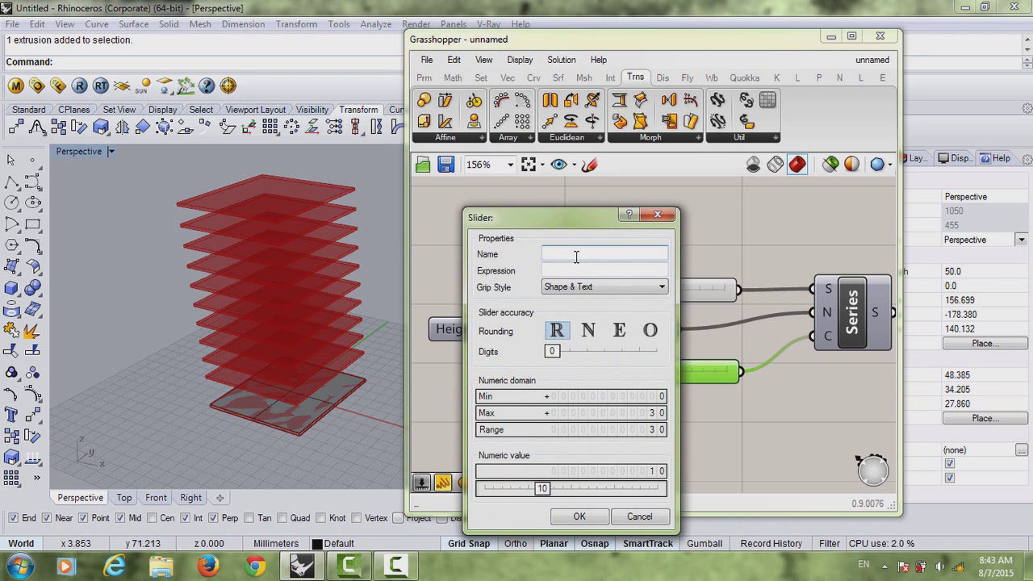
pyautogui.write('Num')
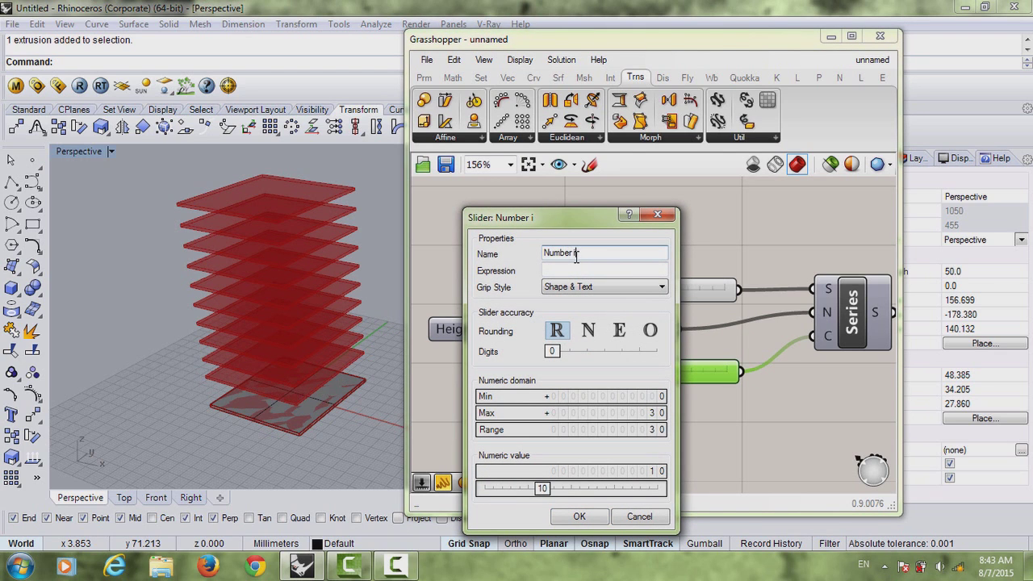
pyautogui.write('ber of floors')
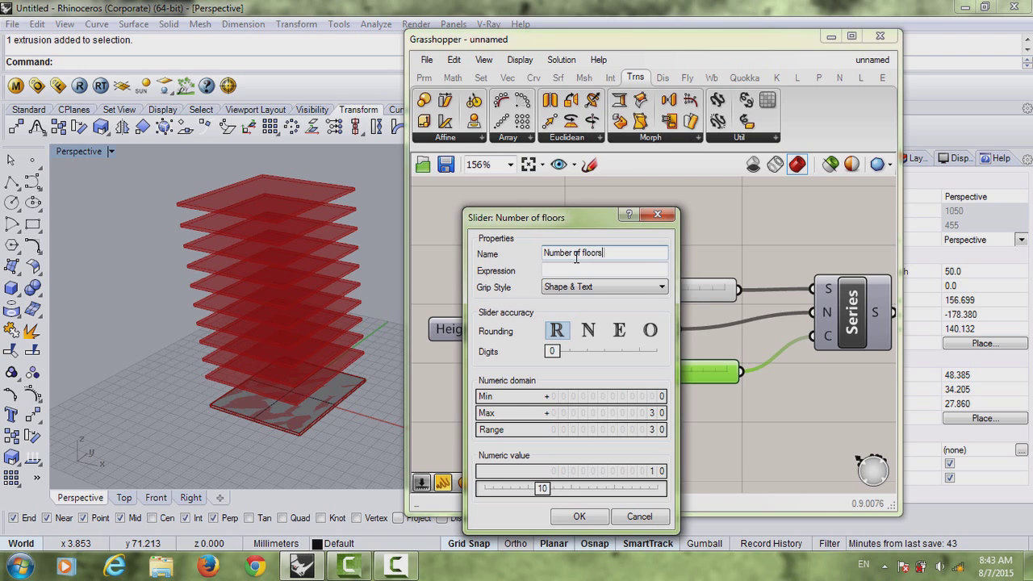
pyautogui.click(580, 517)
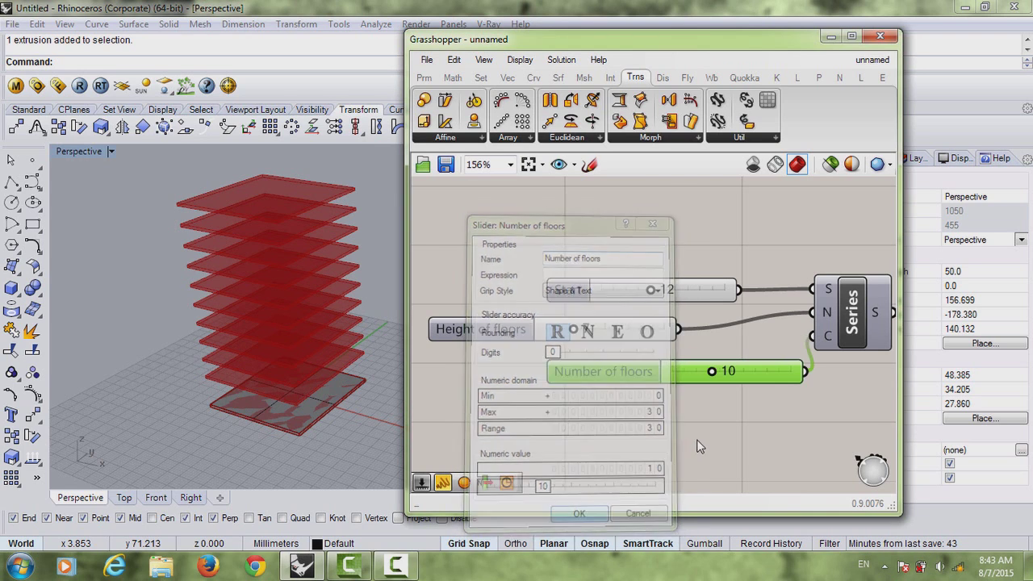
pyautogui.moveTo(546, 388); pyautogui.dragTo(547, 388)
pyautogui.moveTo(560, 341); pyautogui.dragTo(607, 340, button='right')
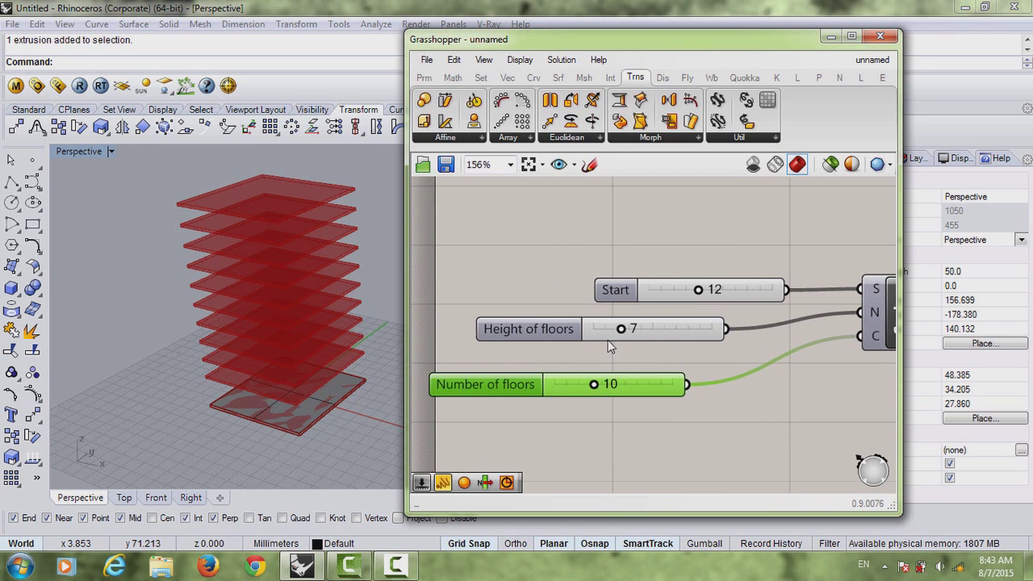
# Step: Set the Start slider's value to 10
pyautogui.doubleClick(678, 292)
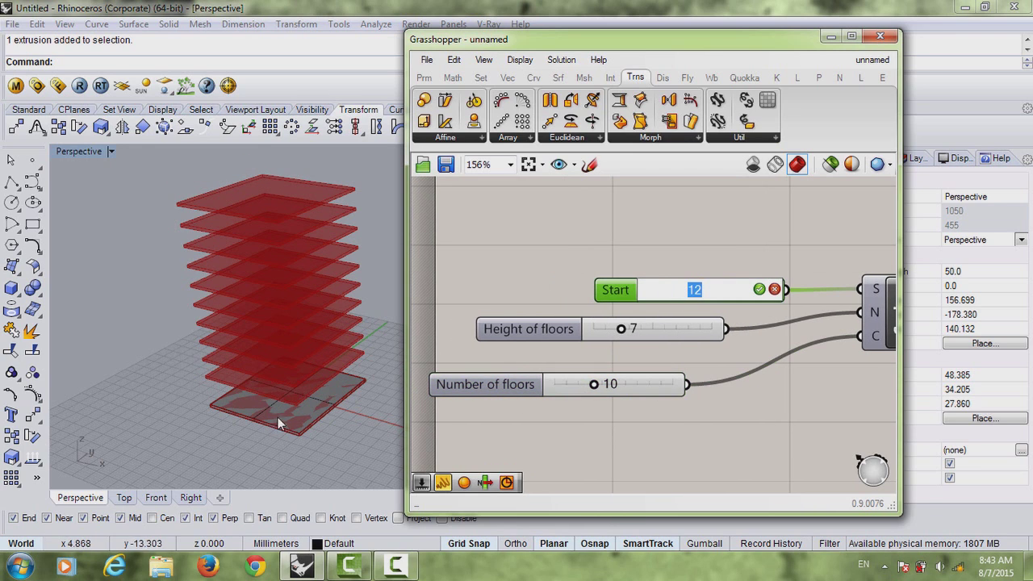
pyautogui.write('10')
pyautogui.press('Return')
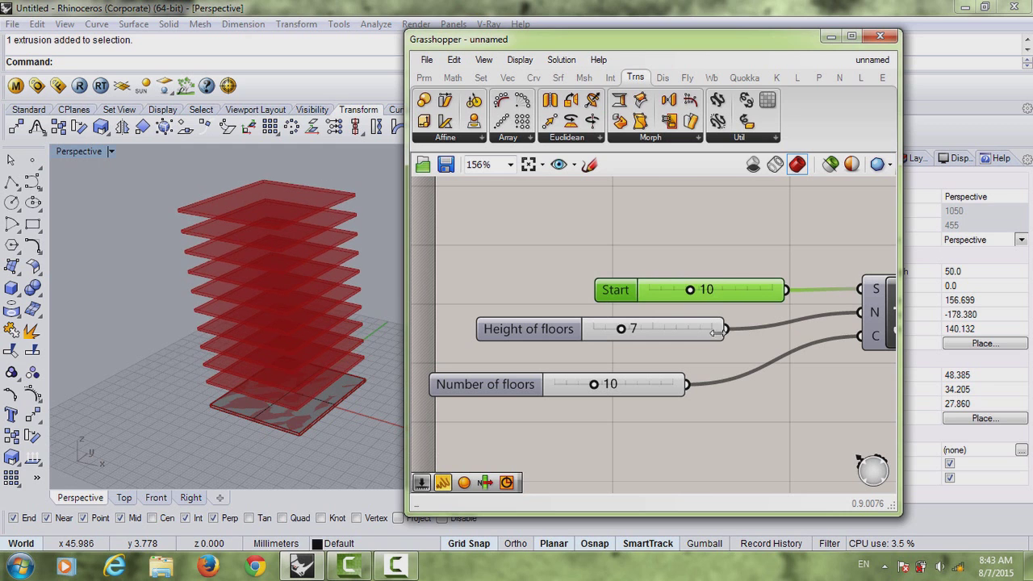
# Step: Shift the Move component slightly closer to the Unit Z component and raise the Geometry parameter on the canvas
pyautogui.moveTo(265, 428); pyautogui.dragTo(247, 408, button='right')
pyautogui.moveTo(804, 413); pyautogui.dragTo(672, 397, button='right')
pyautogui.scroll(-2, 724, 380)
pyautogui.moveTo(815, 342); pyautogui.dragTo(683, 344, button='right')
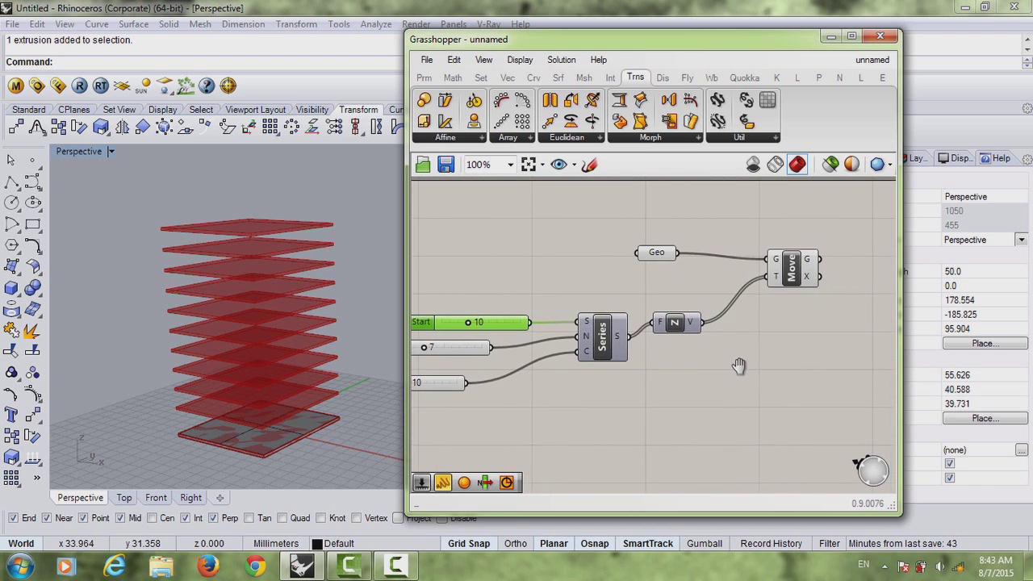
pyautogui.moveTo(739, 366); pyautogui.dragTo(761, 397, button='right')
pyautogui.moveTo(275, 349); pyautogui.dragTo(319, 352, button='right')
pyautogui.moveTo(802, 351); pyautogui.dragTo(779, 327, button='right')
pyautogui.moveTo(790, 278); pyautogui.dragTo(764, 268)
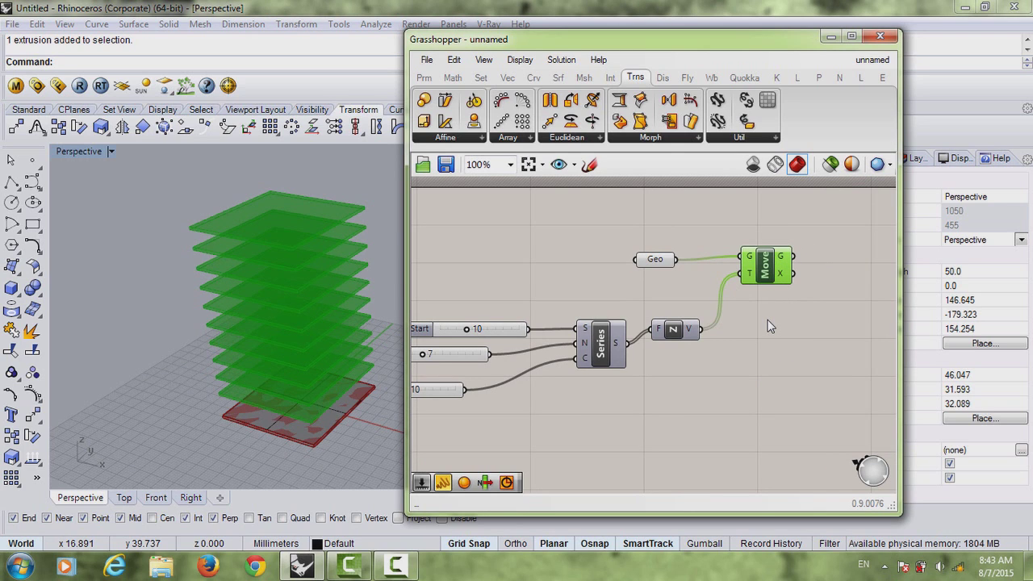
pyautogui.moveTo(658, 261); pyautogui.dragTo(660, 242)
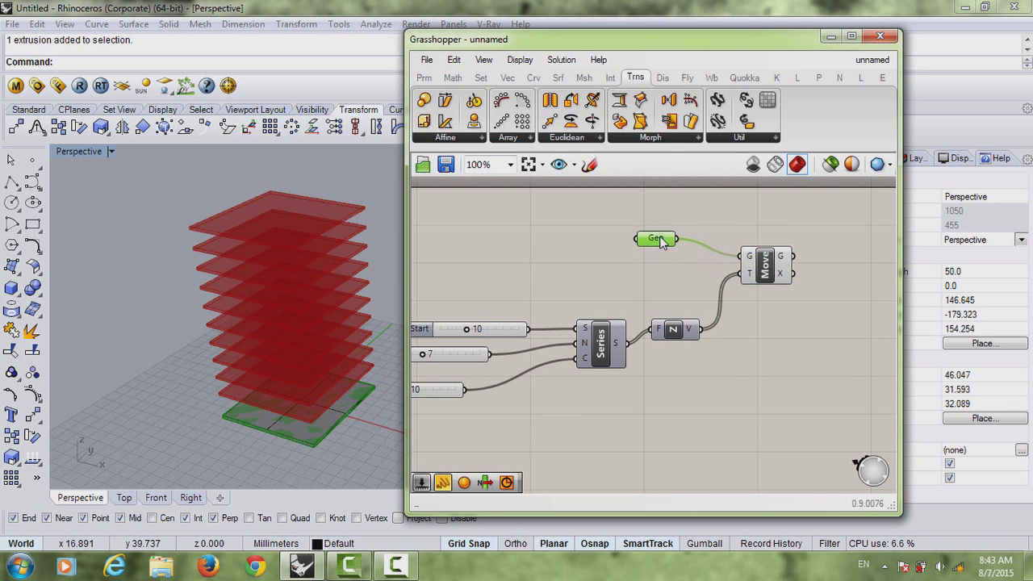
pyautogui.moveTo(782, 274); pyautogui.dragTo(775, 273)
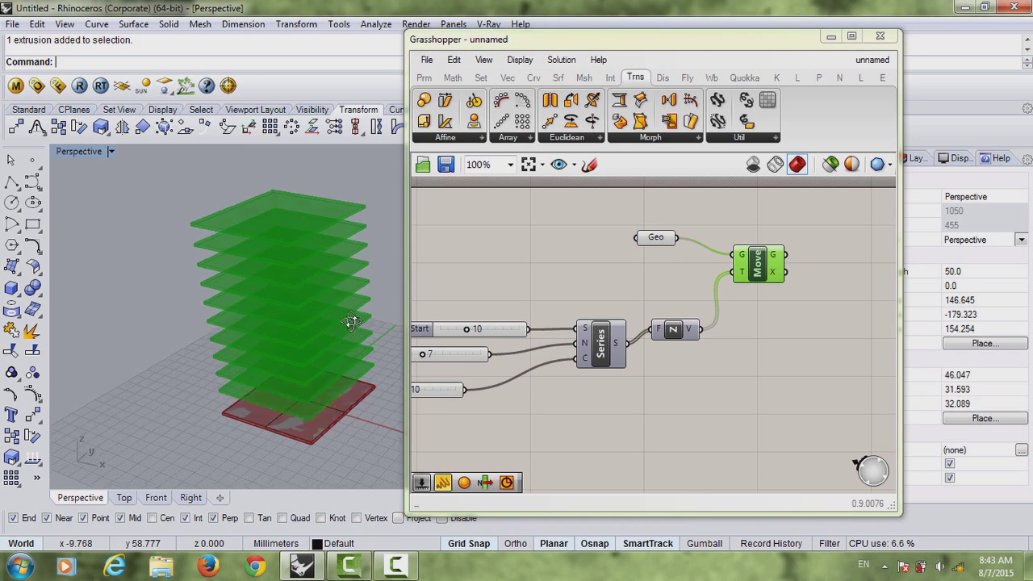
# Step: Add a Rotate Axis component beside the Move component and connect Move's geometry output to its geometry input
pyautogui.scroll(4, 338, 379)
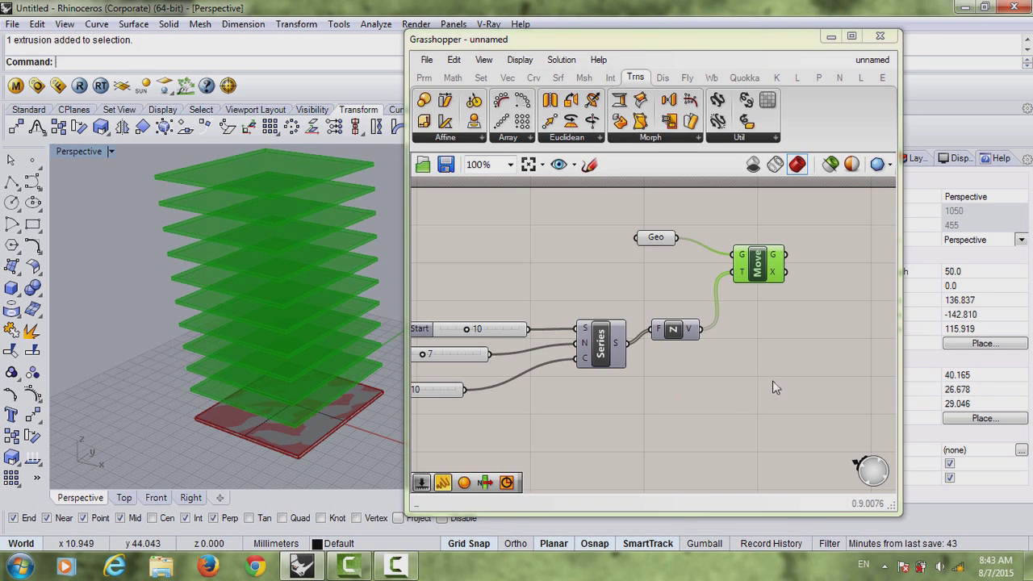
pyautogui.moveTo(773, 380); pyautogui.dragTo(778, 375, button='right')
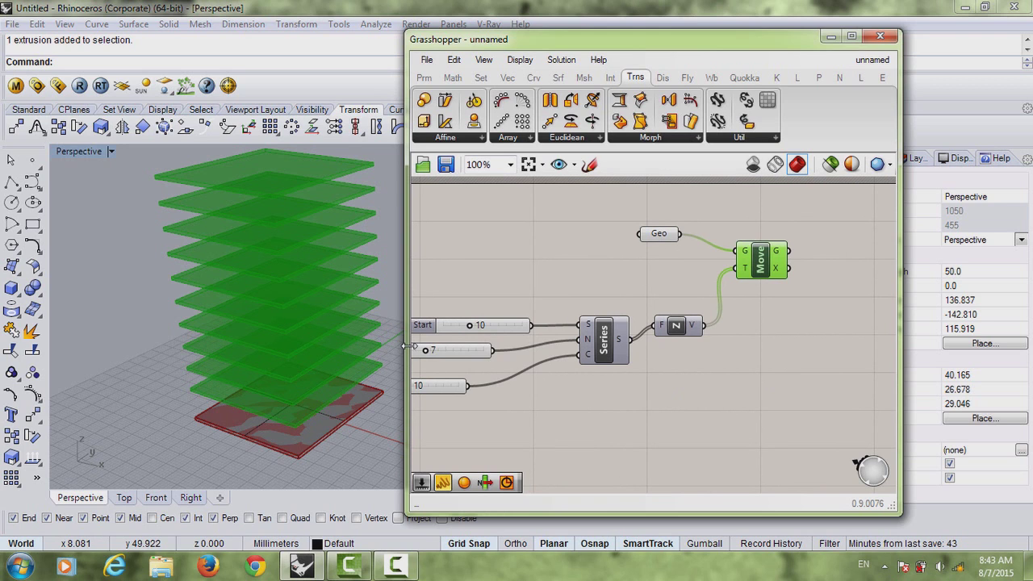
pyautogui.moveTo(747, 360); pyautogui.dragTo(631, 355, button='right')
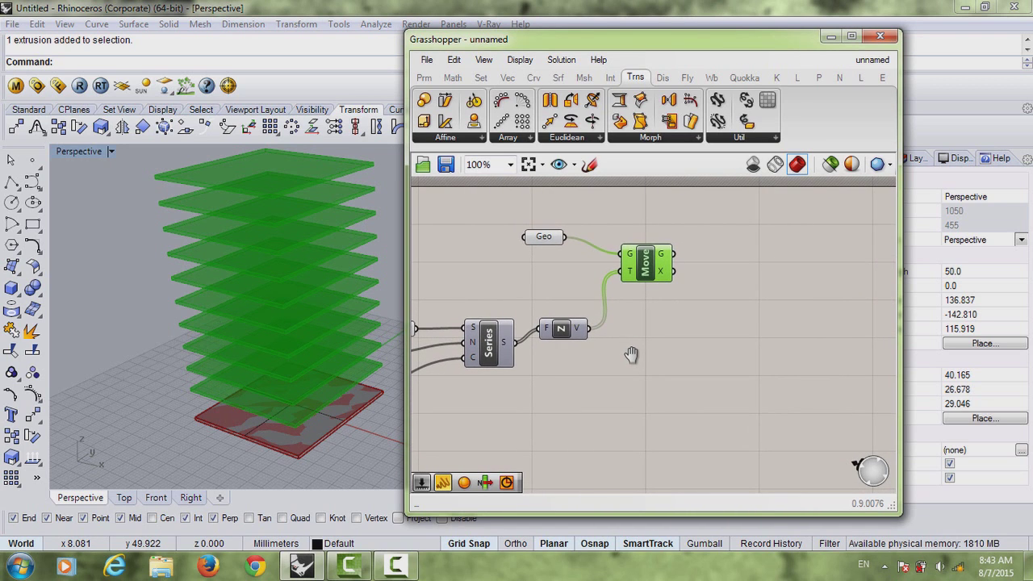
pyautogui.doubleClick(756, 373)
pyautogui.write('ro')
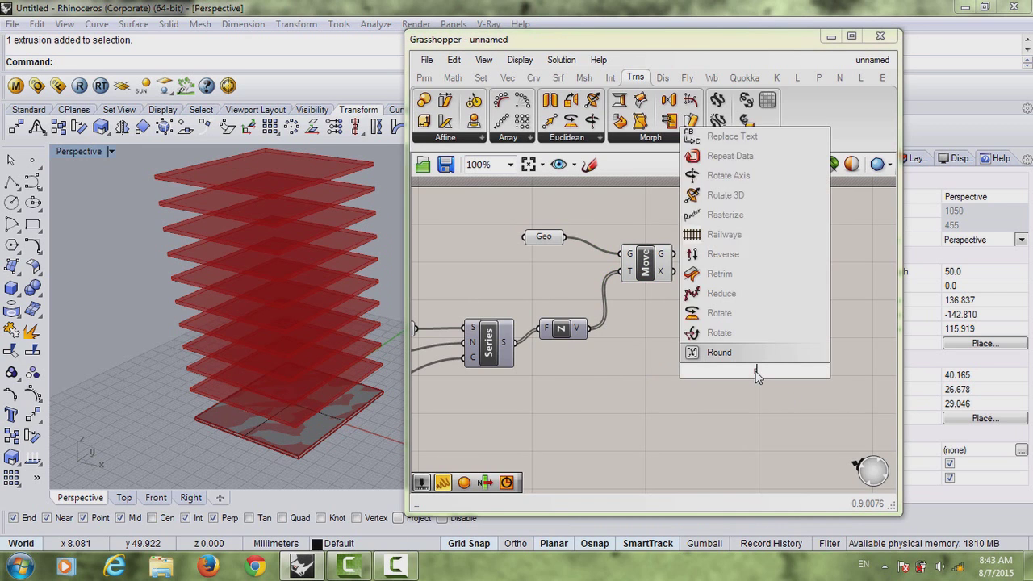
pyautogui.write('ta')
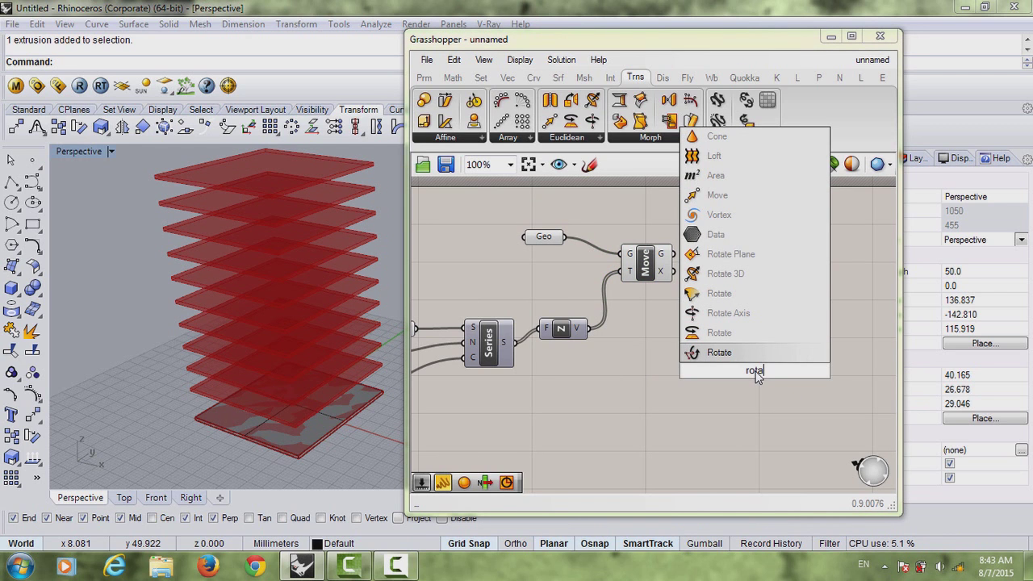
pyautogui.click(740, 313)
pyautogui.moveTo(754, 372); pyautogui.dragTo(766, 348)
pyautogui.moveTo(675, 254); pyautogui.dragTo(791, 317)
# Step: Examine the rotated slabs in the Perspective, Front and Right views, and check the Rotate Axis component's angle and axis inputs
pyautogui.moveTo(283, 340); pyautogui.dragTo(212, 381, button='right')
pyautogui.moveTo(273, 383); pyautogui.dragTo(387, 278, button='right')
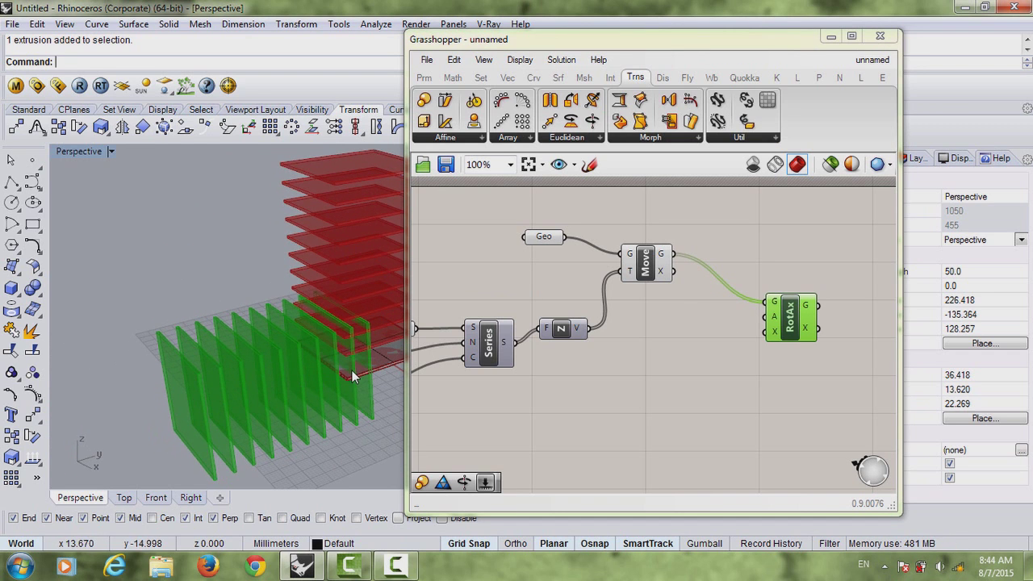
pyautogui.moveTo(802, 337); pyautogui.dragTo(813, 333, button='right')
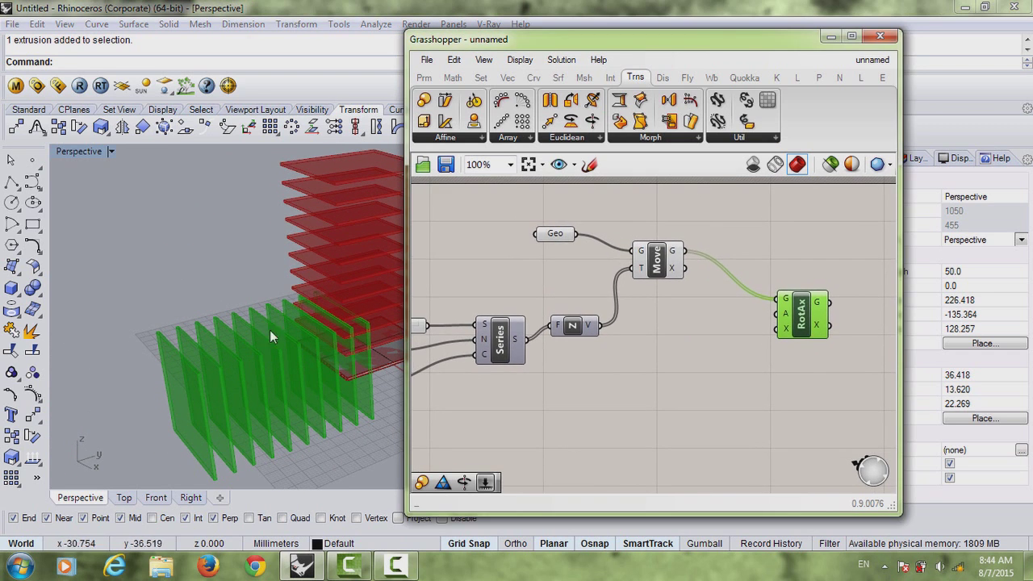
pyautogui.moveTo(717, 318); pyautogui.dragTo(741, 323, button='right')
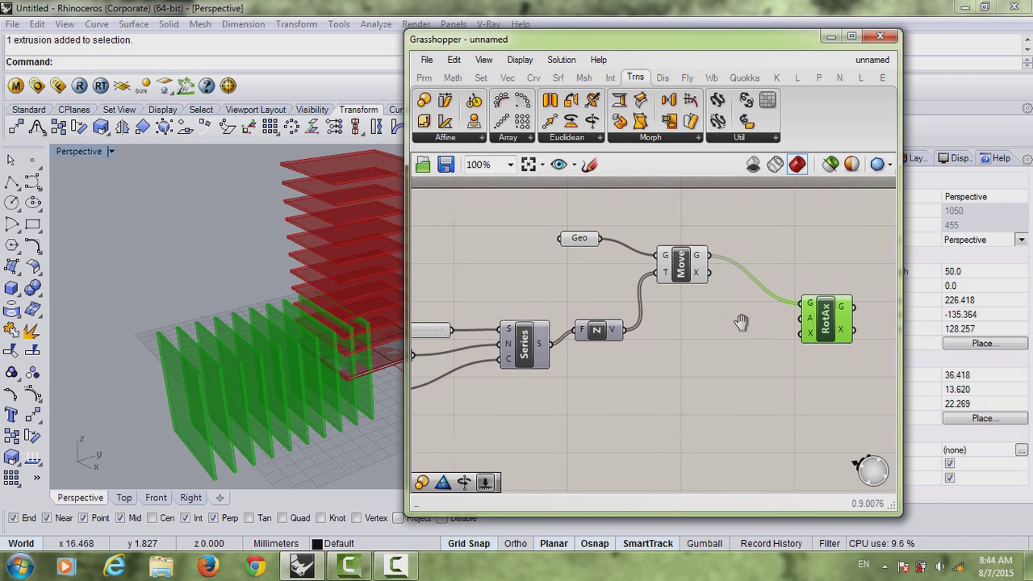
pyautogui.moveTo(823, 309); pyautogui.dragTo(822, 310, button='right')
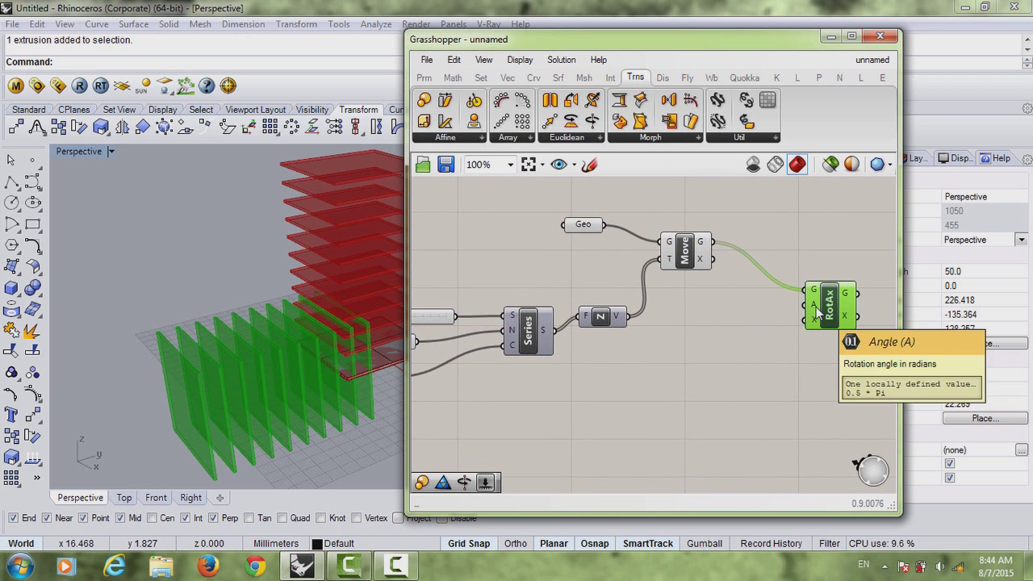
pyautogui.moveTo(817, 323)
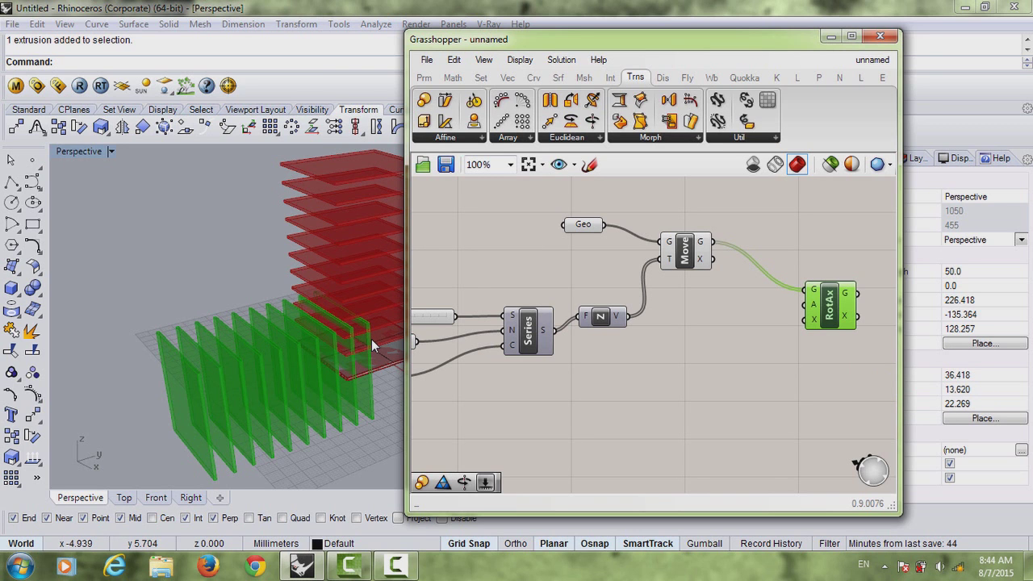
pyautogui.moveTo(371, 339); pyautogui.dragTo(339, 346, button='right')
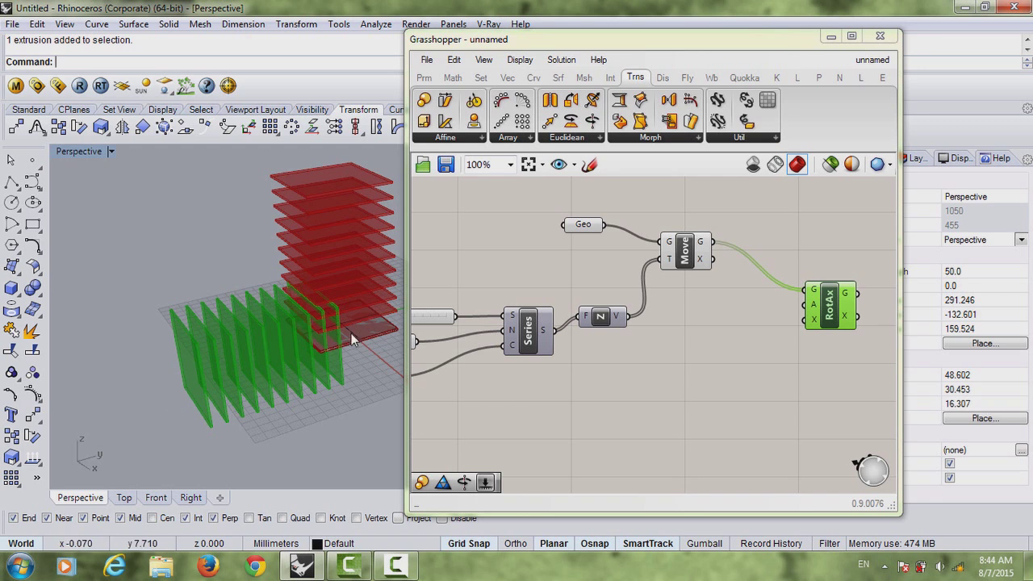
pyautogui.click(158, 499)
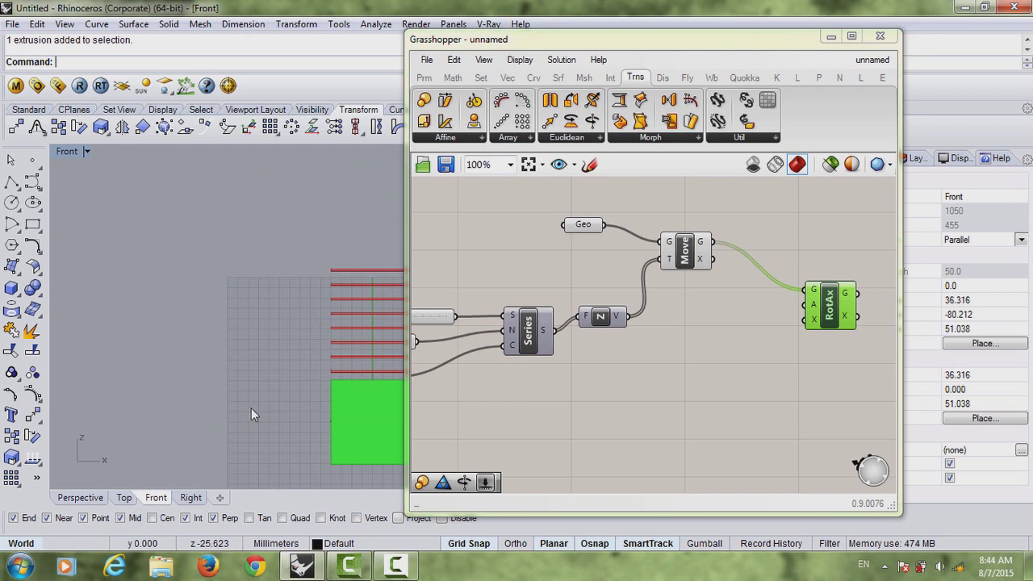
pyautogui.click(191, 500)
pyautogui.scroll(-5, 266, 386)
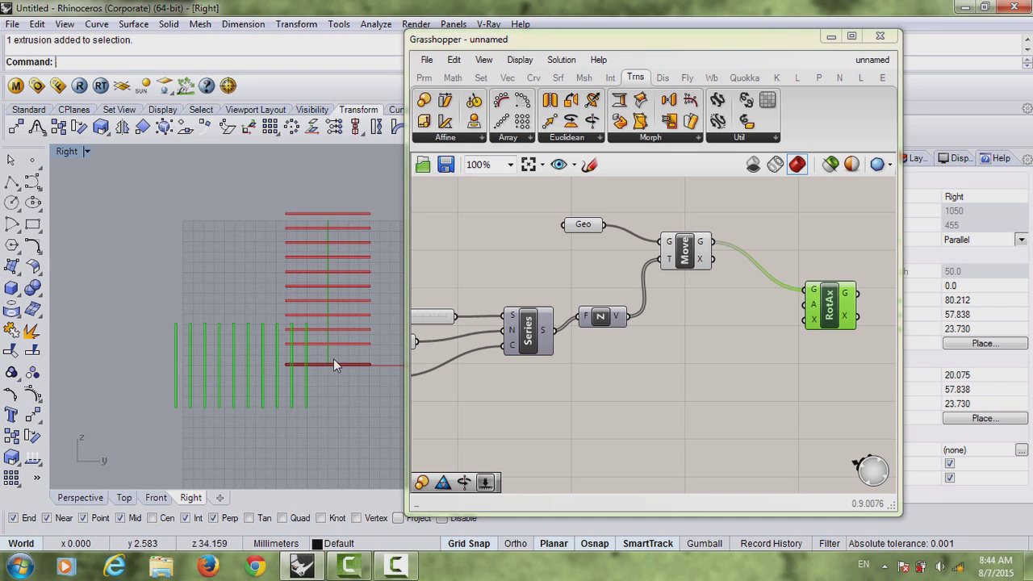
# Step: Set one line as the Rotate Axis component's axis input, starting it at the slab's centre in the Top view
pyautogui.rightClick(813, 320)
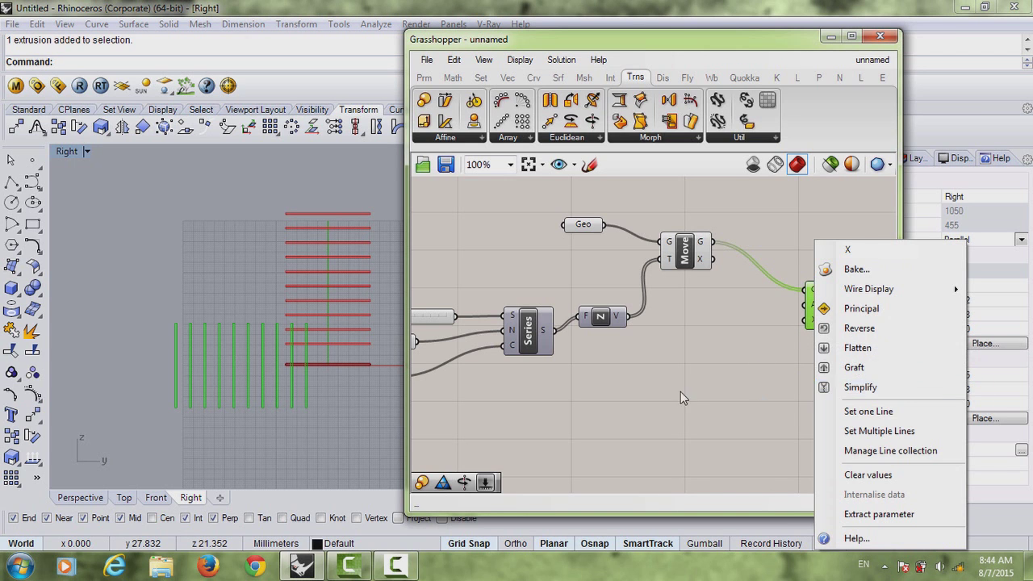
pyautogui.click(680, 394)
pyautogui.rightClick(816, 321)
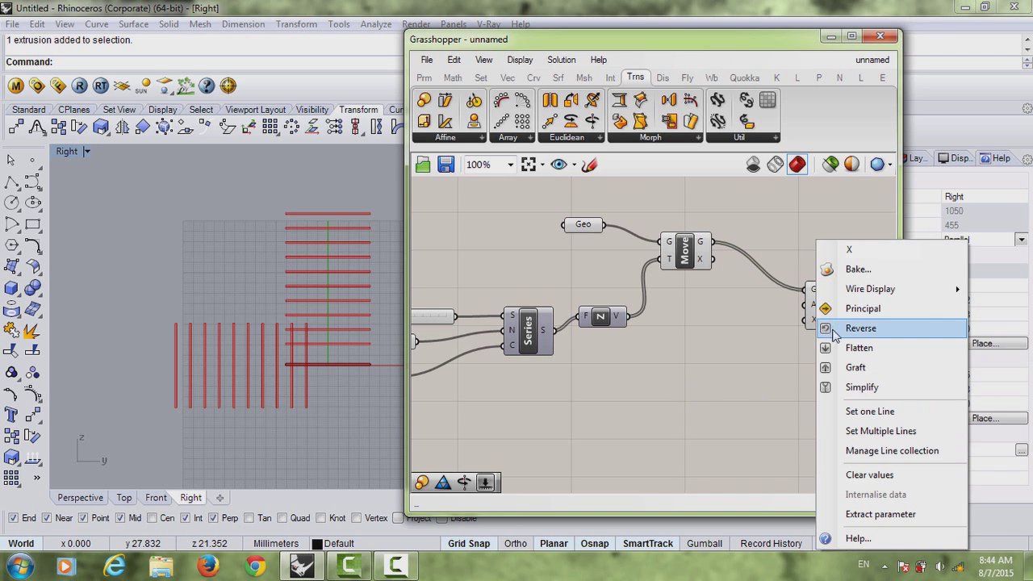
pyautogui.click(847, 406)
pyautogui.click(123, 497)
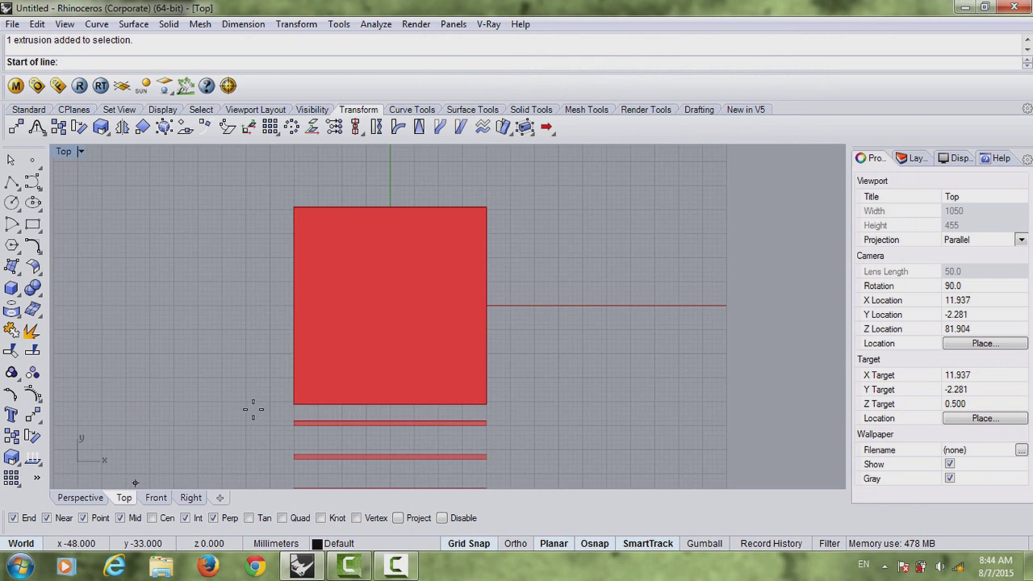
pyautogui.scroll(-3, 270, 406)
pyautogui.scroll(2, 345, 376)
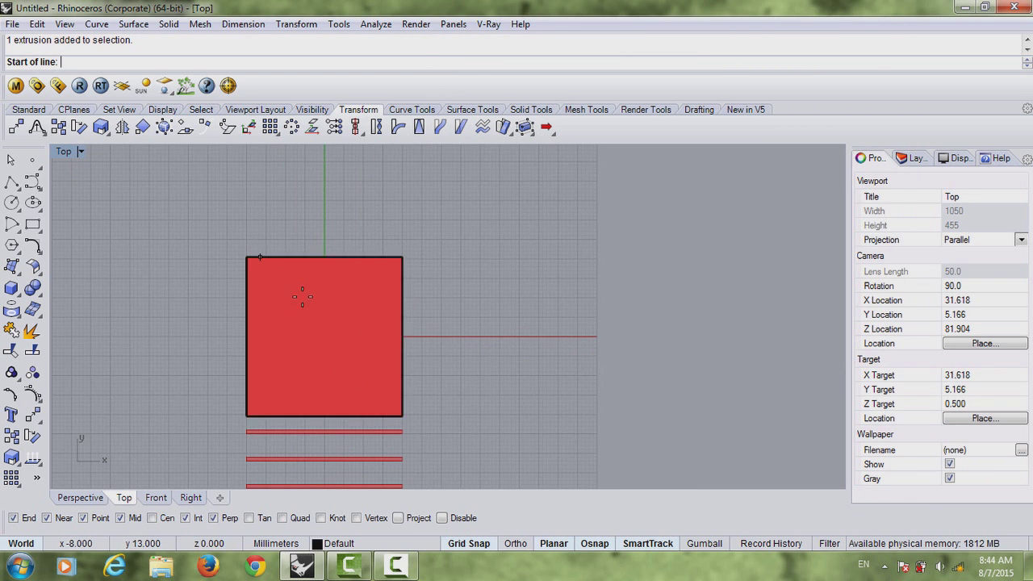
pyautogui.click(324, 336)
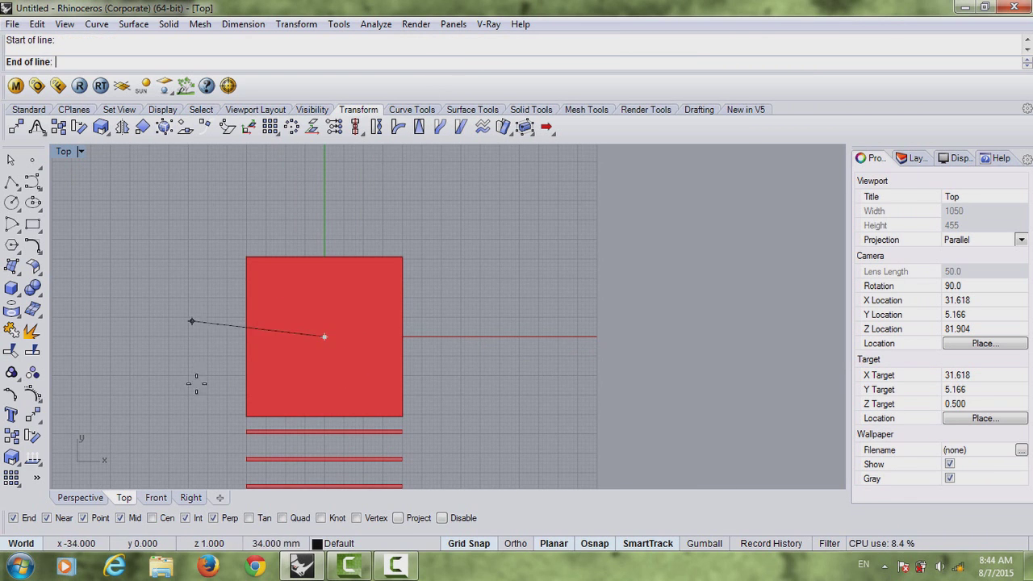
# Step: End the axis line vertically above its start point in the Front view, at a height of about z 92
pyautogui.click(156, 497)
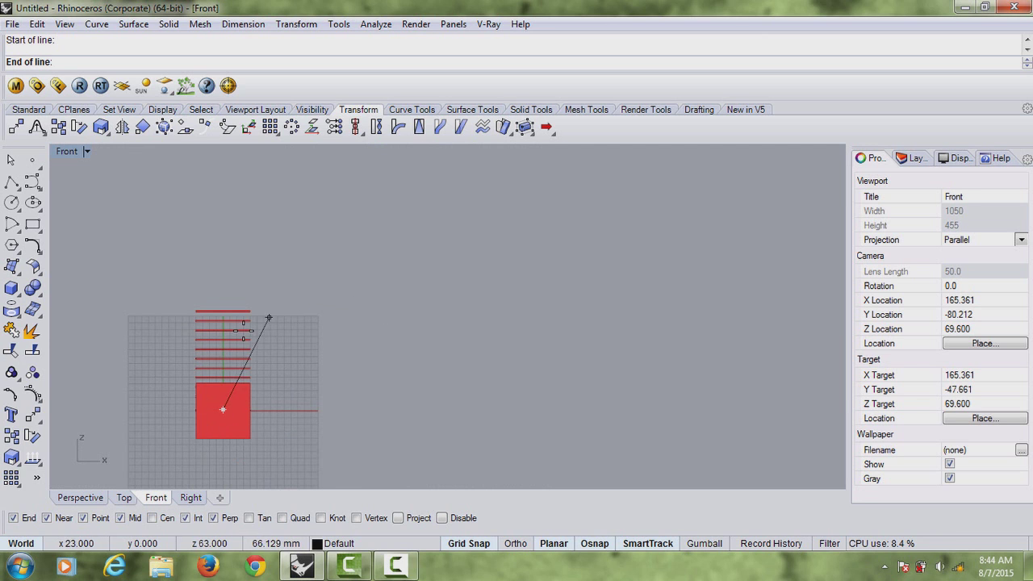
pyautogui.press('F8')
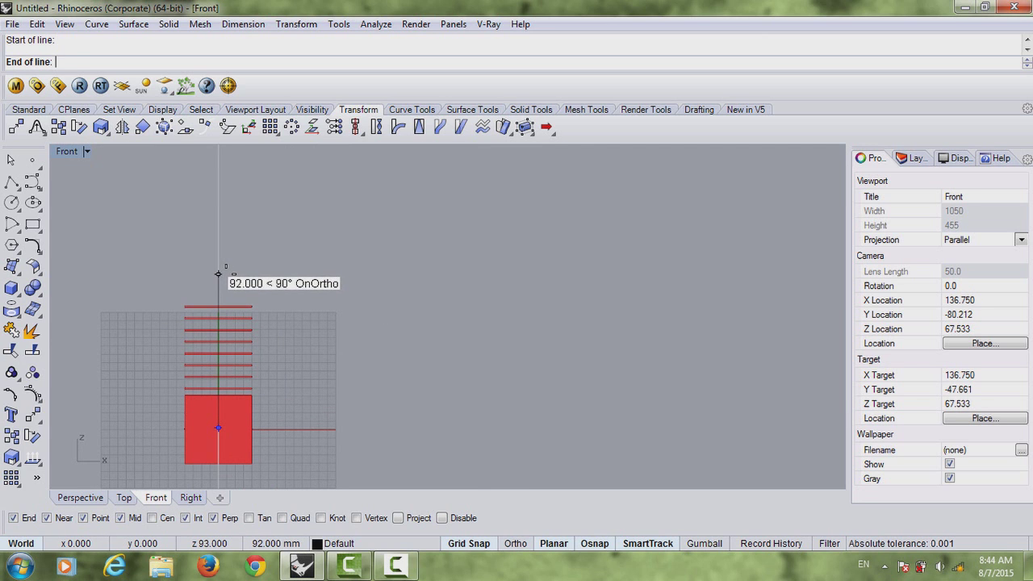
pyautogui.press('F8')
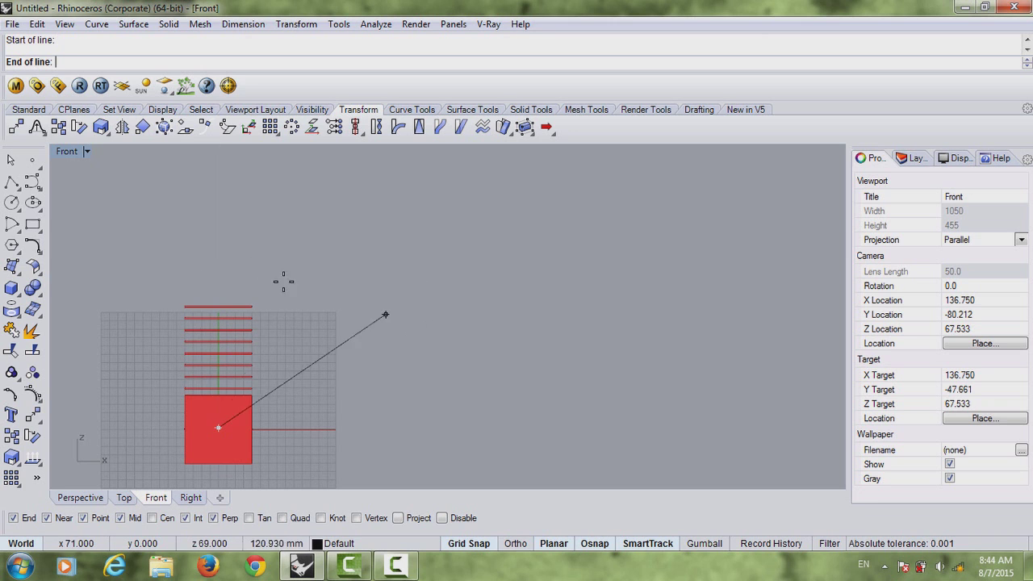
pyautogui.press('F8')
pyautogui.click(217, 276)
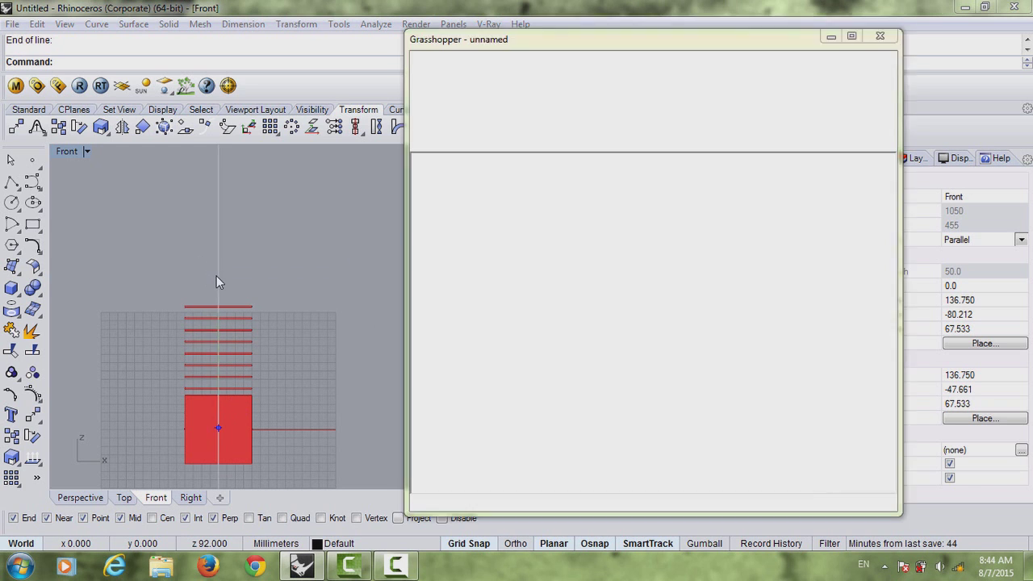
# Step: Hide the preview of the Move component's unrotated slabs and check the stack in the Perspective view
pyautogui.click(76, 497)
pyautogui.moveTo(184, 414); pyautogui.dragTo(292, 368, button='right')
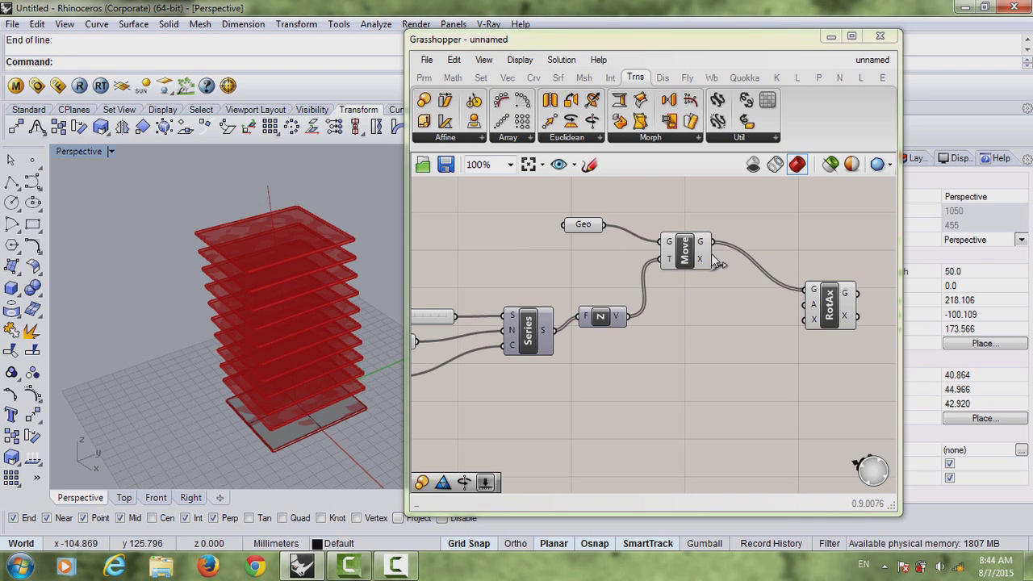
pyautogui.click(688, 251)
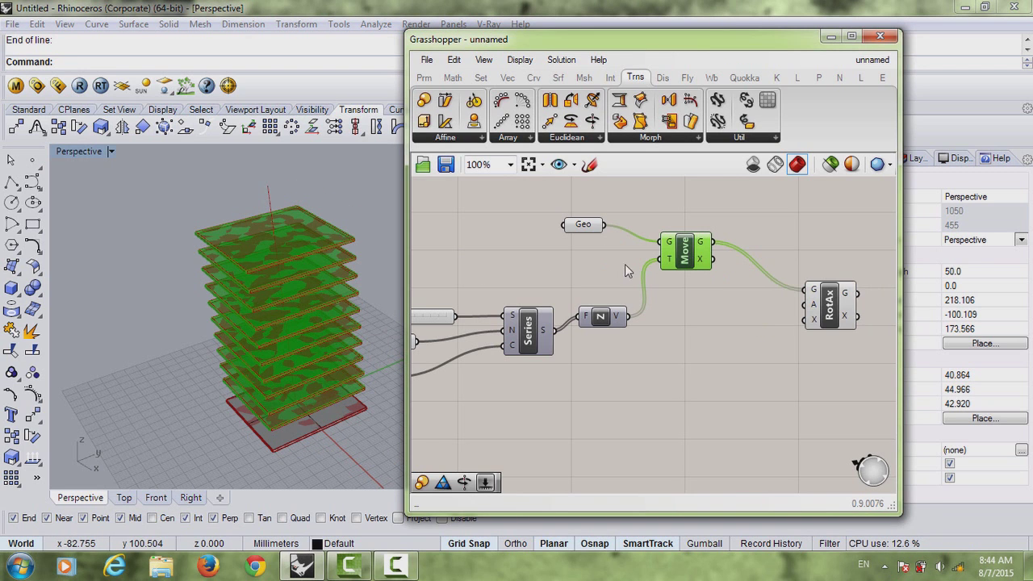
pyautogui.rightClick(675, 256)
pyautogui.click(710, 286)
pyautogui.moveTo(323, 339)
pyautogui.mouseDown(button='right')
pyautogui.moveTo(388, 282)
pyautogui.moveTo(326, 315)
pyautogui.moveTo(310, 311)
pyautogui.moveTo(310, 330)
pyautogui.mouseUp(button='right')
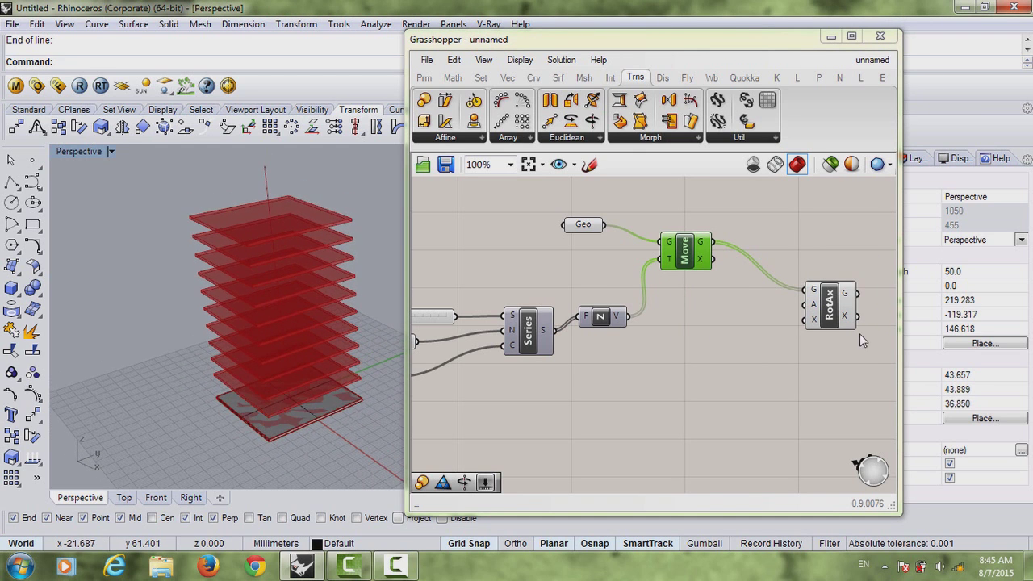
# Step: Duplicate the Series component with its three sliders below the originals and connect the copy's output to Rotate Axis's angle input
pyautogui.click(815, 314)
pyautogui.moveTo(795, 341); pyautogui.dragTo(818, 333, button='right')
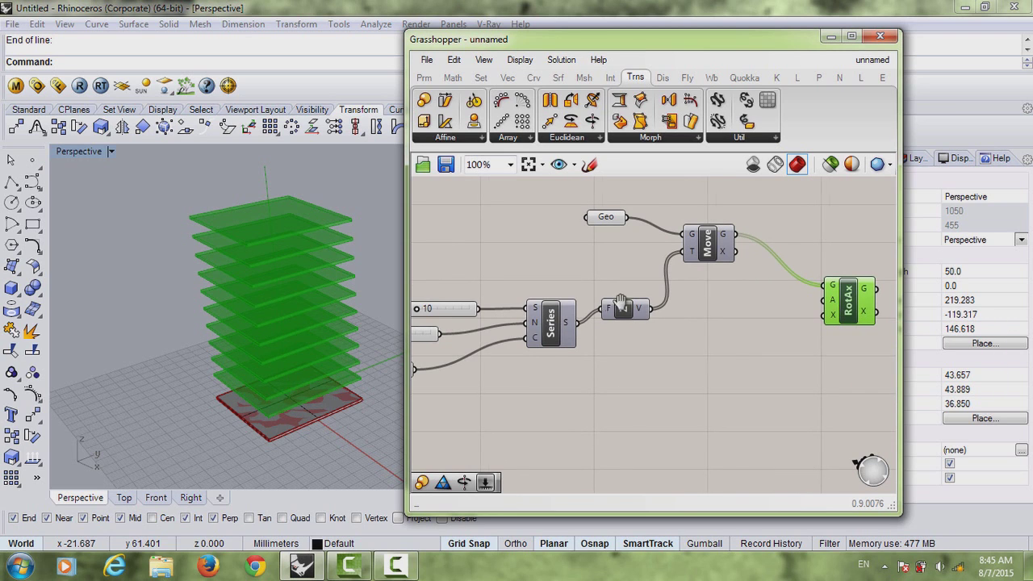
pyautogui.moveTo(618, 315); pyautogui.dragTo(675, 313, button='right')
pyautogui.moveTo(620, 281); pyautogui.dragTo(443, 397)
pyautogui.hotkey('ctrl', 'c')
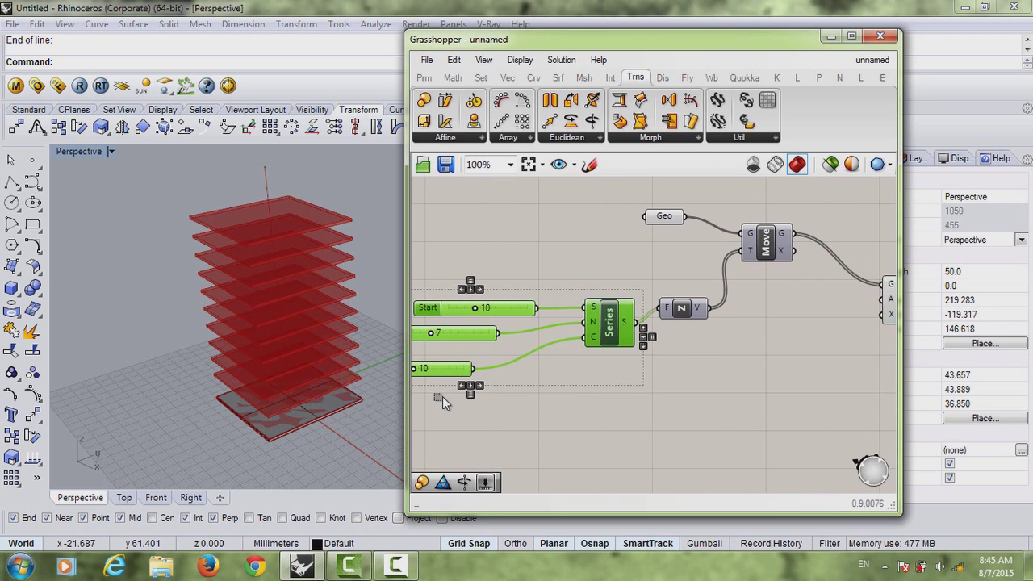
pyautogui.hotkey('ctrl', 'v')
pyautogui.moveTo(630, 340); pyautogui.dragTo(732, 406)
pyautogui.moveTo(756, 401); pyautogui.dragTo(635, 351, button='right')
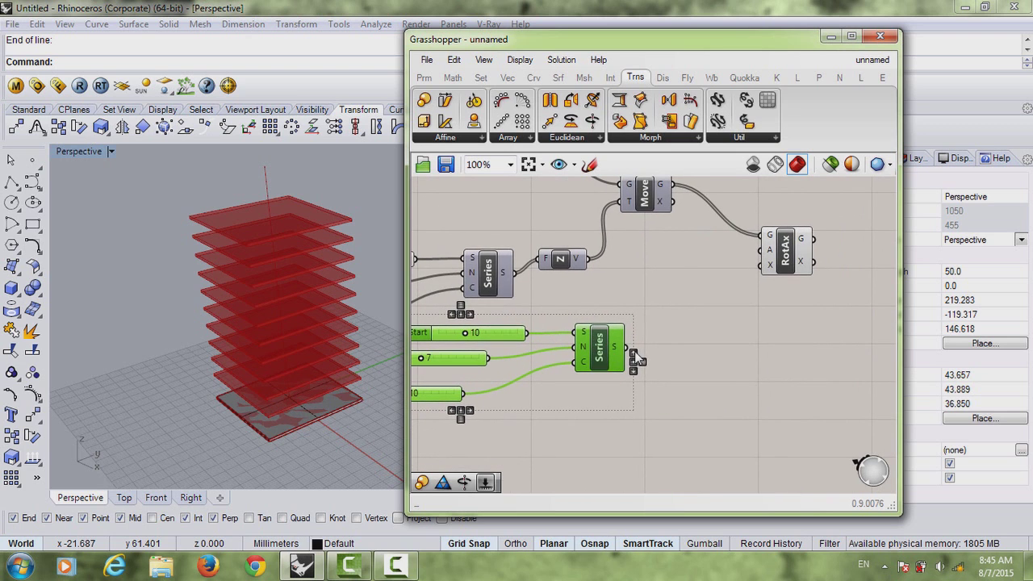
pyautogui.moveTo(634, 347); pyautogui.dragTo(762, 250)
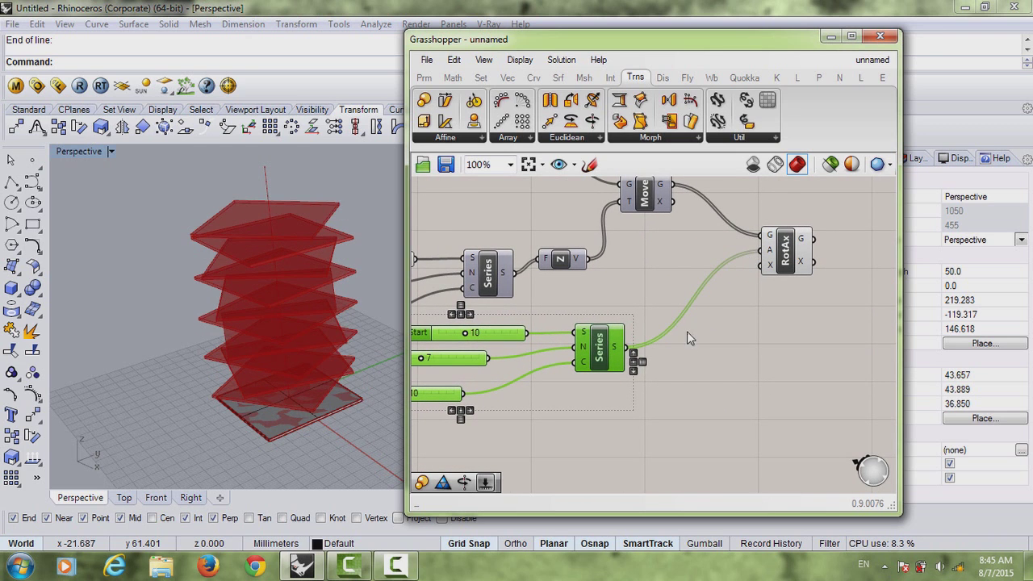
pyautogui.moveTo(301, 349); pyautogui.dragTo(306, 354, button='right')
# Step: Set the copied sliders to 6 for Height of floors, 11 for Start and 9 for Number of floors
pyautogui.moveTo(609, 361); pyautogui.dragTo(707, 354, button='right')
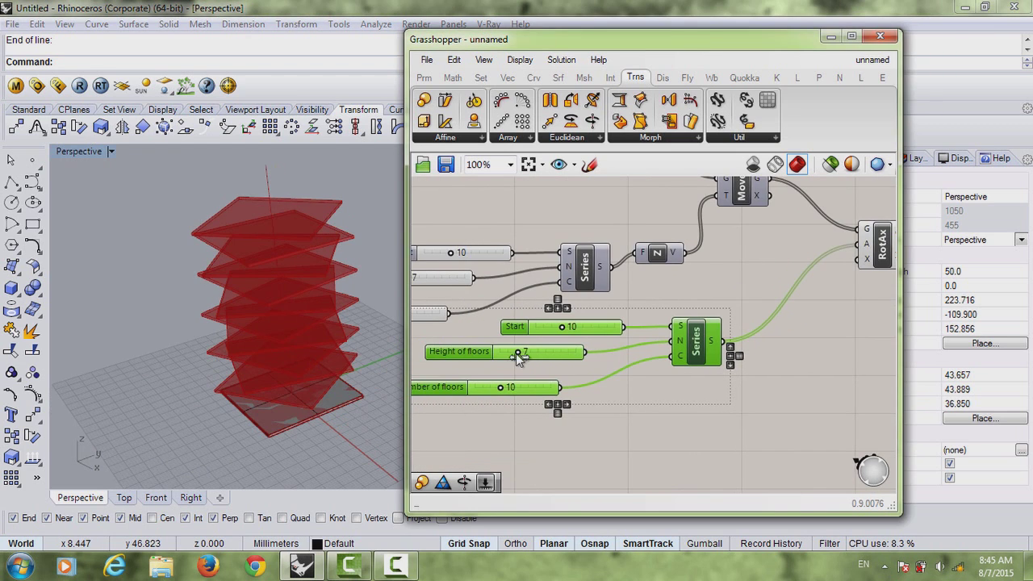
pyautogui.moveTo(516, 352)
pyautogui.mouseDown()
pyautogui.moveTo(527, 352)
pyautogui.moveTo(515, 352)
pyautogui.mouseUp()
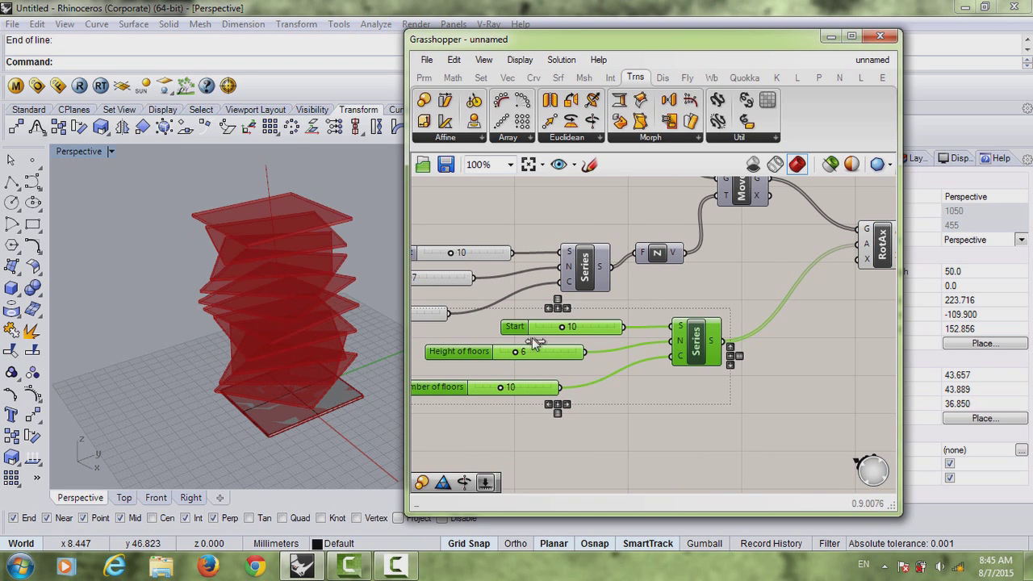
pyautogui.moveTo(565, 330); pyautogui.dragTo(566, 327)
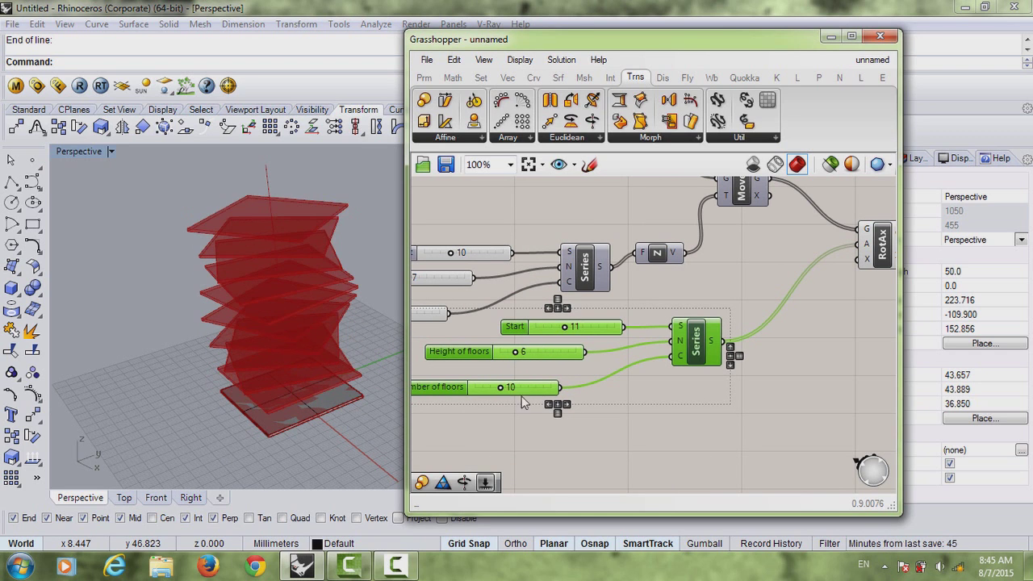
pyautogui.moveTo(502, 390)
pyautogui.mouseDown()
pyautogui.moveTo(538, 389)
pyautogui.moveTo(497, 387)
pyautogui.mouseUp()
pyautogui.click(620, 433)
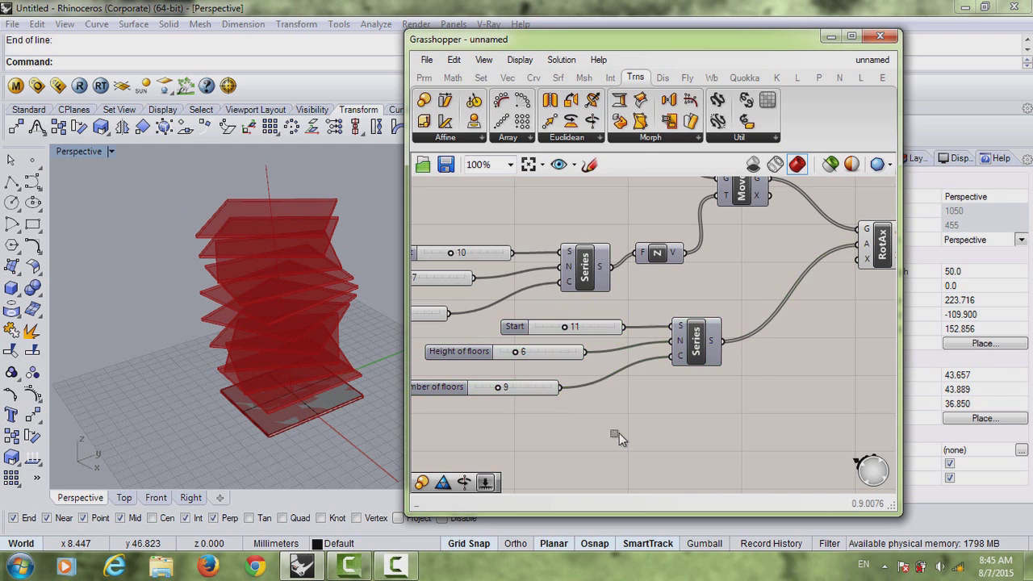
# Step: Shift the copied Series group and the Rotate Axis component farther right on the canvas to space out the definition
pyautogui.scroll(-2, 669, 395)
pyautogui.moveTo(669, 395); pyautogui.dragTo(616, 395, button='right')
pyautogui.moveTo(662, 339); pyautogui.dragTo(538, 415)
pyautogui.moveTo(646, 367); pyautogui.dragTo(680, 381)
pyautogui.click(815, 336)
pyautogui.moveTo(768, 301); pyautogui.dragTo(805, 301)
pyautogui.click(753, 348)
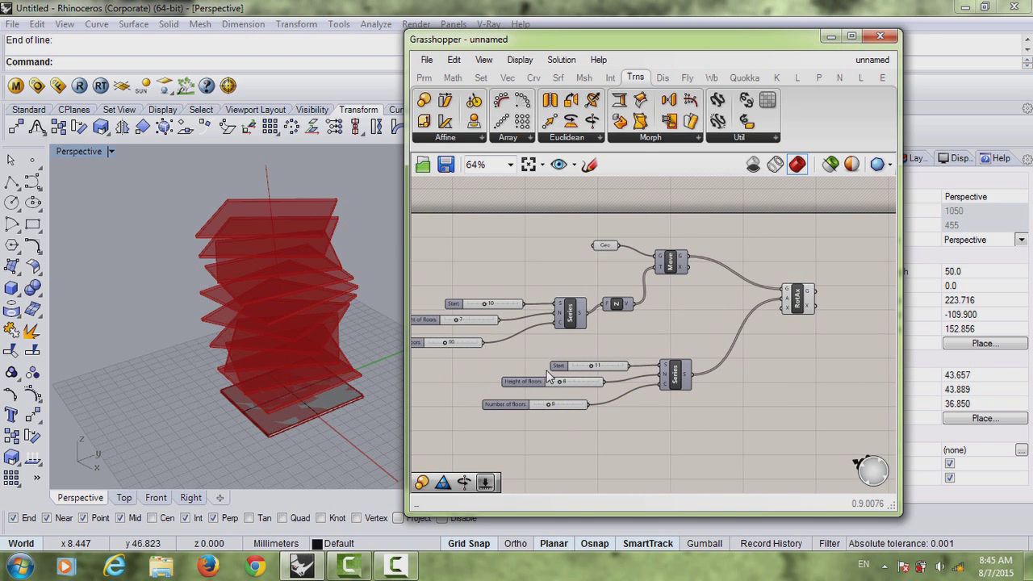
# Step: Set the copied Number of floors slider feeding the rotation Series to 5
pyautogui.moveTo(331, 328)
pyautogui.mouseDown(button='right')
pyautogui.moveTo(329, 393)
pyautogui.moveTo(330, 299)
pyautogui.moveTo(331, 367)
pyautogui.moveTo(311, 304)
pyautogui.moveTo(341, 327)
pyautogui.mouseUp(button='right')
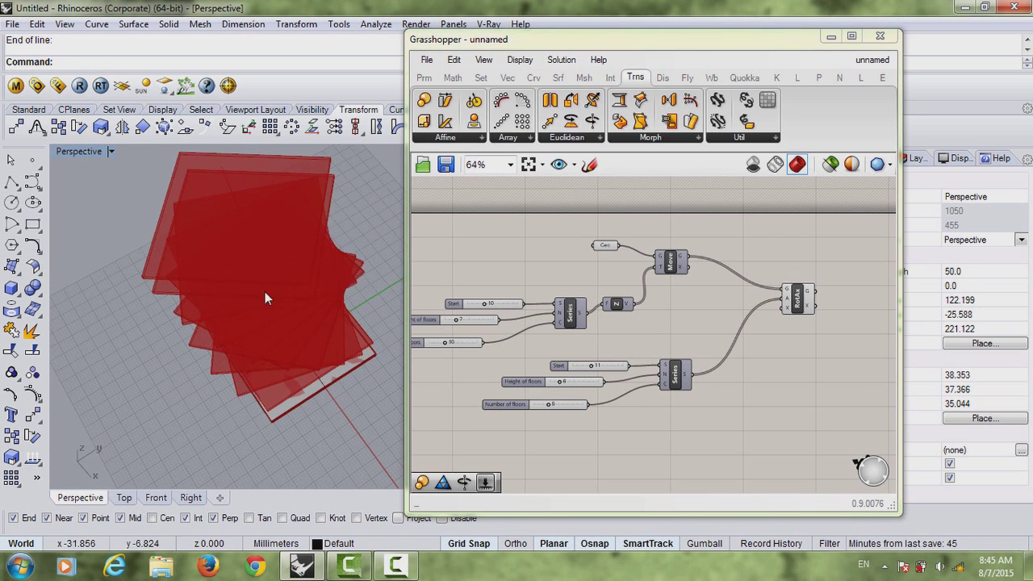
pyautogui.moveTo(267, 296); pyautogui.dragTo(270, 386, button='right')
pyautogui.scroll(2, 300, 295)
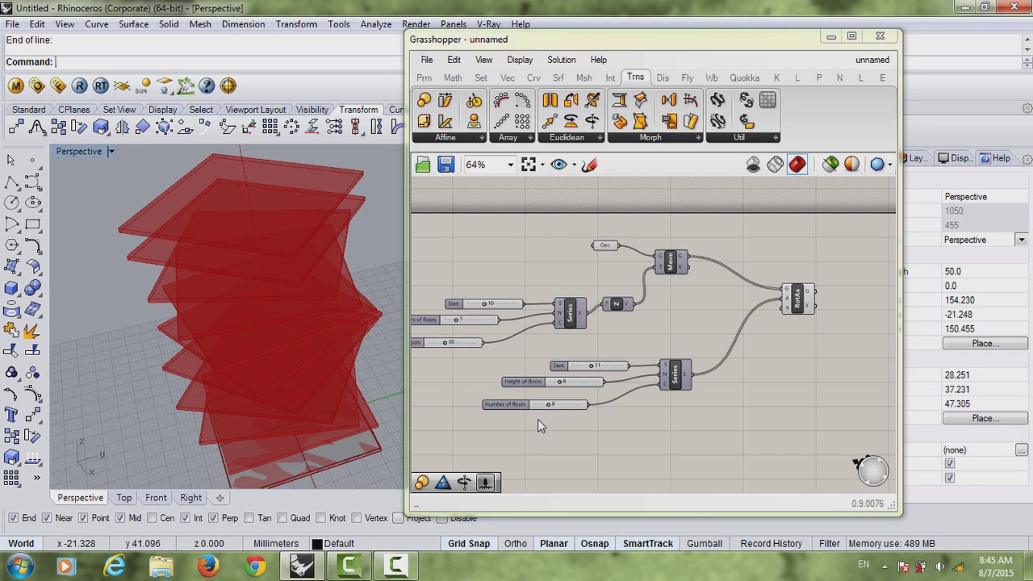
pyautogui.moveTo(537, 419); pyautogui.dragTo(581, 390, button='right')
pyautogui.moveTo(316, 365); pyautogui.dragTo(385, 326, button='right')
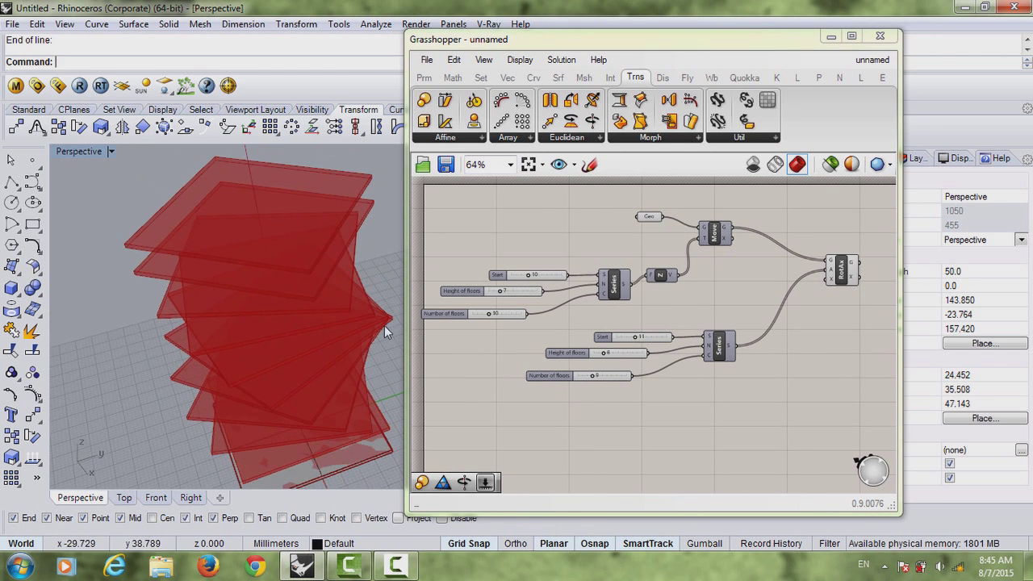
pyautogui.click(601, 362)
pyautogui.scroll(3, 606, 370)
pyautogui.moveTo(621, 376); pyautogui.dragTo(611, 377)
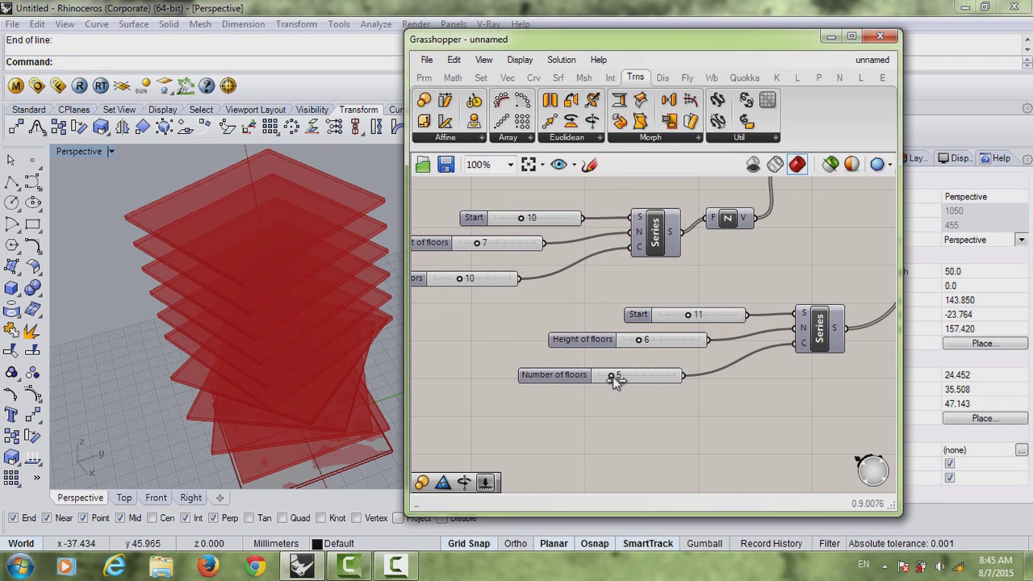
# Step: Move the Rotate Axis component slightly lower on the canvas
pyautogui.moveTo(371, 383); pyautogui.dragTo(290, 323, button='right')
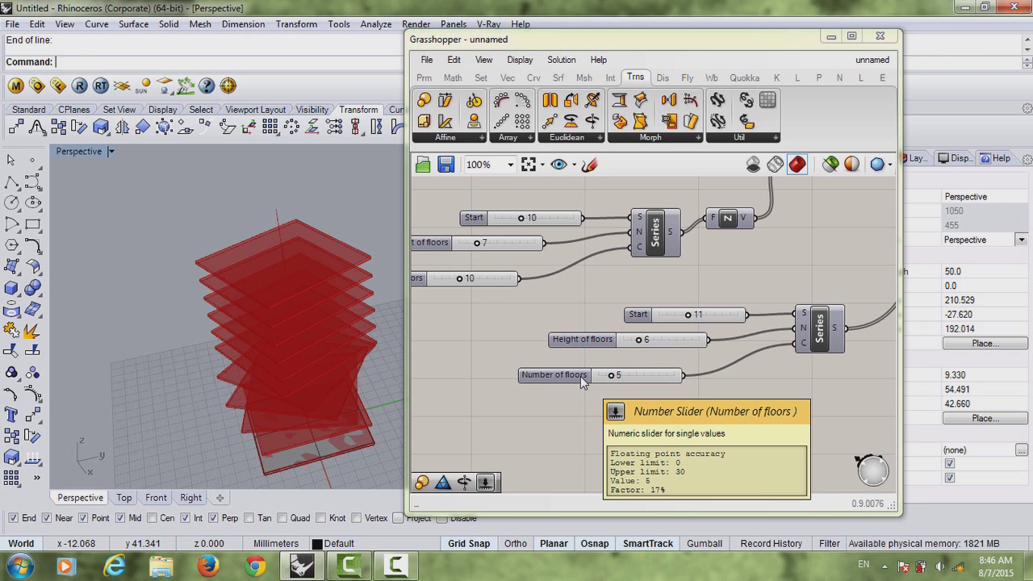
pyautogui.moveTo(763, 378); pyautogui.dragTo(569, 400, button='right')
pyautogui.scroll(-1, 646, 378)
pyautogui.moveTo(761, 278); pyautogui.dragTo(738, 314, button='right')
pyautogui.moveTo(750, 301); pyautogui.dragTo(743, 322)
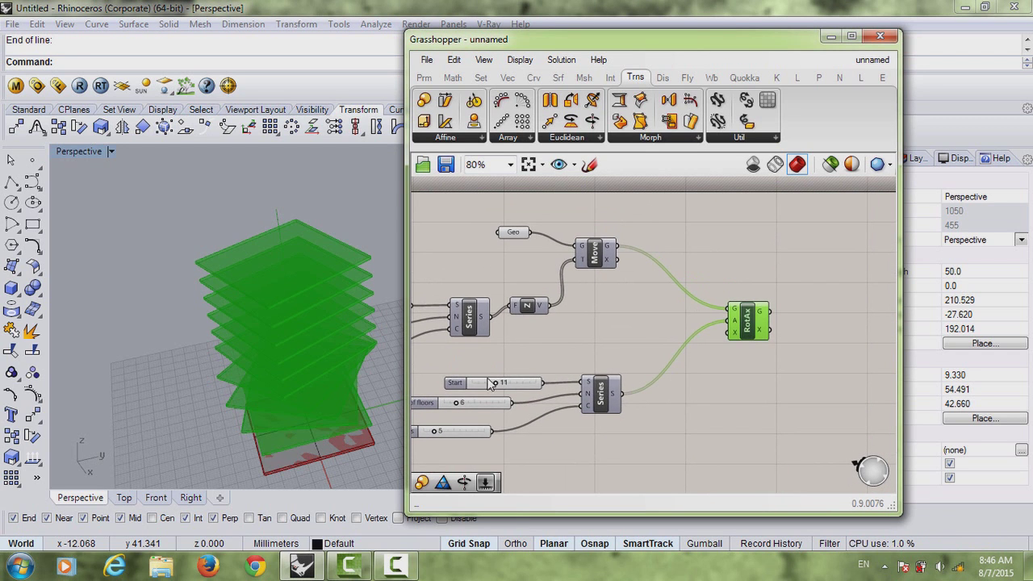
# Step: Examine the twisted floor stack from several angles in the Perspective view, together with the Rotate Axis definition
pyautogui.moveTo(223, 364); pyautogui.dragTo(345, 395, button='right')
pyautogui.moveTo(601, 393); pyautogui.dragTo(632, 374, button='right')
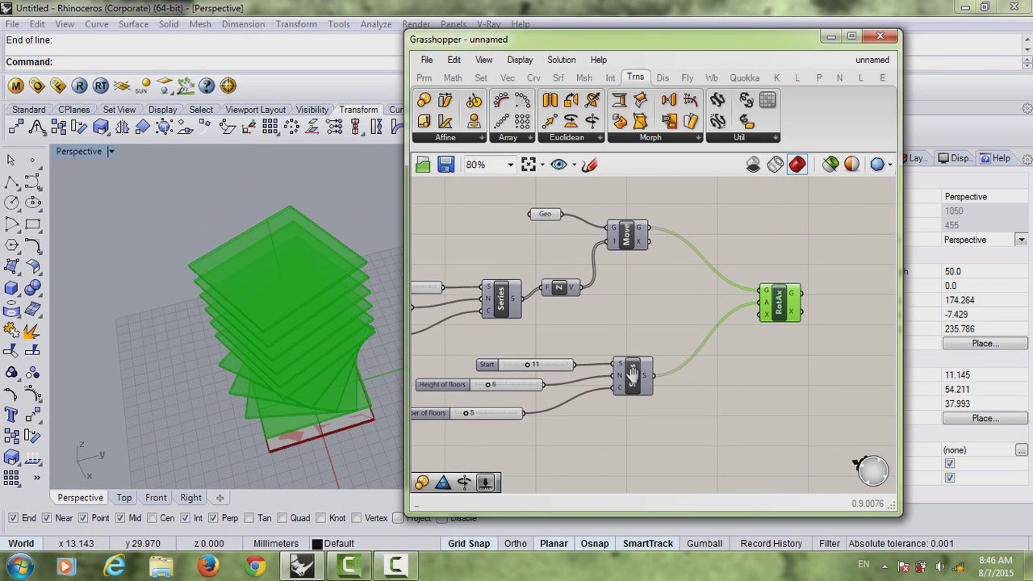
pyautogui.moveTo(302, 290); pyautogui.dragTo(347, 321, button='right')
pyautogui.moveTo(705, 362); pyautogui.dragTo(658, 343, button='right')
pyautogui.moveTo(276, 369); pyautogui.dragTo(274, 367, button='right')
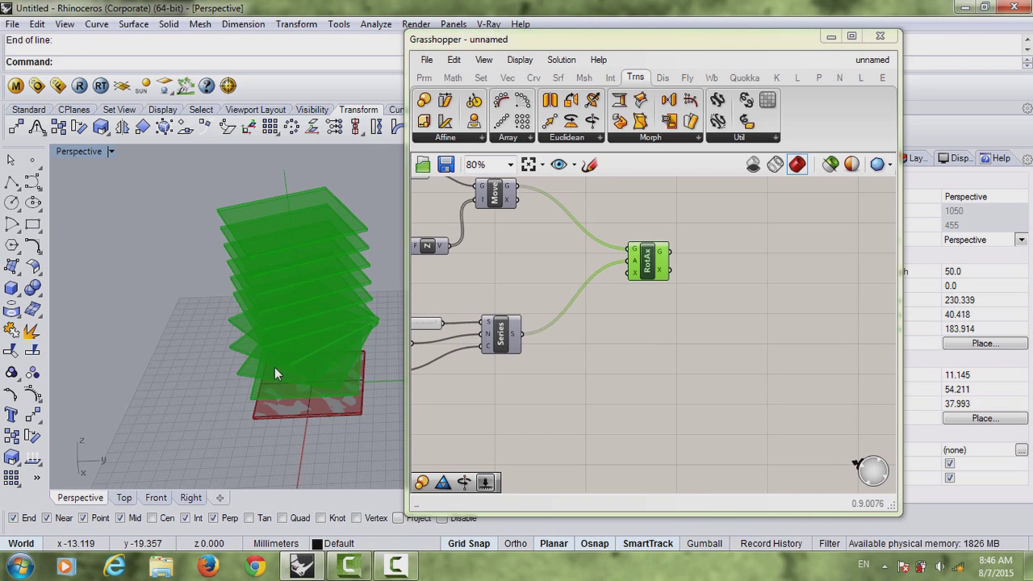
pyautogui.keyDown('shift'); pyautogui.moveTo(323, 339); pyautogui.dragTo(314, 353, button='right'); pyautogui.keyUp('shift')
pyautogui.moveTo(708, 324); pyautogui.dragTo(692, 331, button='right')
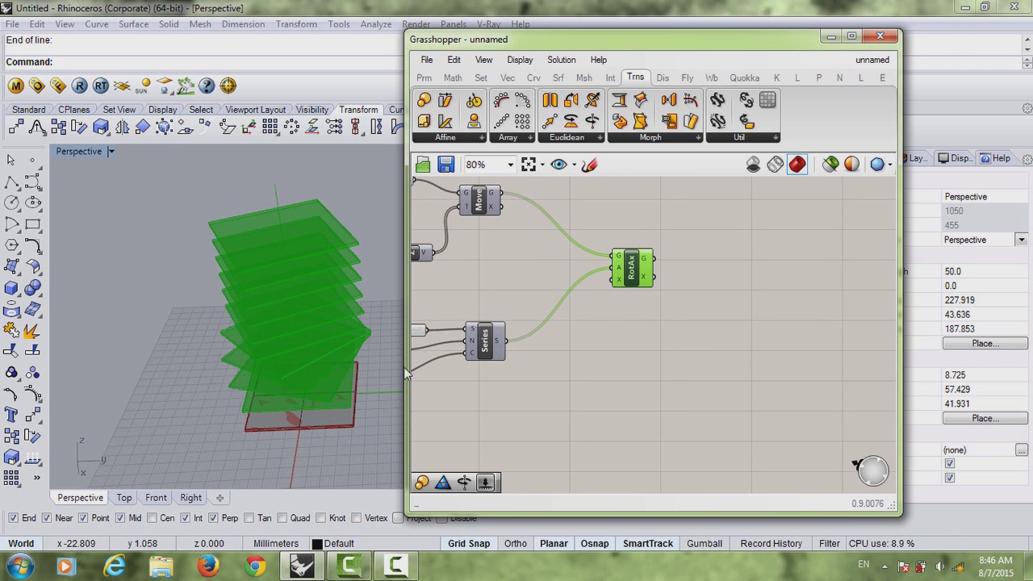
# Step: Add a Scale component beside Rotate Axis and connect Rotate Axis's geometry output to its geometry input
pyautogui.moveTo(708, 367); pyautogui.dragTo(675, 368, button='right')
pyautogui.doubleClick(703, 383)
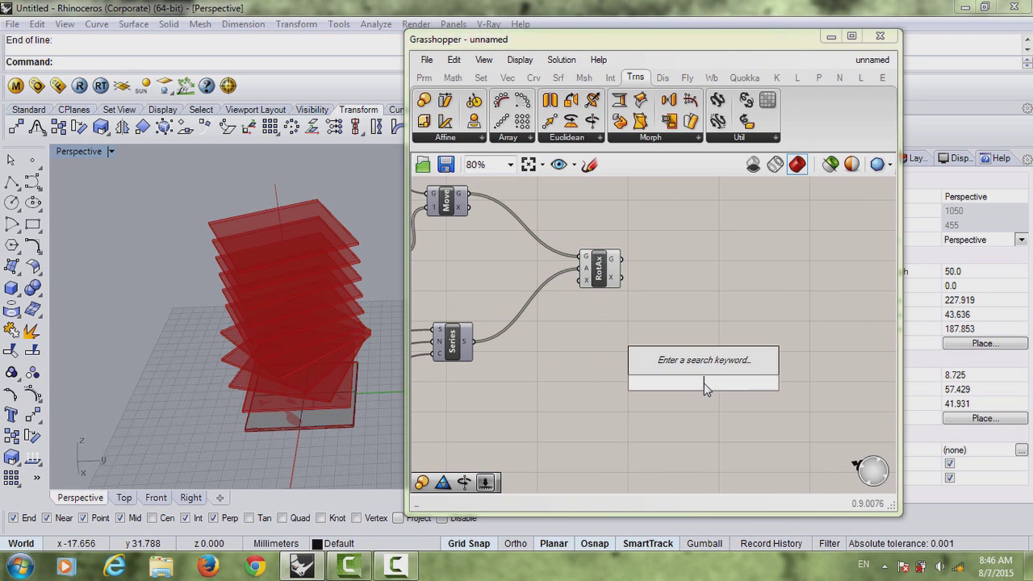
pyautogui.write('scale')
pyautogui.press('Return')
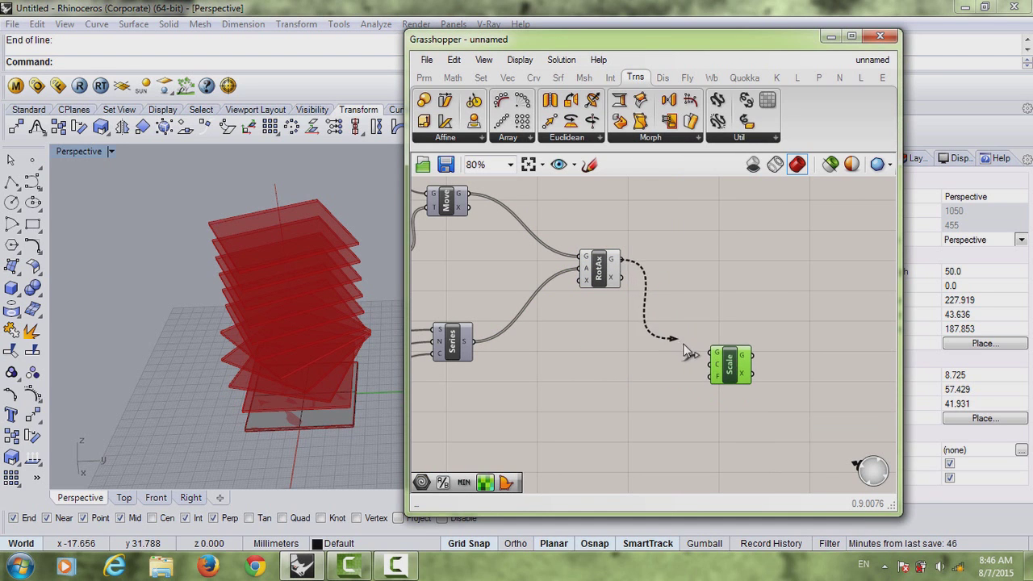
pyautogui.moveTo(684, 352); pyautogui.dragTo(713, 353)
# Step: Compare the scaled floors with the rotated stack in the Perspective view and turn off the Rotate Axis component's preview
pyautogui.scroll(3, 297, 373)
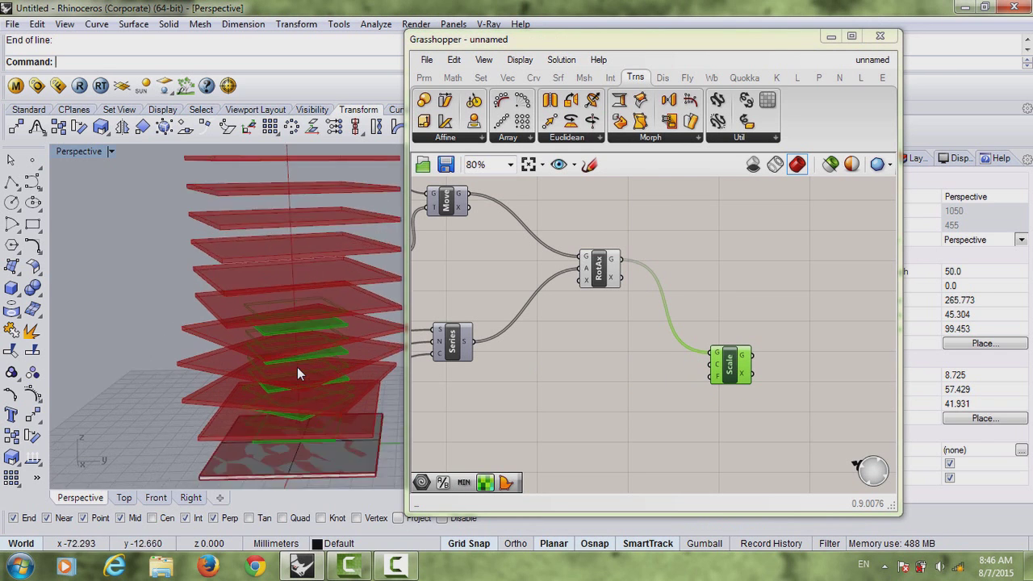
pyautogui.scroll(4, 297, 374)
pyautogui.scroll(-4, 319, 357)
pyautogui.moveTo(493, 378); pyautogui.dragTo(497, 411, button='right')
pyautogui.moveTo(340, 373); pyautogui.dragTo(376, 335, button='right')
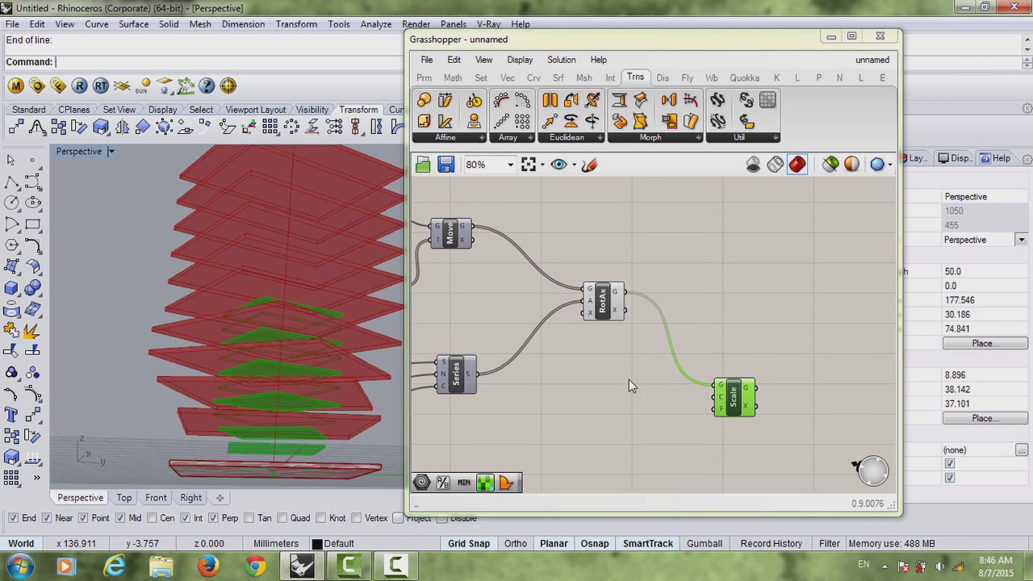
pyautogui.moveTo(629, 386); pyautogui.dragTo(635, 348, button='right')
pyautogui.moveTo(163, 350); pyautogui.dragTo(212, 356, button='right')
pyautogui.click(609, 260)
pyautogui.rightClick(611, 264)
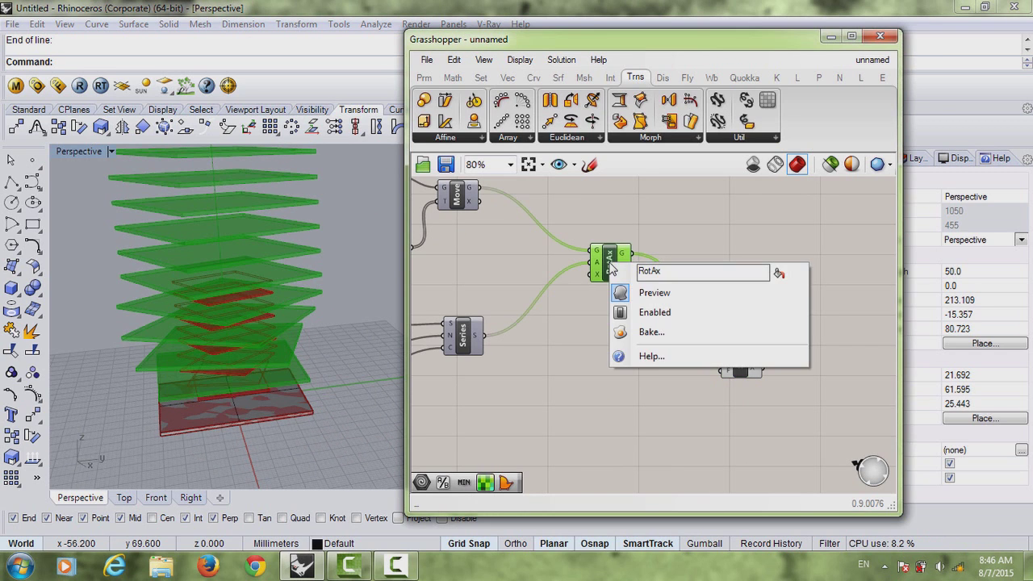
pyautogui.click(654, 293)
# Step: Add a number slider with the value 2 and connect it to the Scale component's factor input
pyautogui.doubleClick(646, 395)
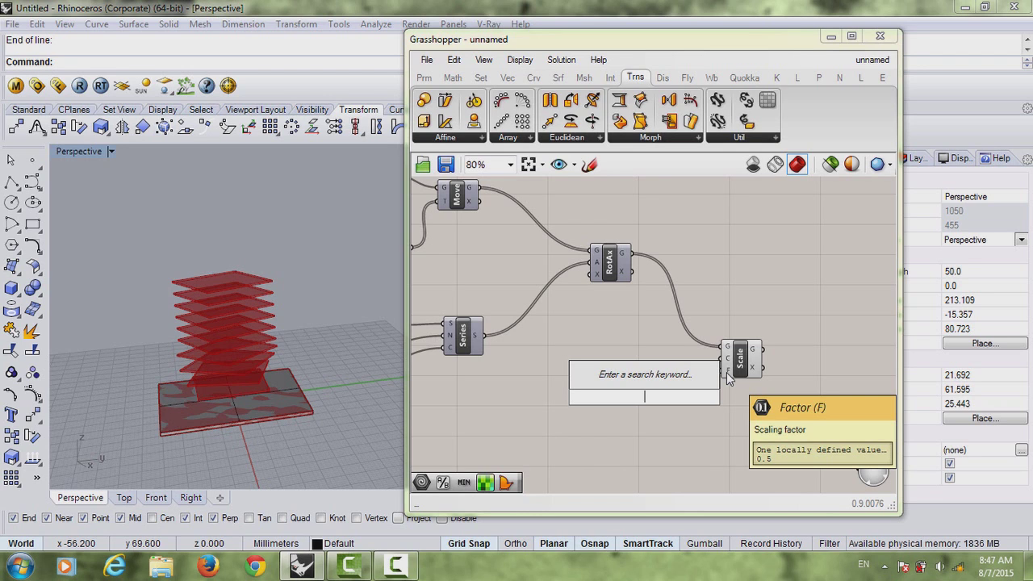
pyautogui.write('2')
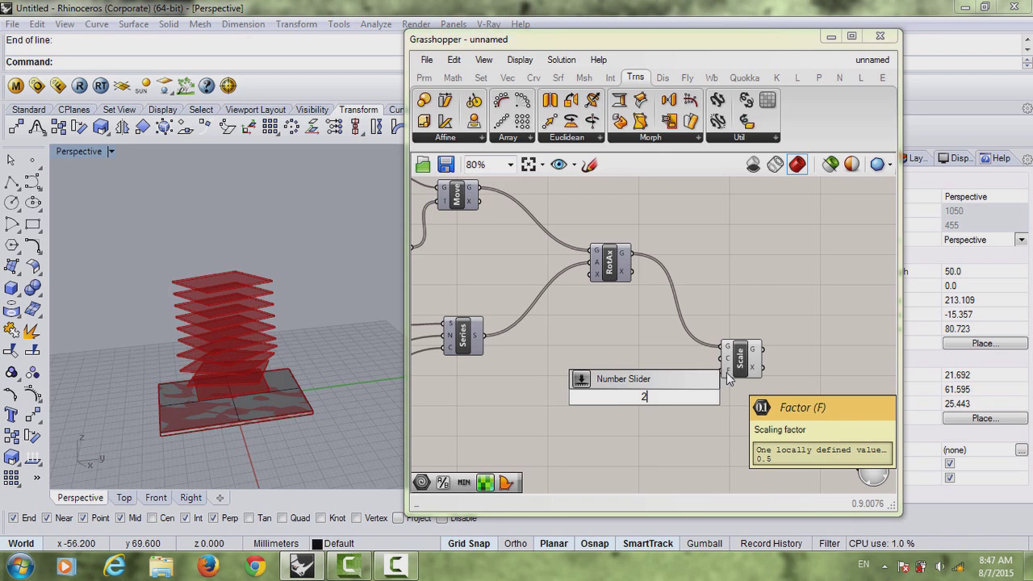
pyautogui.press('Return')
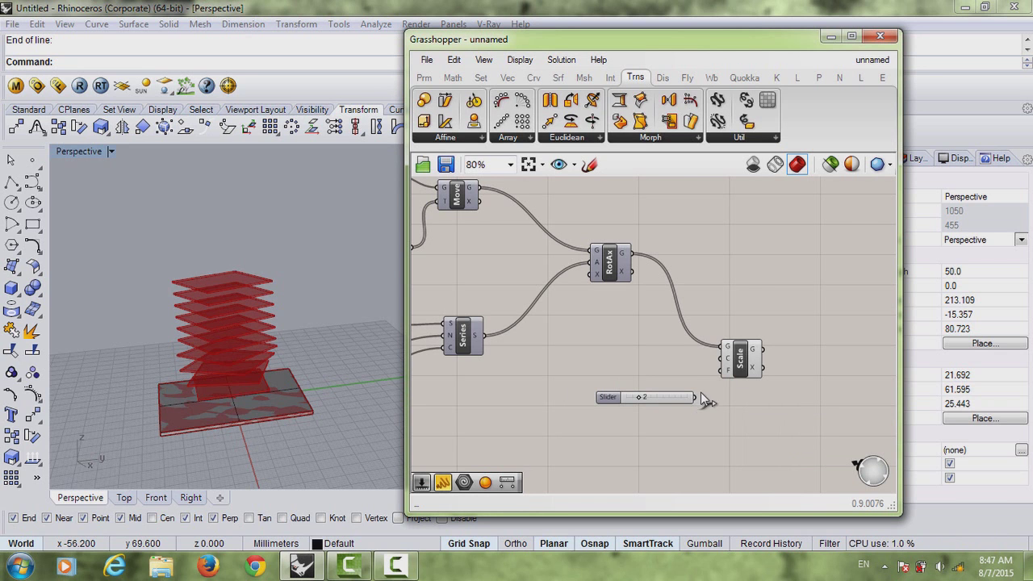
pyautogui.moveTo(717, 366); pyautogui.dragTo(724, 374)
pyautogui.moveTo(266, 377)
pyautogui.mouseDown(button='right')
pyautogui.moveTo(267, 401)
pyautogui.moveTo(276, 364)
pyautogui.mouseUp(button='right')
pyautogui.scroll(-3, 279, 362)
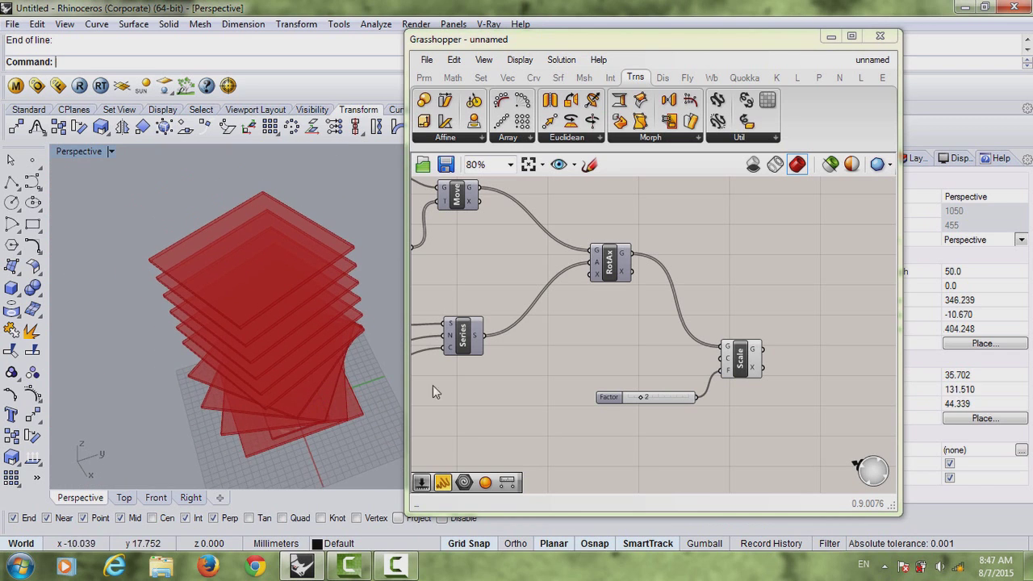
# Step: Turn the Rotate Axis preview back on and compare its floors with the Scale component's output in the Perspective view
pyautogui.rightClick(606, 277)
pyautogui.click(623, 301)
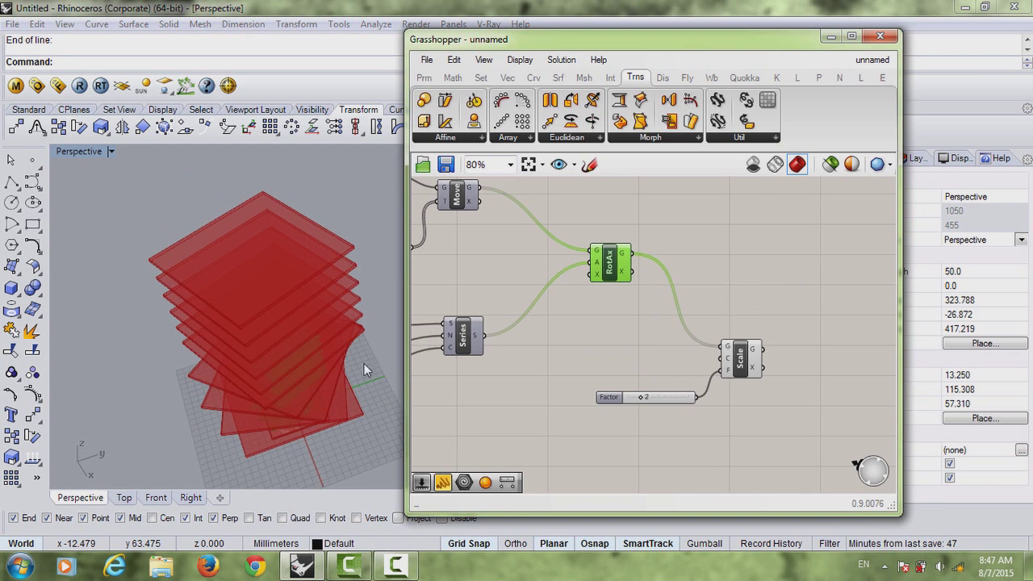
pyautogui.scroll(2, 244, 343)
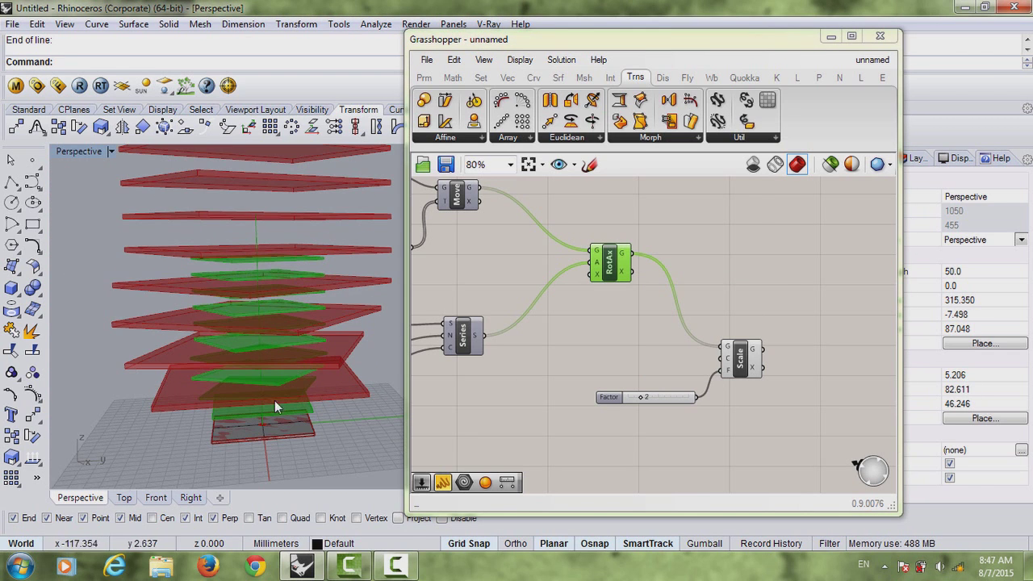
pyautogui.click(741, 361)
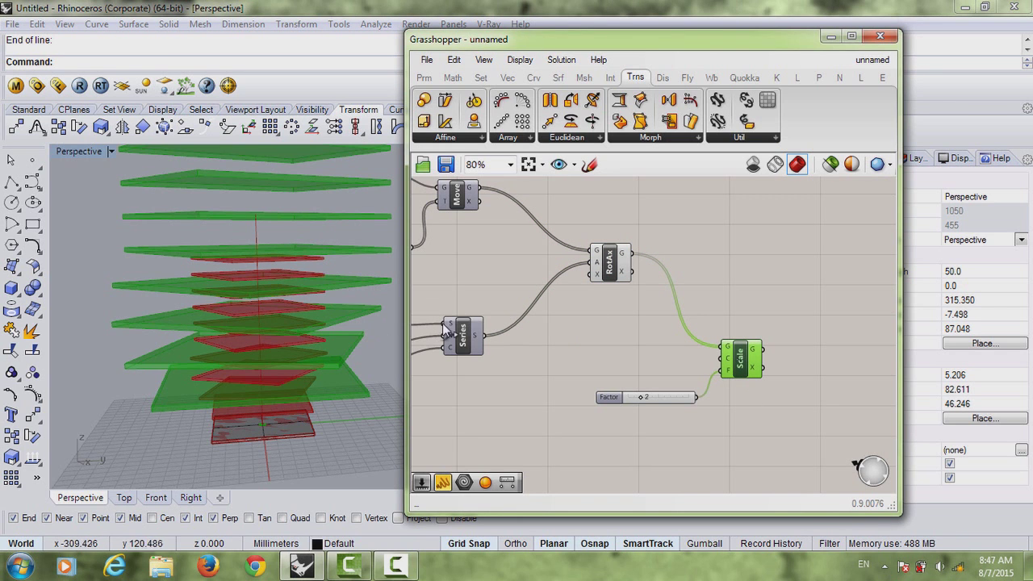
pyautogui.scroll(2, 229, 362)
pyautogui.moveTo(254, 371); pyautogui.dragTo(272, 351, button='right')
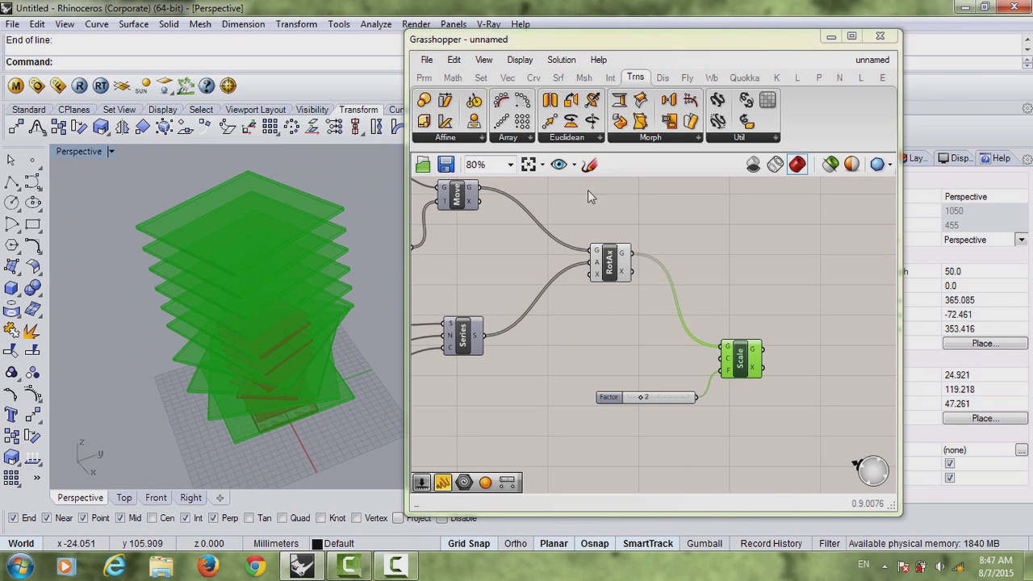
# Step: Look through the Euclidean transform components and highlight Move, Rotate Axis and Scale in turn to review the transform chain
pyautogui.click(596, 139)
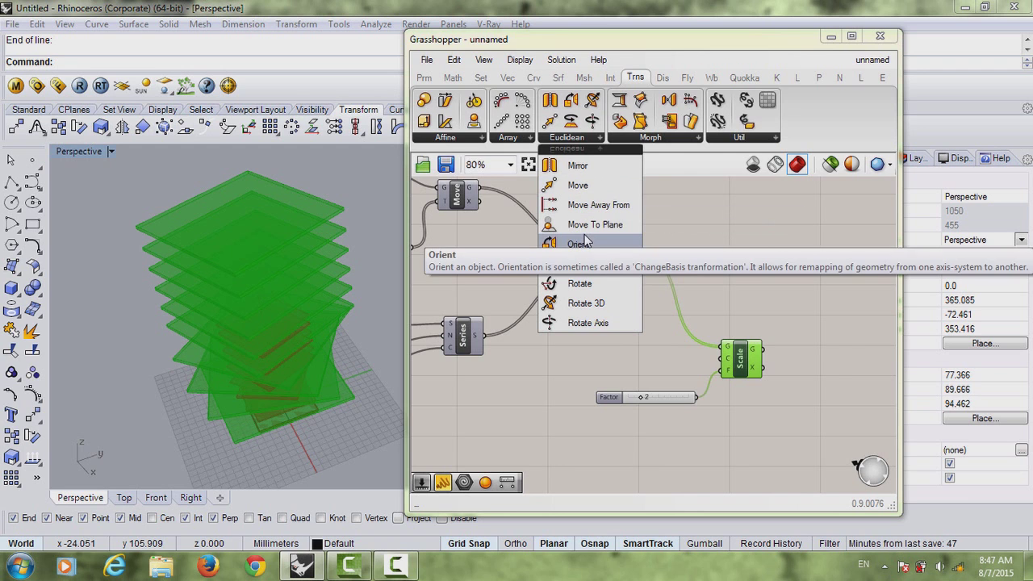
pyautogui.click(701, 302)
pyautogui.moveTo(605, 315); pyautogui.dragTo(657, 293, button='right')
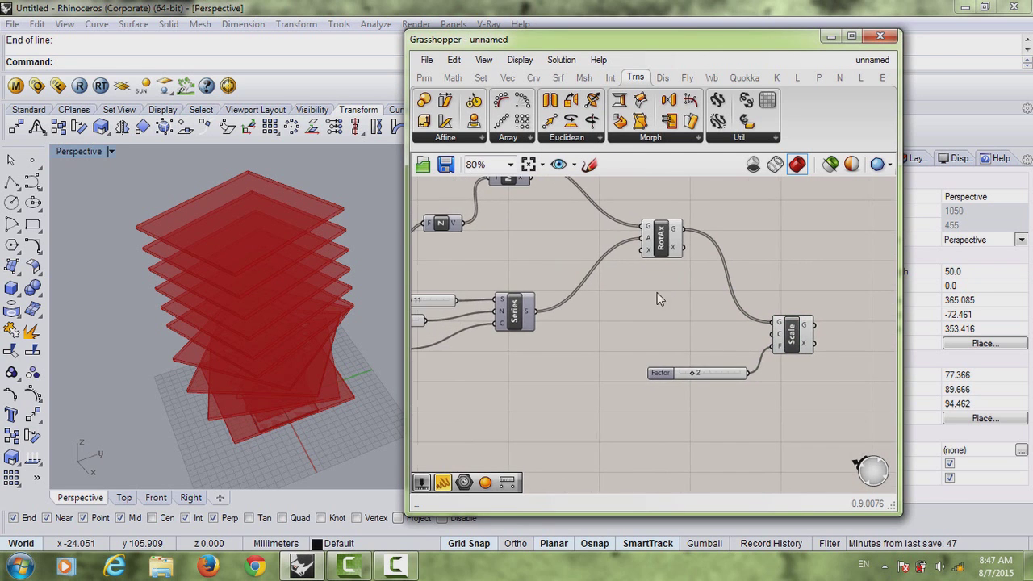
pyautogui.moveTo(574, 258); pyautogui.dragTo(594, 302, button='right')
pyautogui.moveTo(257, 301); pyautogui.dragTo(326, 297, button='right')
pyautogui.click(523, 218)
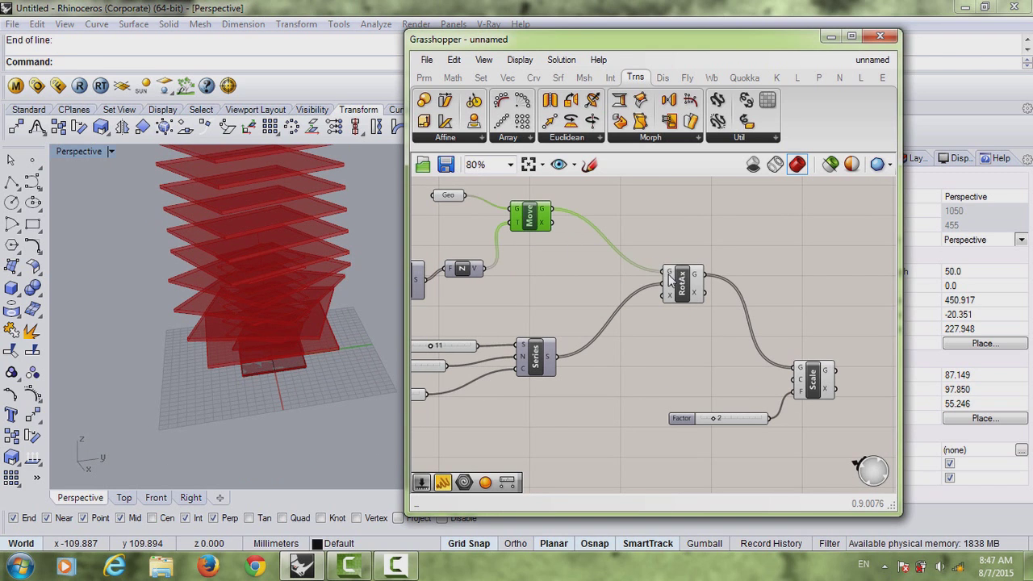
pyautogui.click(686, 296)
pyautogui.click(819, 391)
pyautogui.moveTo(731, 375); pyautogui.dragTo(708, 359, button='right')
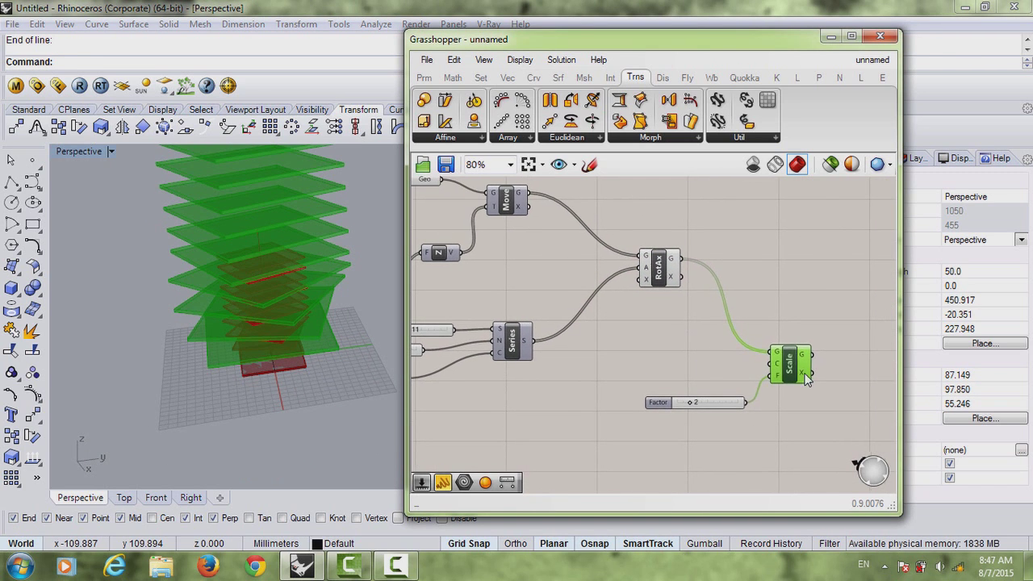
# Step: Move the Scale component and its Factor slider closer to Rotate Axis on the canvas
pyautogui.moveTo(797, 366); pyautogui.dragTo(773, 344)
pyautogui.moveTo(716, 402); pyautogui.dragTo(681, 387)
pyautogui.click(771, 396)
pyautogui.moveTo(307, 286); pyautogui.dragTo(307, 260, button='right')
pyautogui.scroll(4, 307, 286)
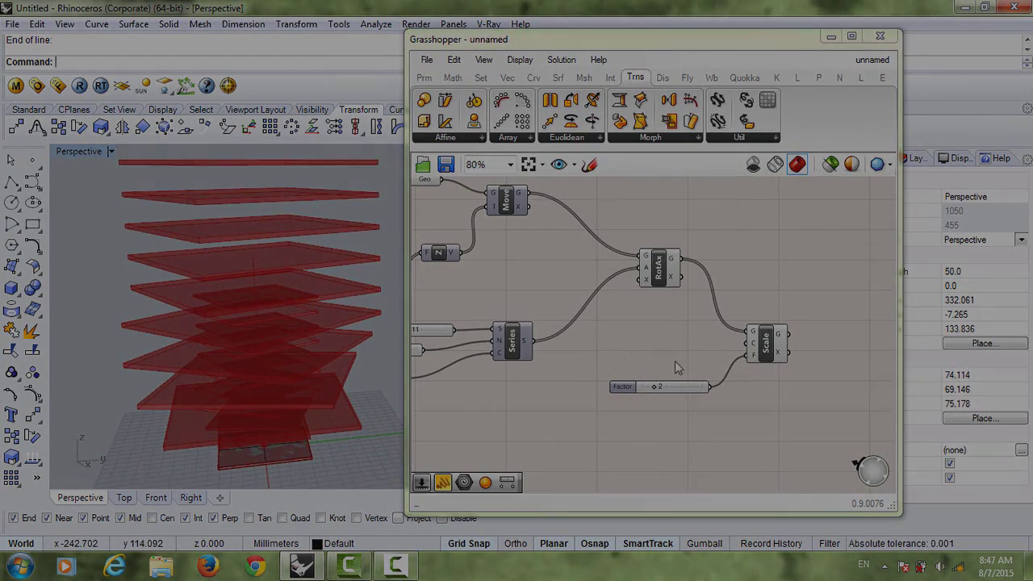